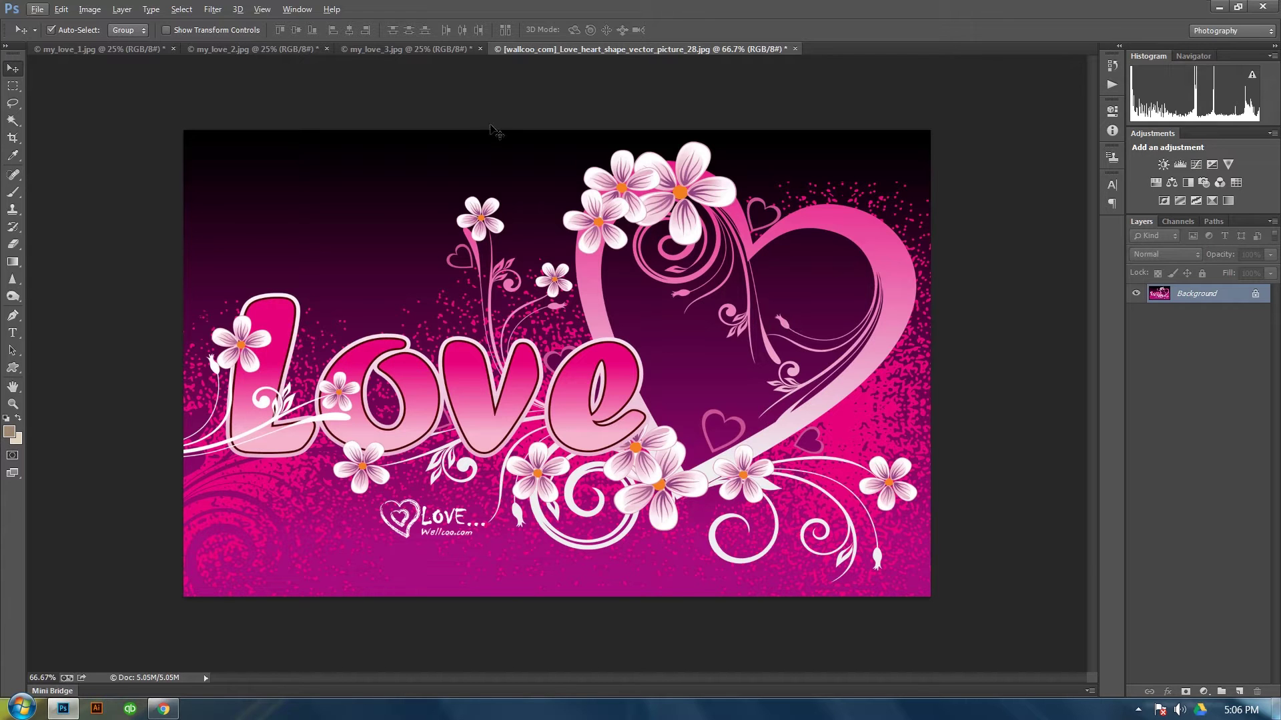
# Preview the my_love_1.jpg, my_love_2.jpg and my_love_3.jpg mug mockups in turn.
pyautogui.click(161, 48)
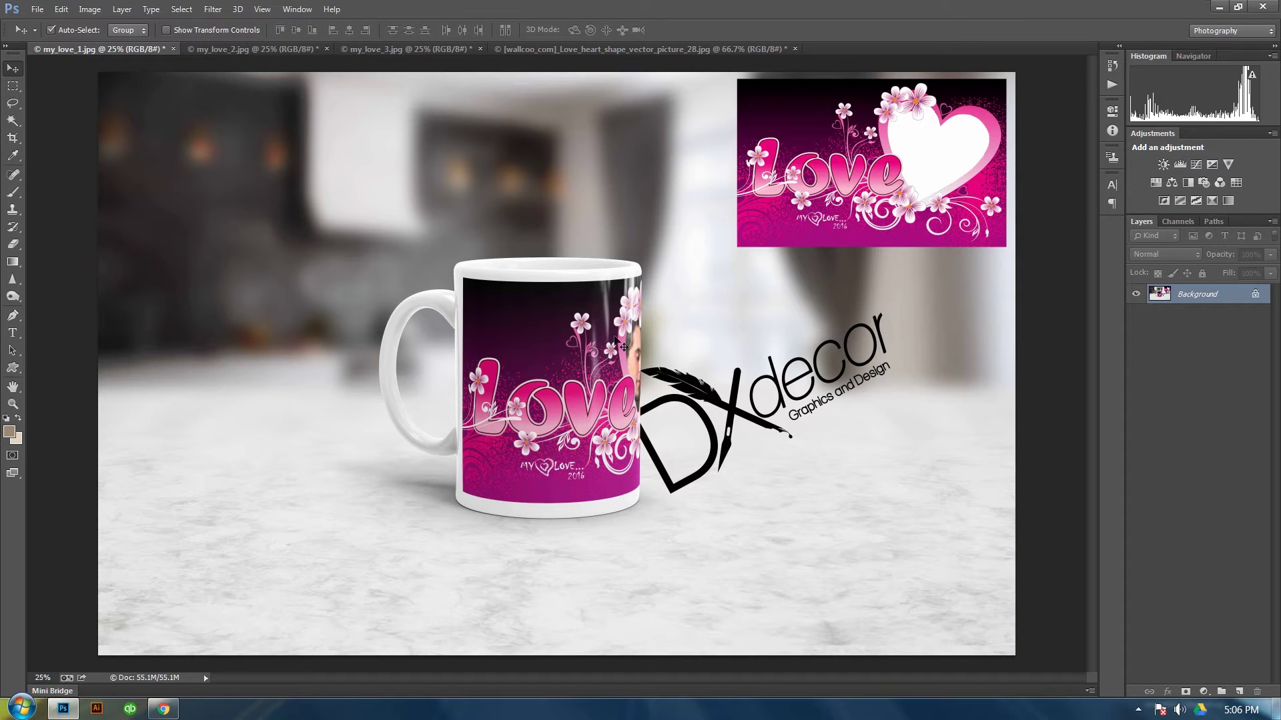
pyautogui.click(229, 49)
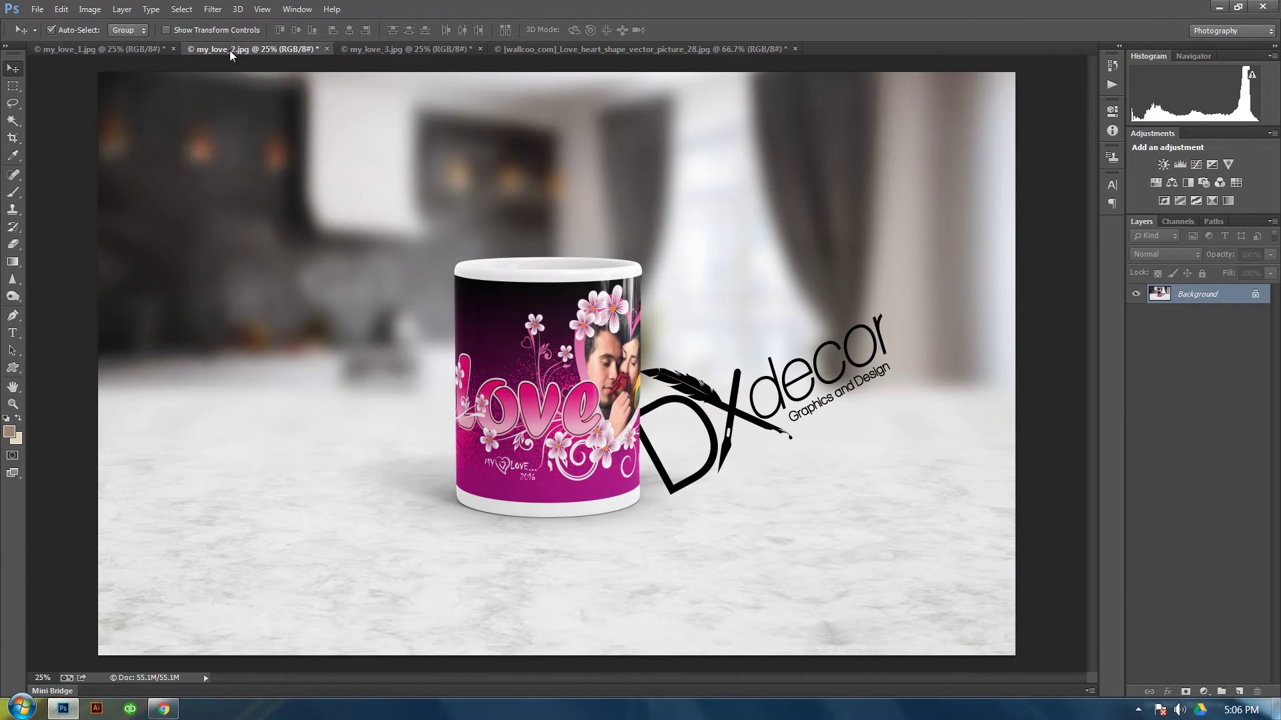
pyautogui.click(367, 50)
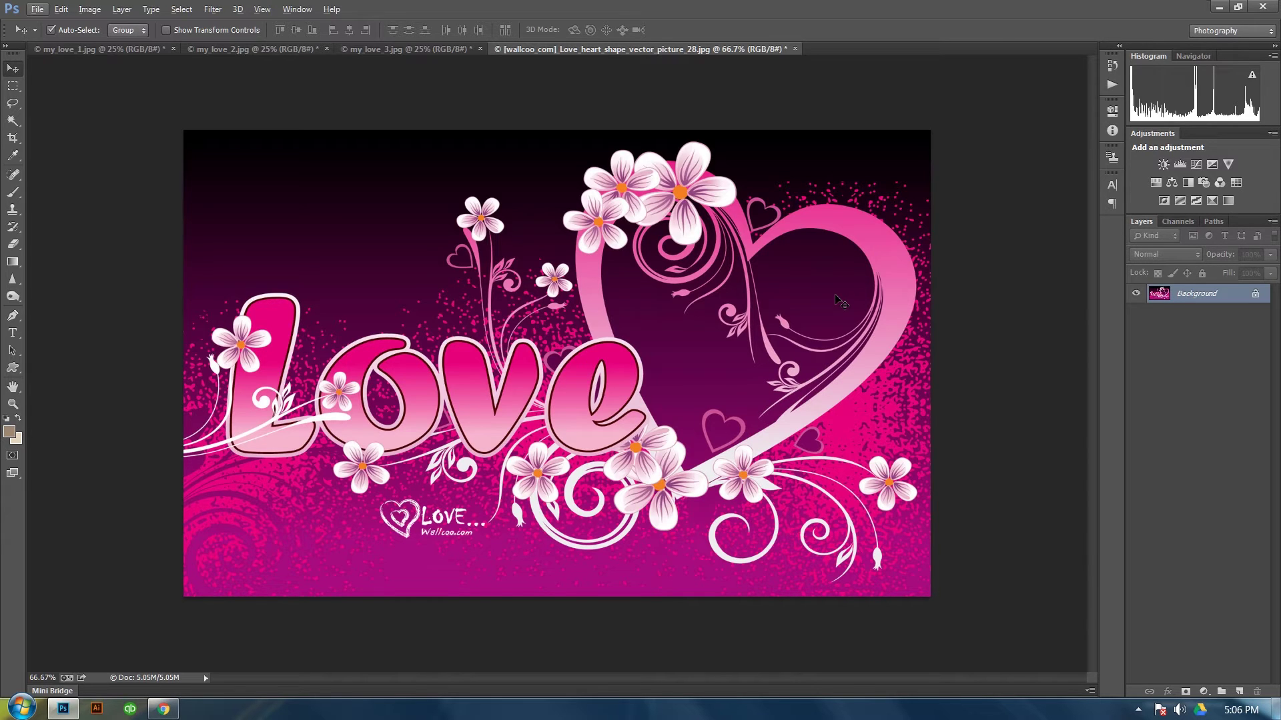
# Convert the locked Background into Layer 0, then view the large heart at 100%.
pyautogui.doubleClick(1229, 298)
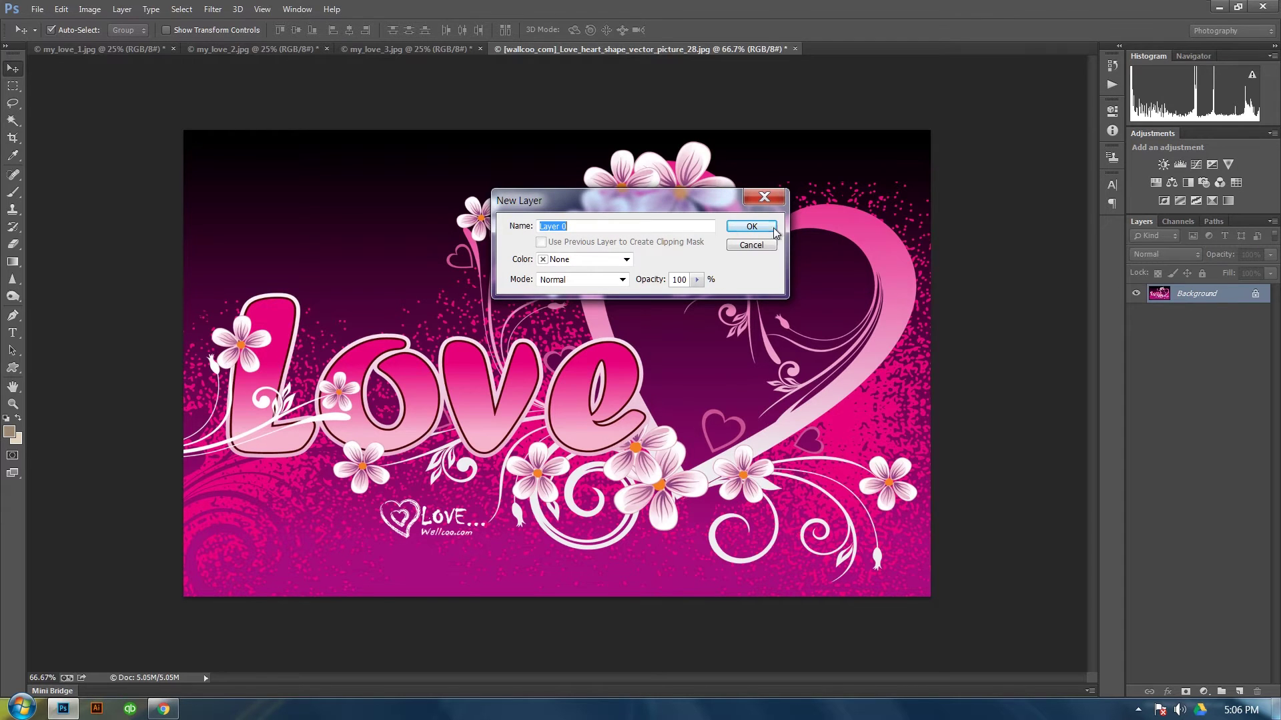
pyautogui.click(730, 230)
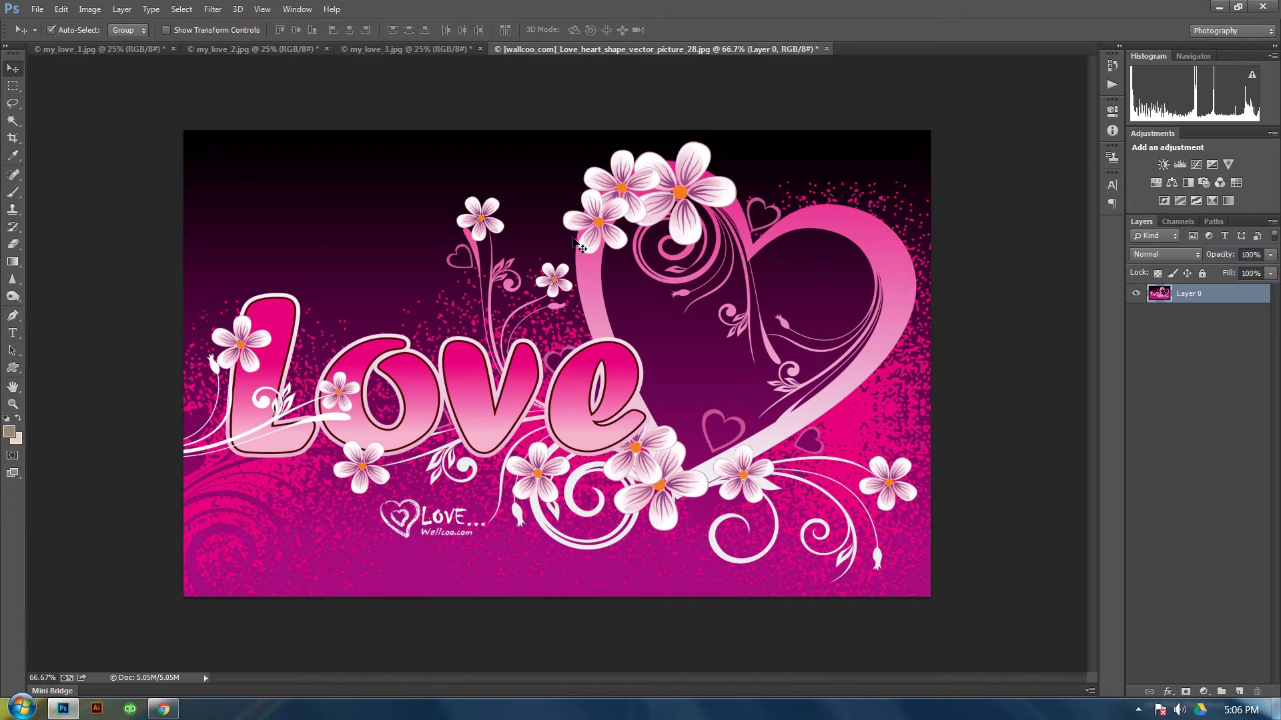
pyautogui.hotkey('ctrl', '+')
pyautogui.moveTo(543, 259); pyautogui.dragTo(467, 273)
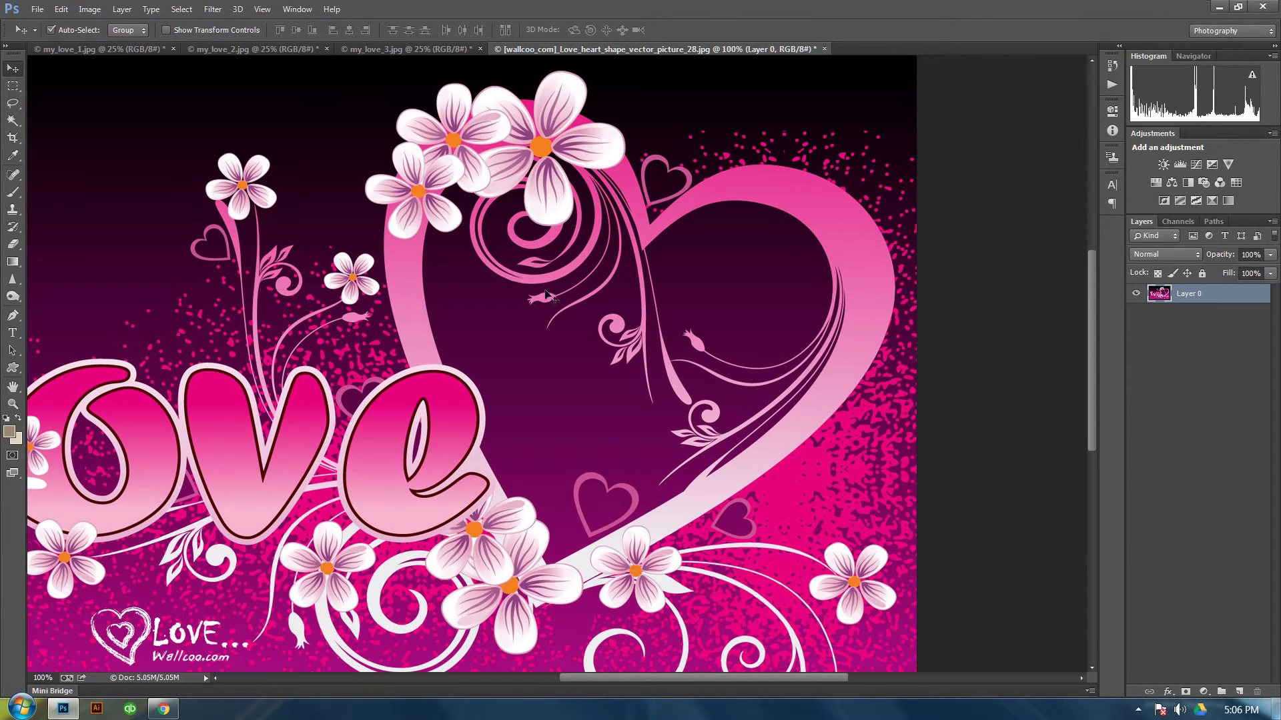
# Magic Wand-select the heart's dark interior, adding the right lobe and lower dark area.
pyautogui.click(14, 122)
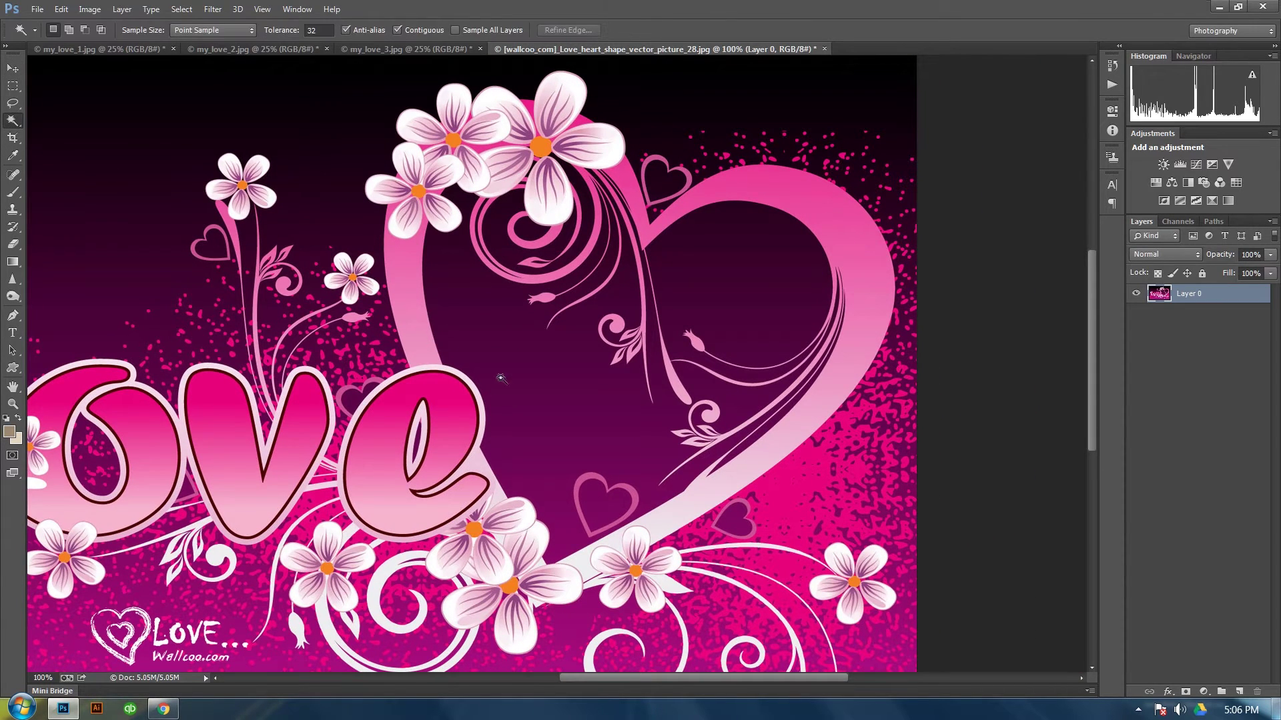
pyautogui.click(542, 372)
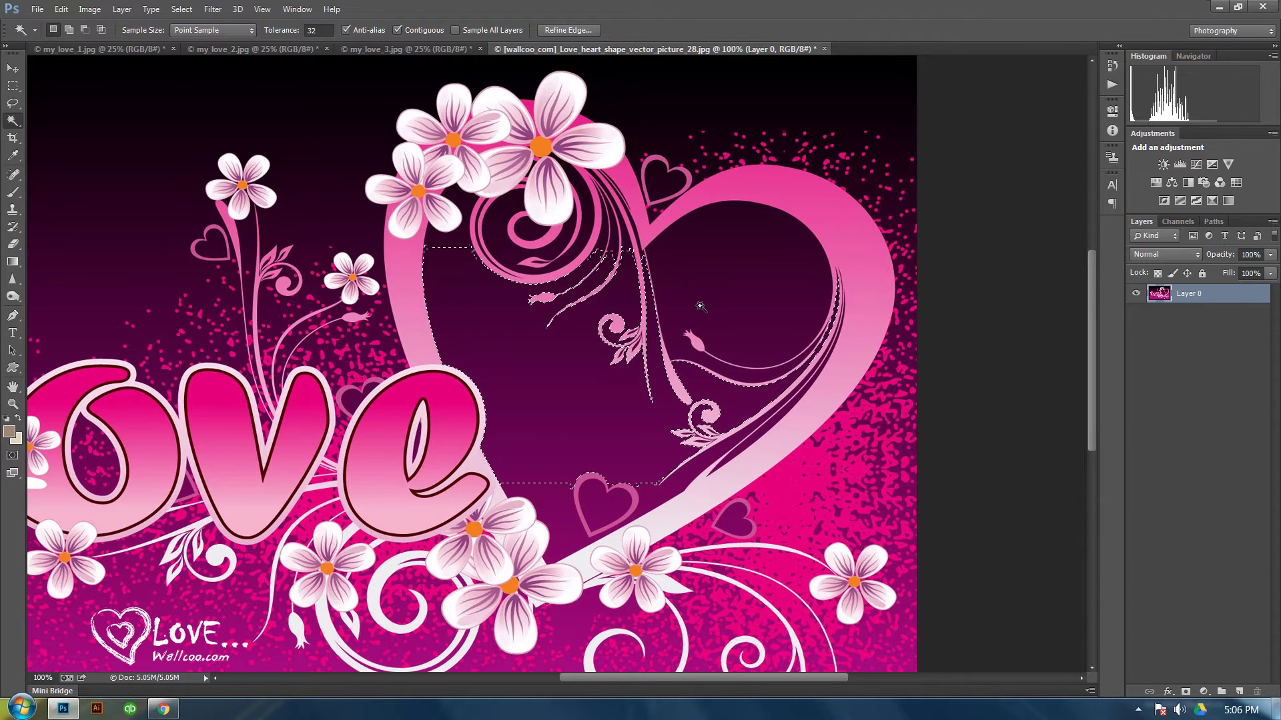
pyautogui.press('shift')
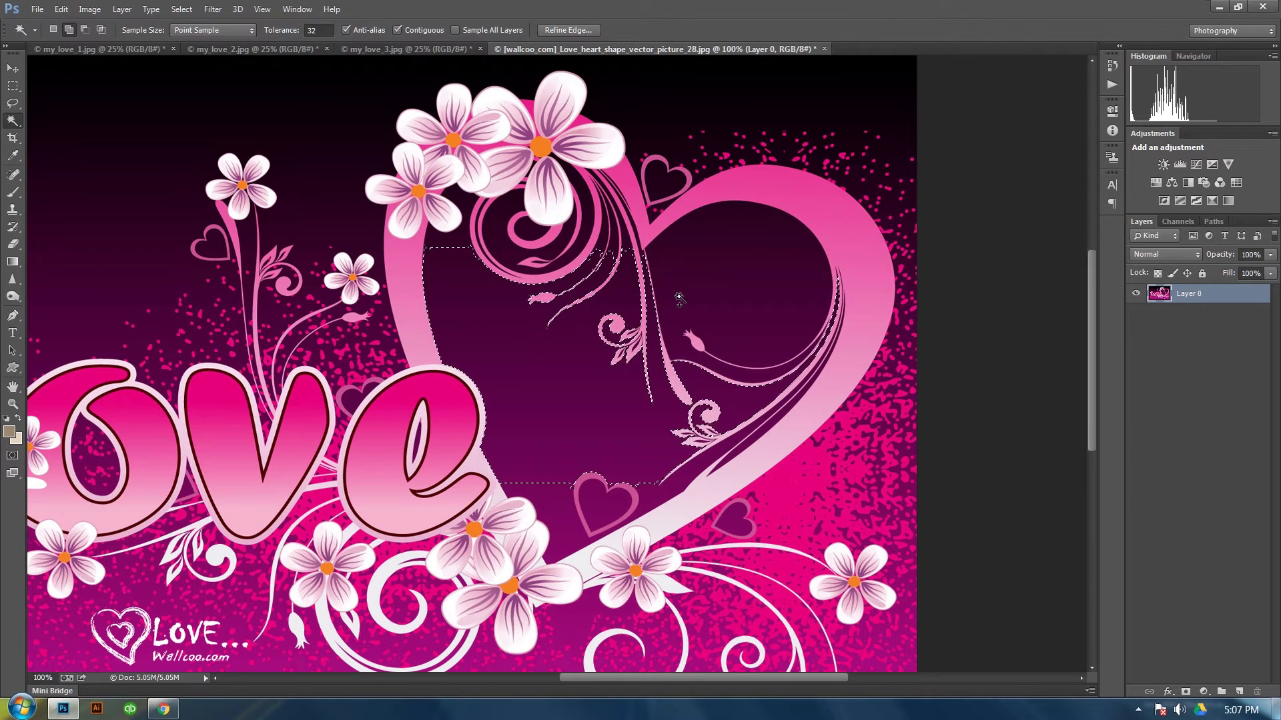
pyautogui.keyDown('shift'); pyautogui.click(684, 300); pyautogui.keyUp('shift')
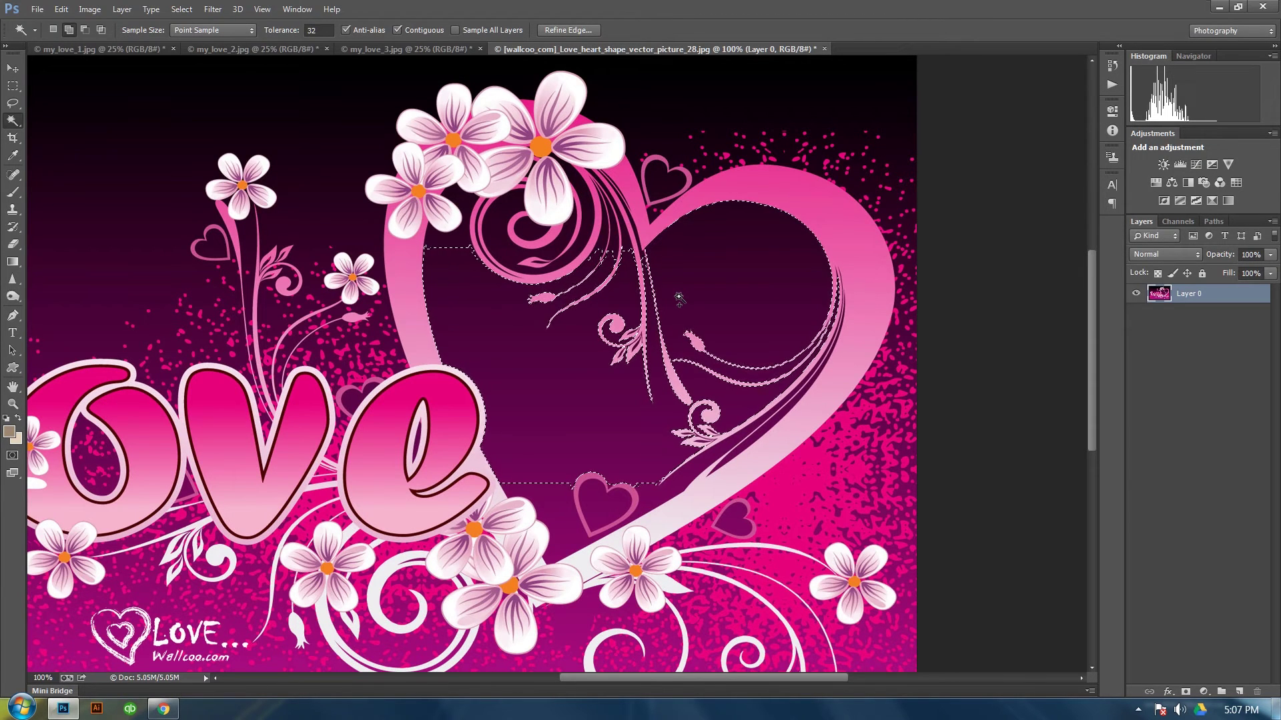
pyautogui.keyDown('shift'); pyautogui.click(671, 487); pyautogui.keyUp('shift')
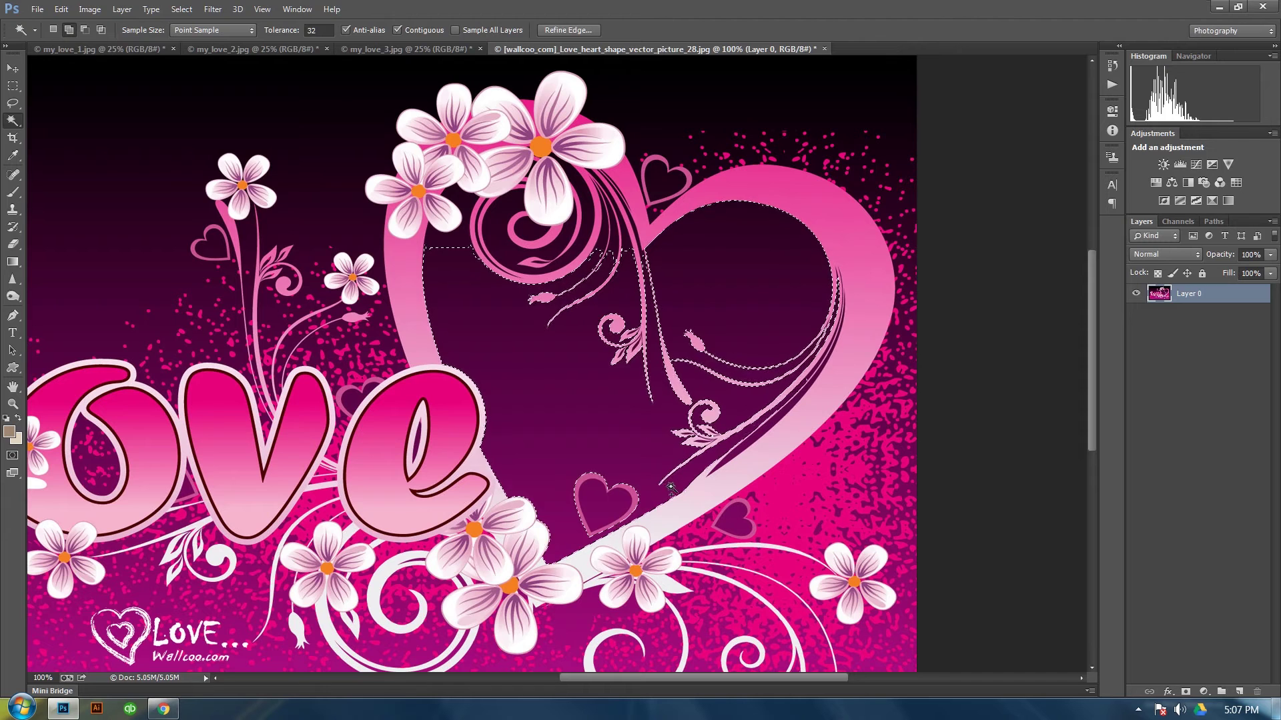
pyautogui.keyDown('shift'); pyautogui.click(591, 479); pyautogui.keyUp('shift')
pyautogui.hotkey('ctrl', 'z')
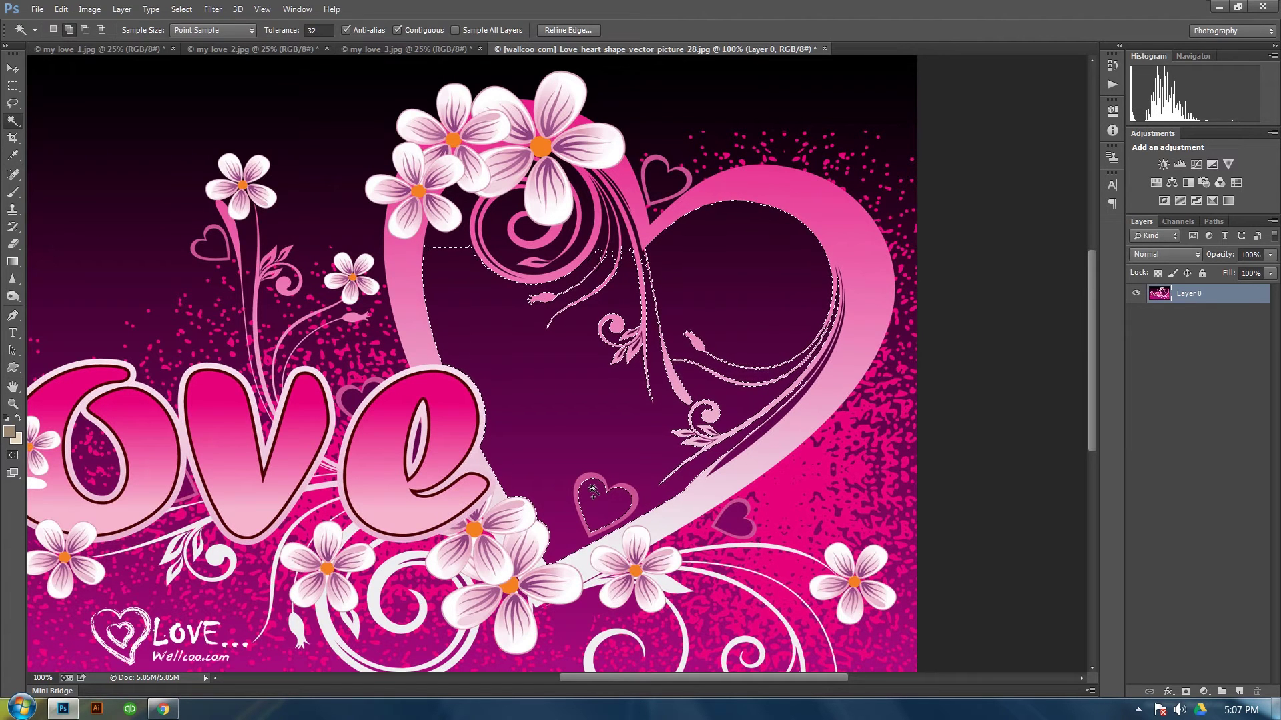
# Add the upper-left and spiral dark areas, delete the selection, and deselect.
pyautogui.keyDown('shift'); pyautogui.click(457, 239); pyautogui.keyUp('shift')
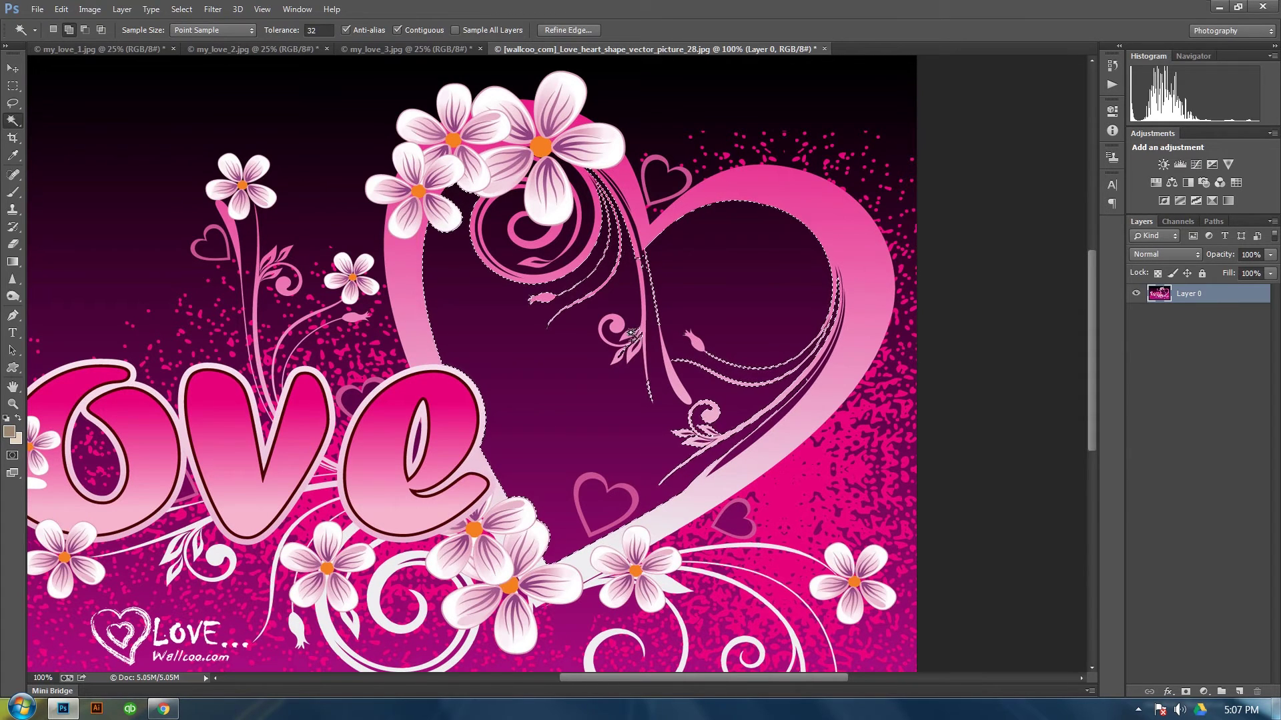
pyautogui.keyDown('shift'); pyautogui.click(539, 247); pyautogui.keyUp('shift')
pyautogui.press('shift')
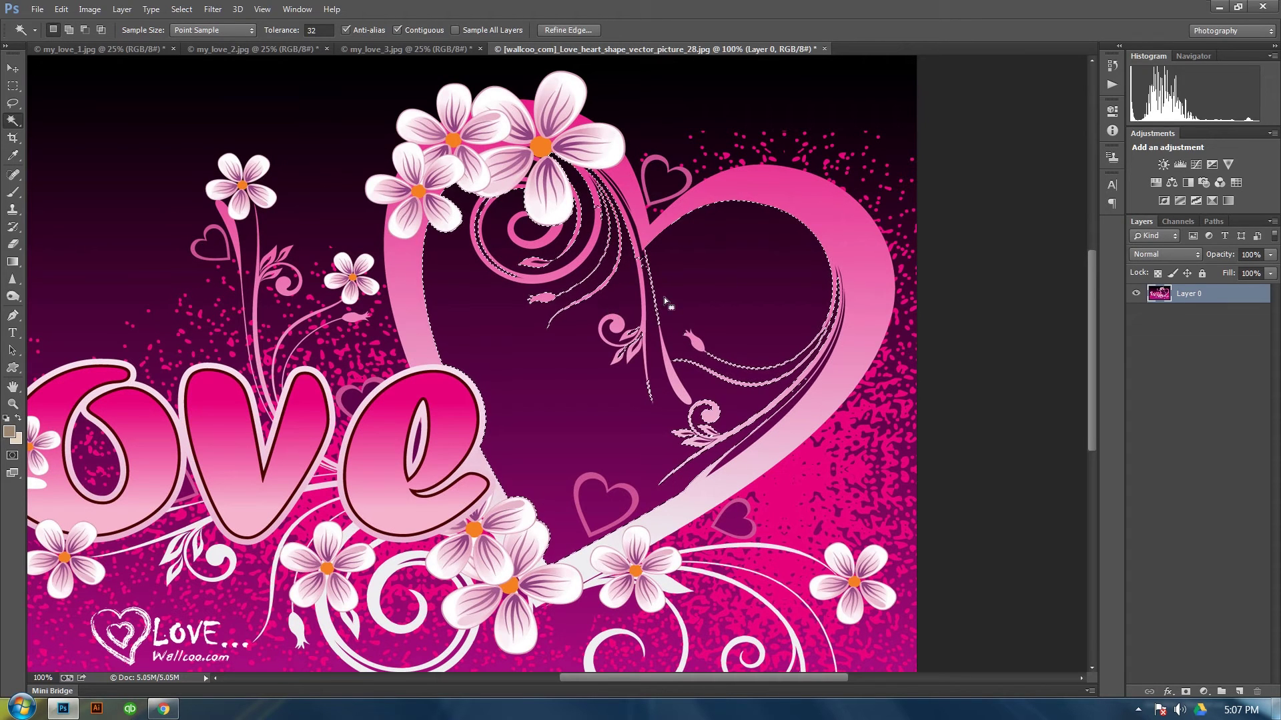
pyautogui.press('Delete')
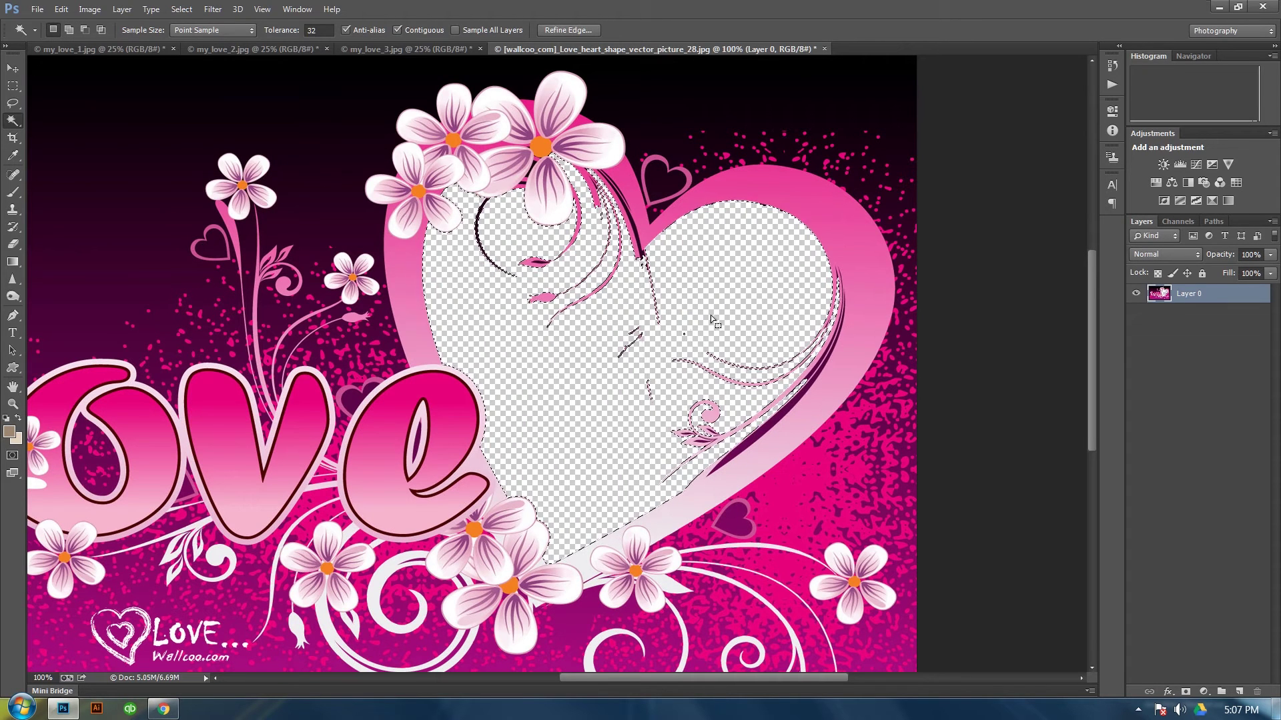
pyautogui.hotkey('ctrl', 'd')
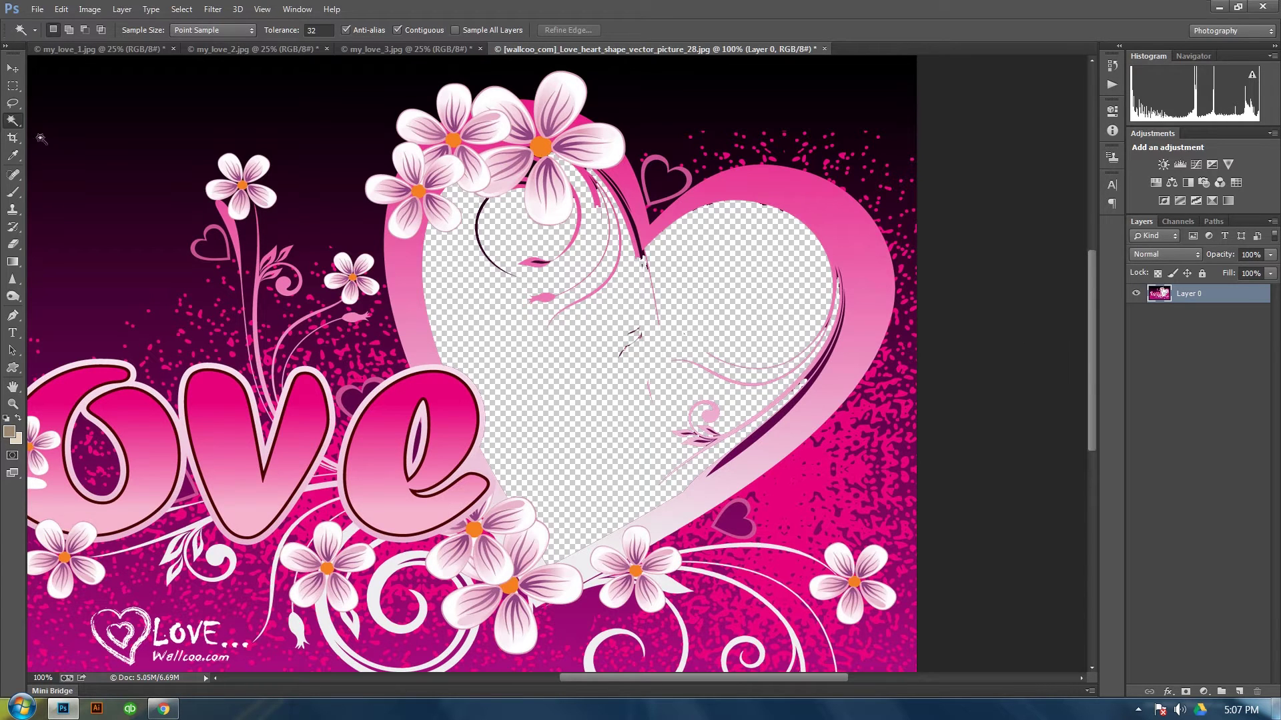
# Set the Eraser to a 30 px brush with 100% hardness.
pyautogui.click(11, 246)
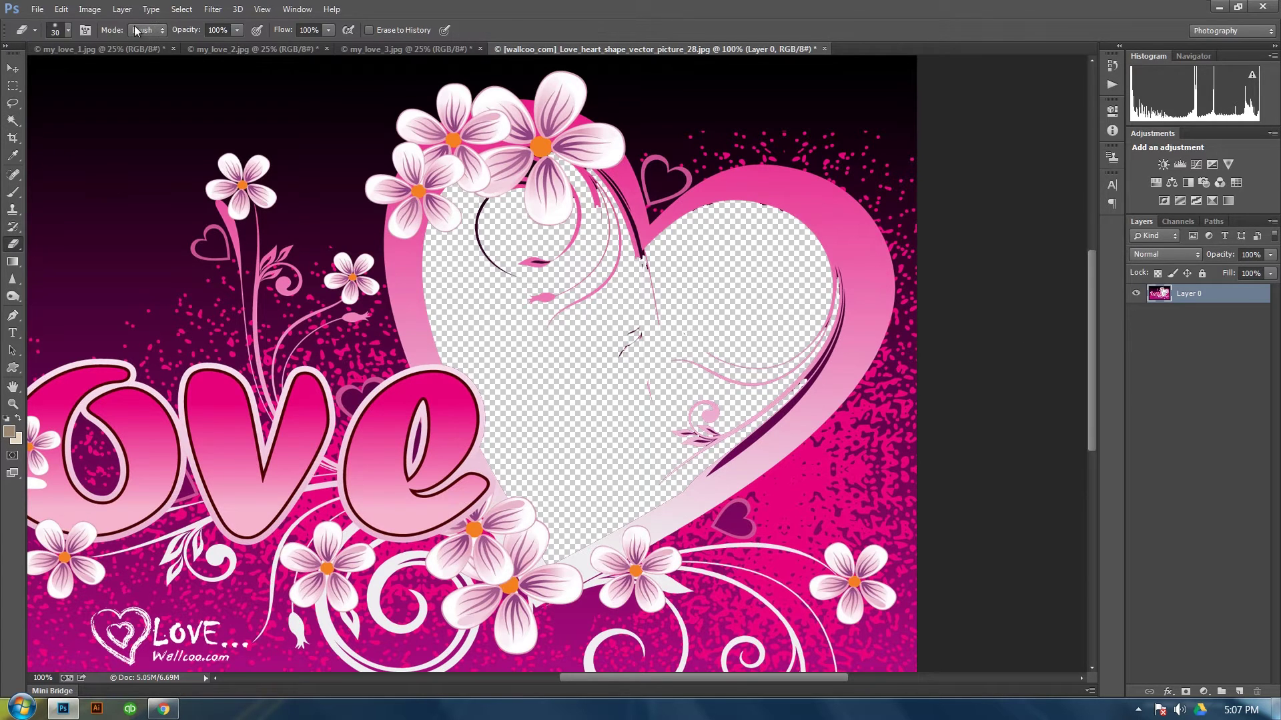
pyautogui.click(67, 30)
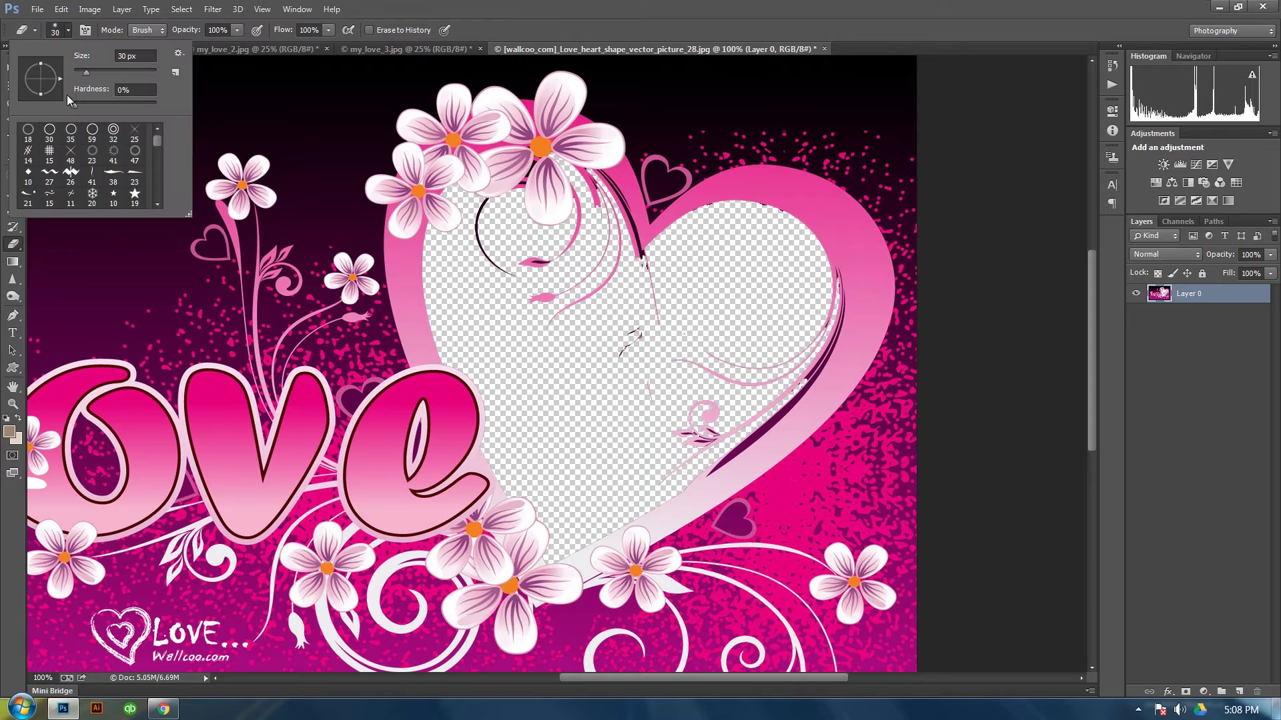
pyautogui.moveTo(73, 104); pyautogui.dragTo(201, 116)
pyautogui.click(345, 173)
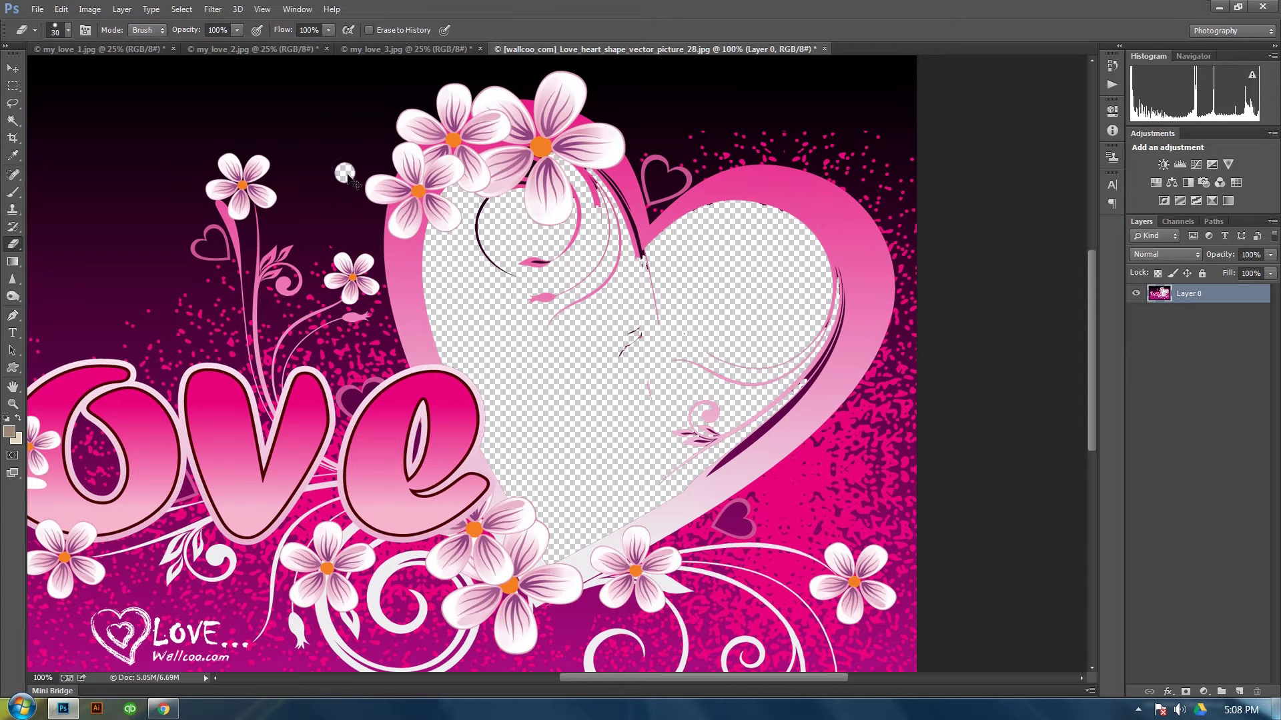
pyautogui.click(68, 30)
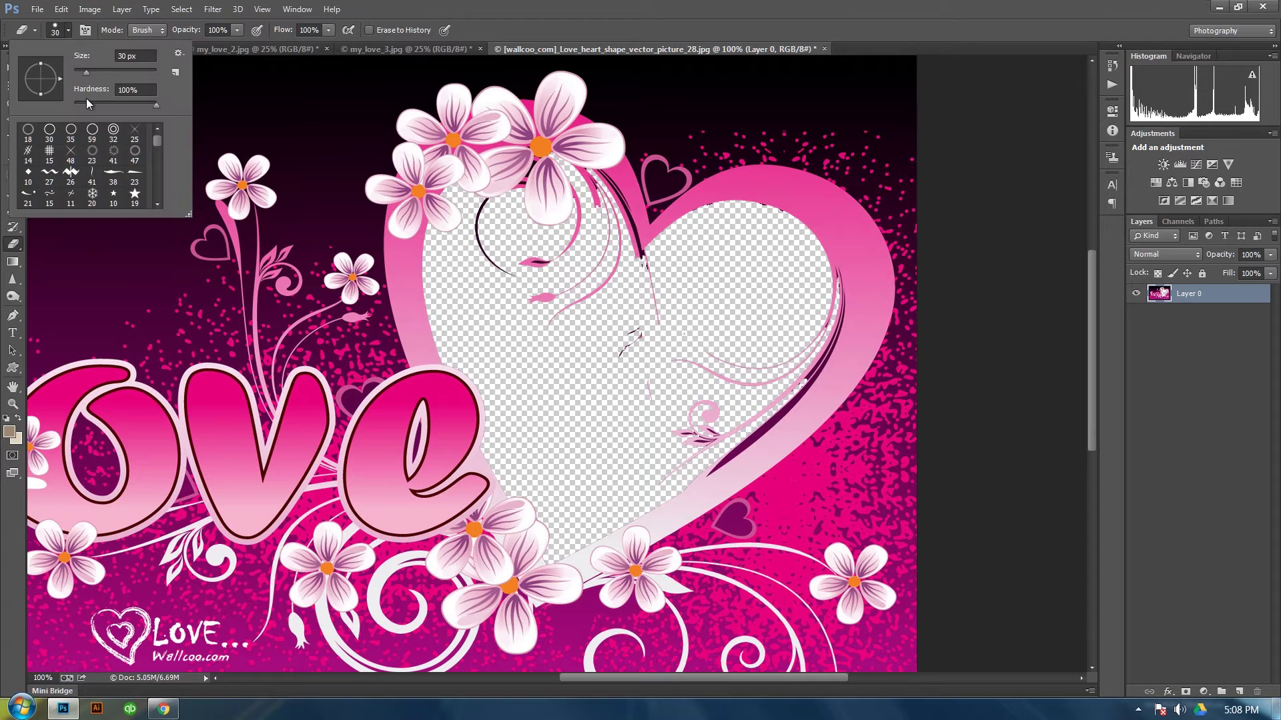
pyautogui.moveTo(77, 104); pyautogui.dragTo(68, 106)
pyautogui.click(324, 157)
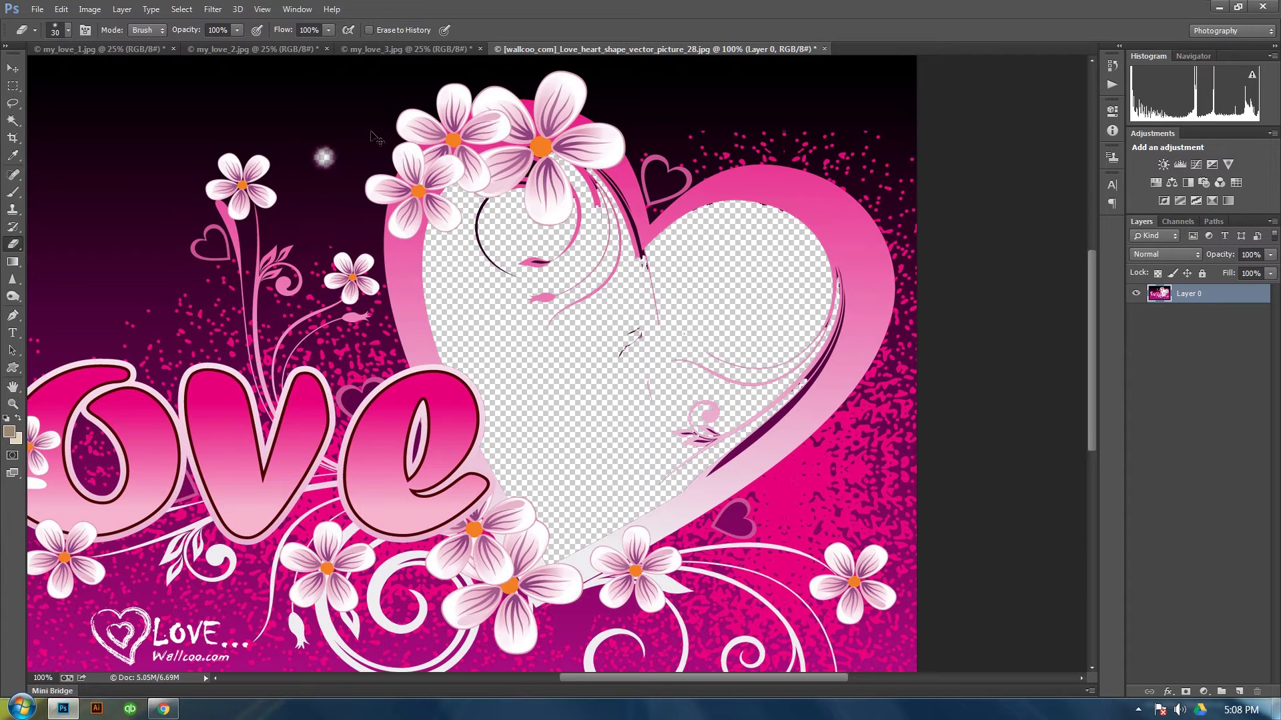
pyautogui.click(69, 30)
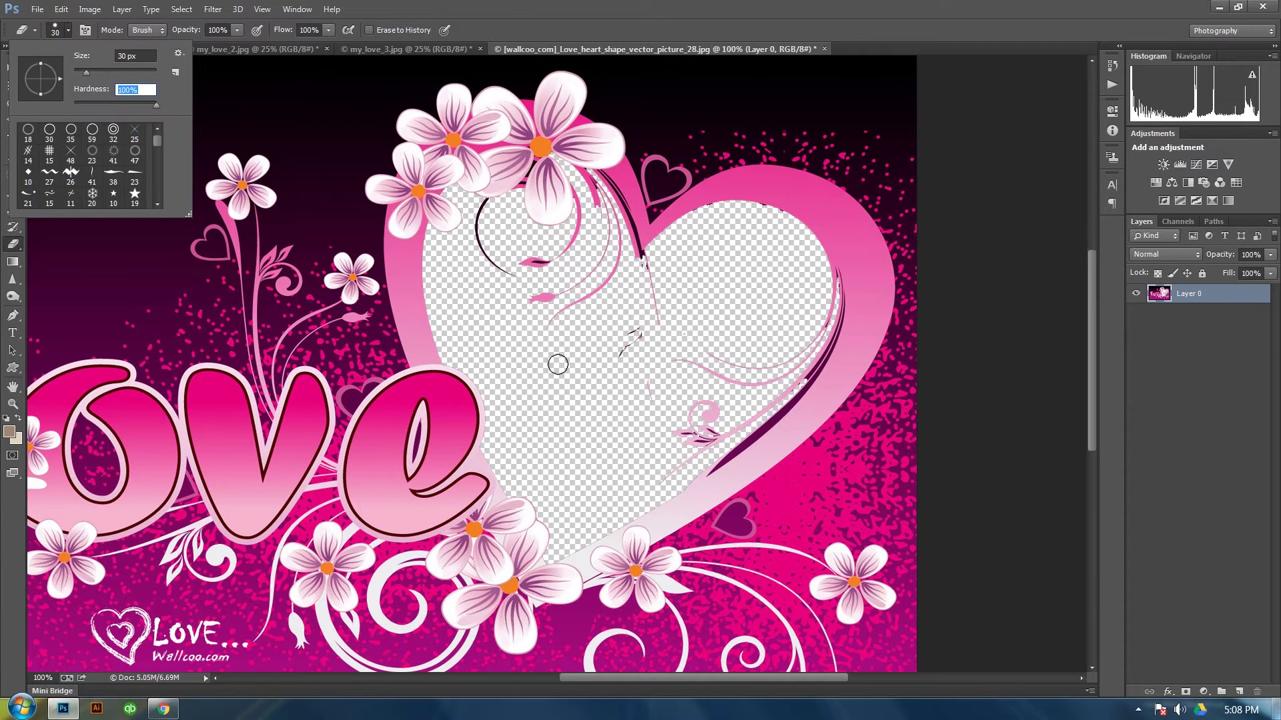
pyautogui.press('Return')
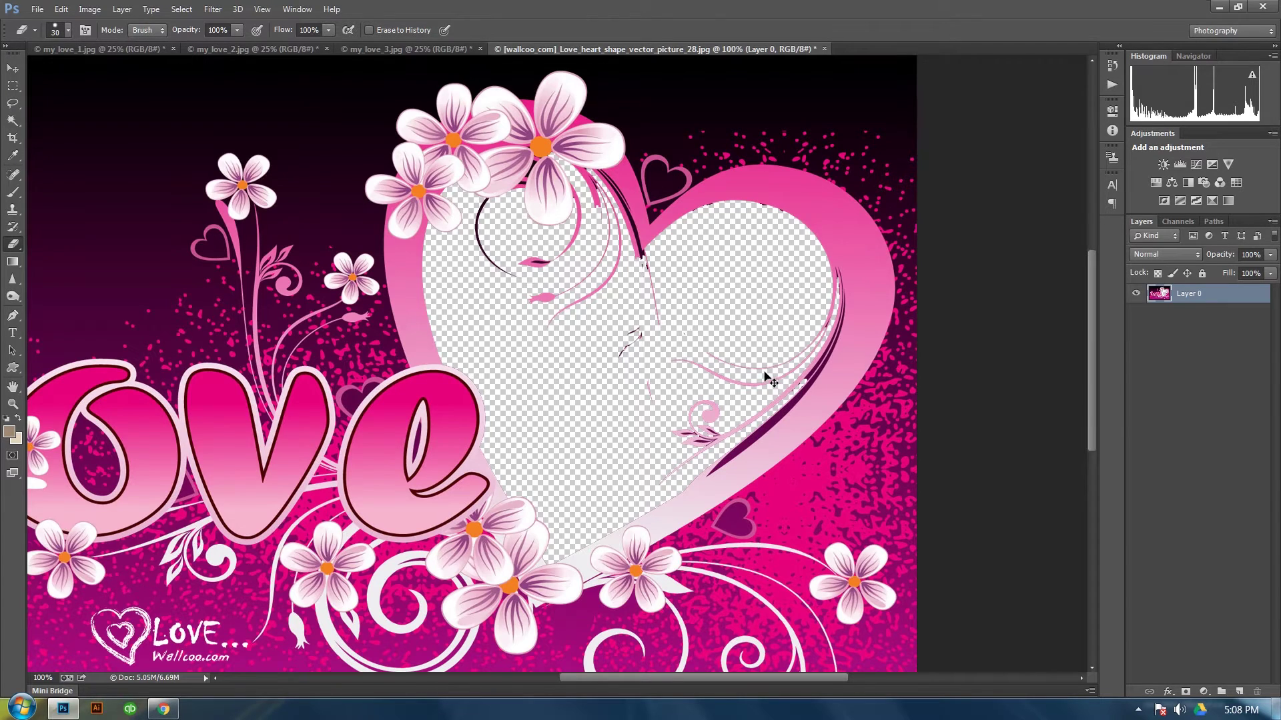
pyautogui.hotkey('ctrl', '+')
pyautogui.hotkey('ctrl', '+')
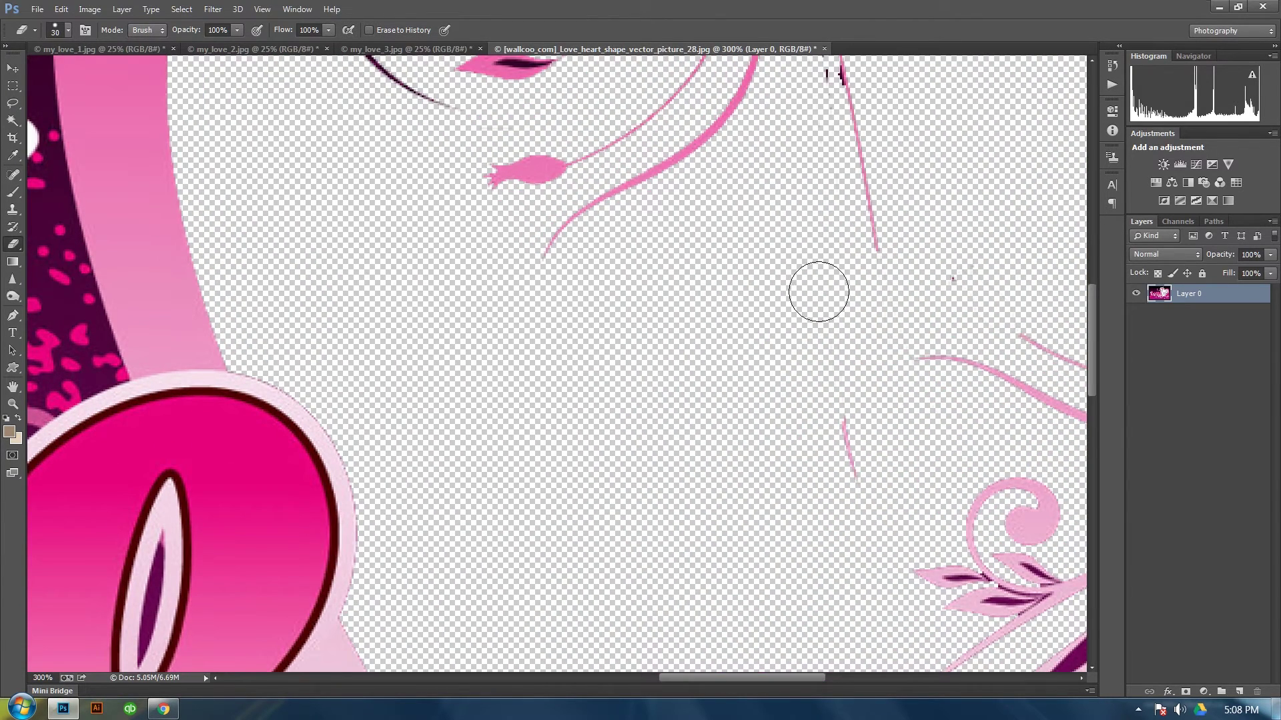
# Erase the dark fragments, pink leaves and spiral swirl in the heart's lower right.
pyautogui.moveTo(819, 291)
pyautogui.mouseDown()
pyautogui.moveTo(761, 343)
pyautogui.moveTo(700, 429)
pyautogui.mouseUp()
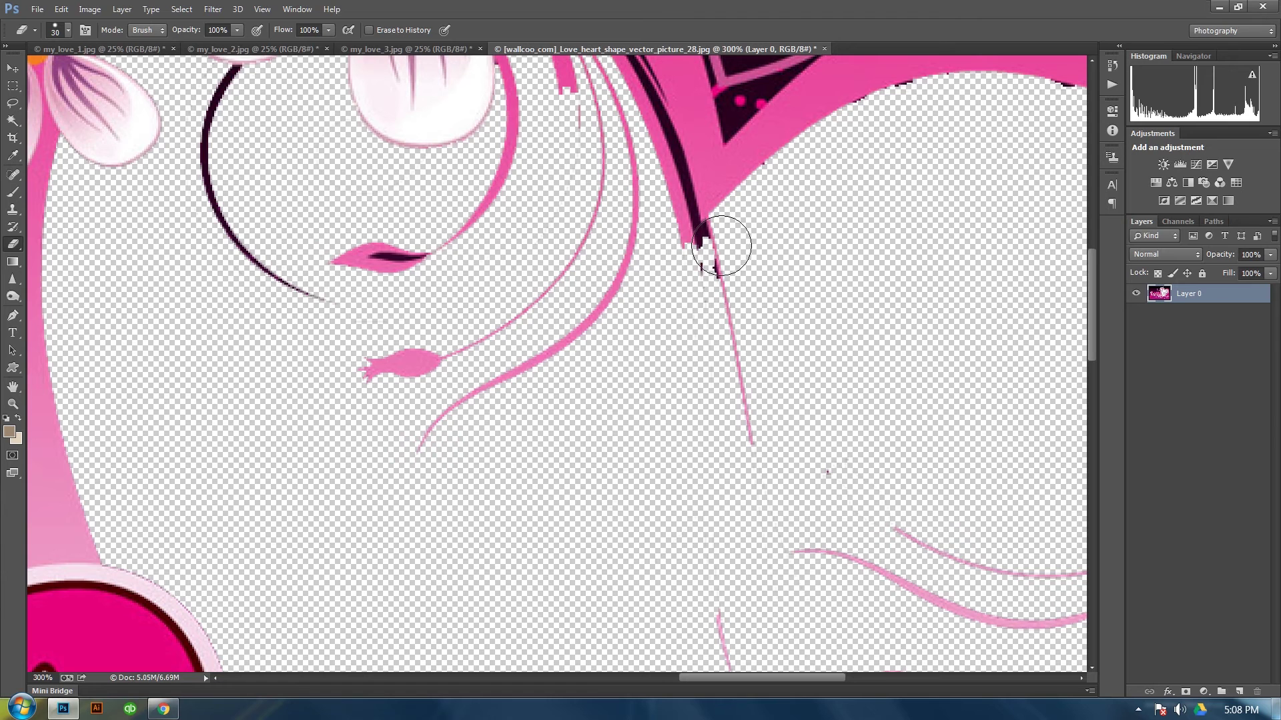
pyautogui.moveTo(721, 246)
pyautogui.mouseDown()
pyautogui.moveTo(767, 465)
pyautogui.moveTo(820, 473)
pyautogui.mouseUp()
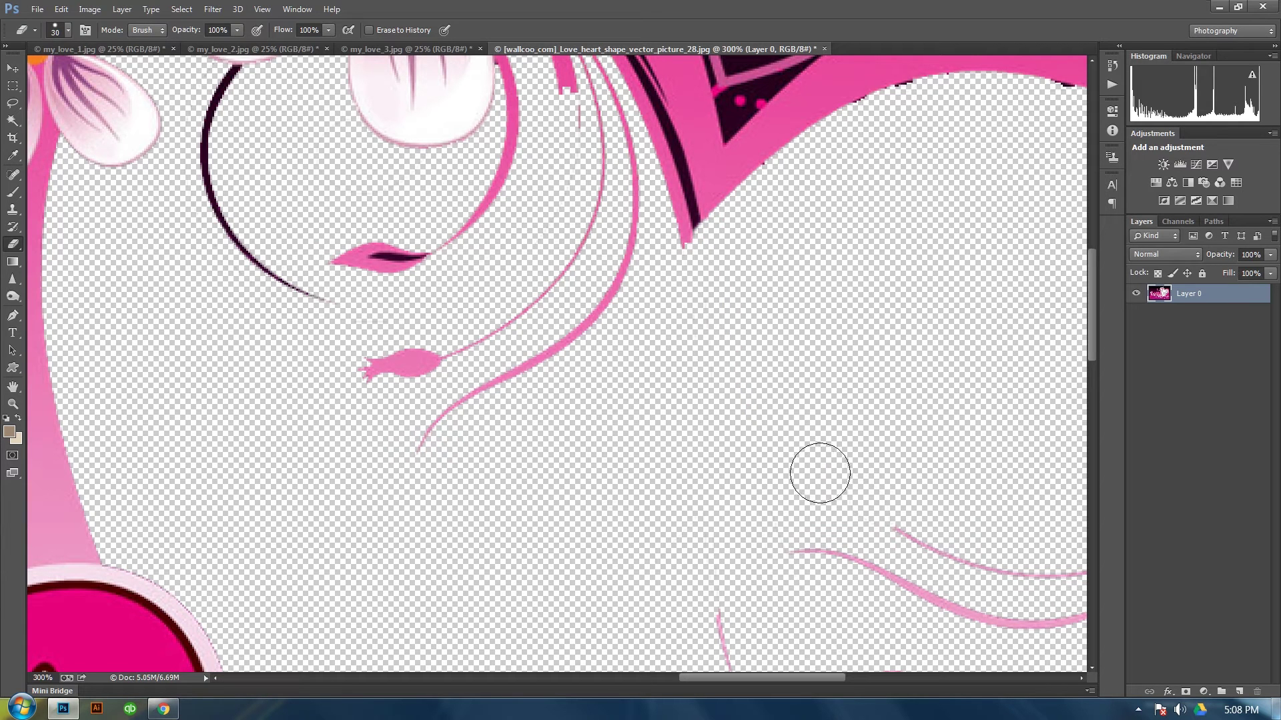
pyautogui.moveTo(769, 435); pyautogui.dragTo(540, 181)
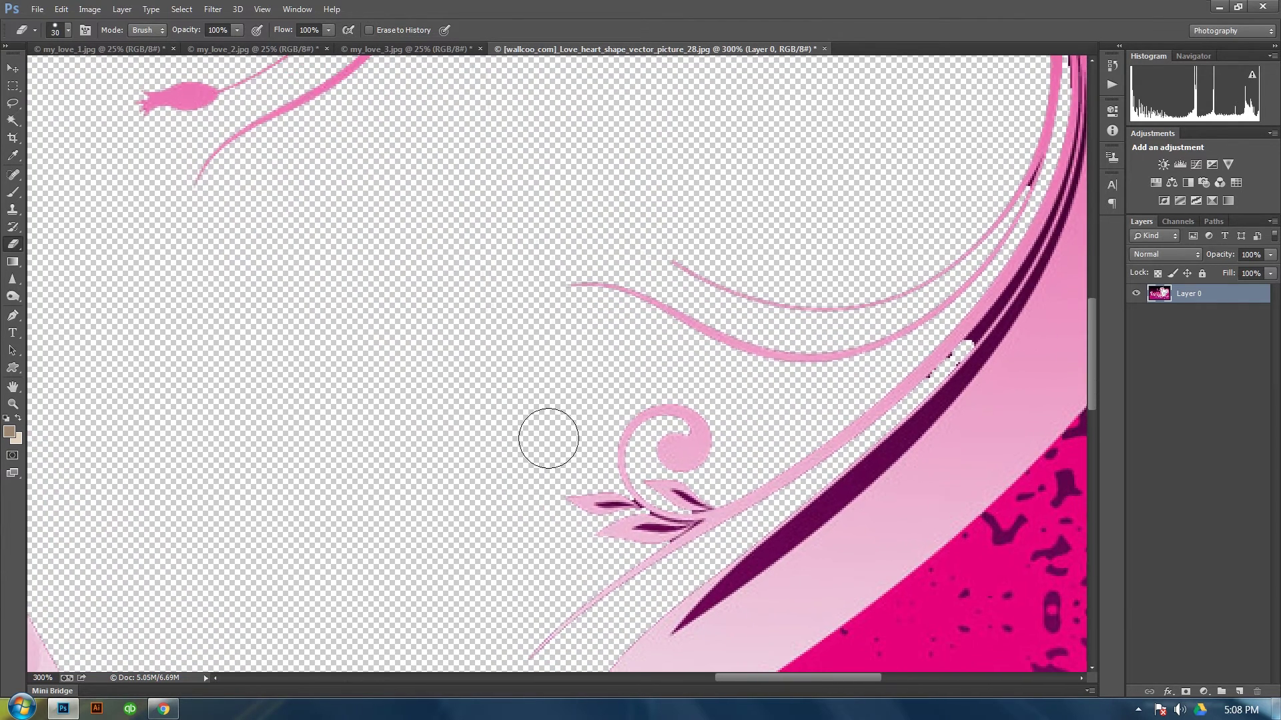
pyautogui.moveTo(548, 438)
pyautogui.mouseDown()
pyautogui.moveTo(578, 471)
pyautogui.moveTo(570, 499)
pyautogui.moveTo(646, 526)
pyautogui.mouseUp()
pyautogui.moveTo(537, 452); pyautogui.dragTo(698, 254)
pyautogui.moveTo(688, 457)
pyautogui.mouseDown()
pyautogui.moveTo(754, 385)
pyautogui.moveTo(866, 307)
pyautogui.moveTo(857, 251)
pyautogui.moveTo(760, 222)
pyautogui.moveTo(819, 250)
pyautogui.mouseUp()
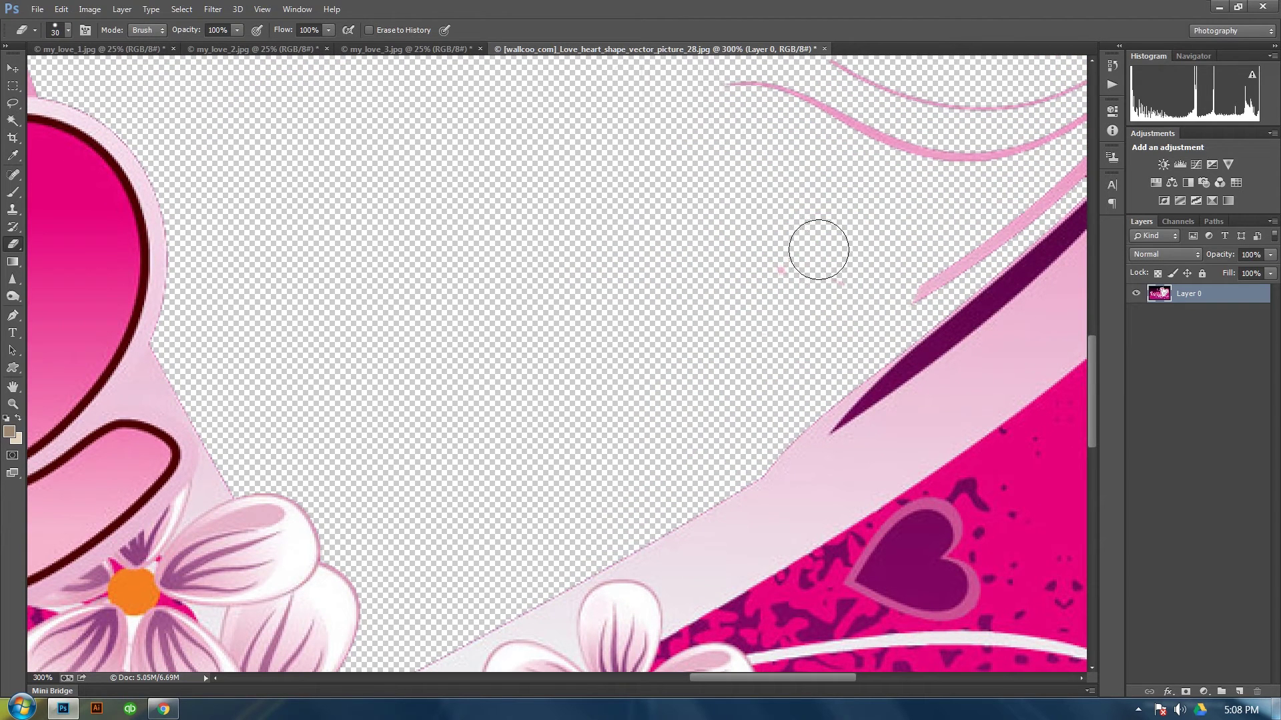
# Enlarge the eraser to 70 px and erase the remaining thin pink lines and arc.
pyautogui.moveTo(818, 206)
pyautogui.mouseDown()
pyautogui.moveTo(651, 287)
pyautogui.moveTo(473, 456)
pyautogui.moveTo(421, 480)
pyautogui.mouseUp()
pyautogui.moveTo(314, 392)
pyautogui.mouseDown()
pyautogui.moveTo(587, 459)
pyautogui.moveTo(621, 447)
pyautogui.moveTo(603, 422)
pyautogui.mouseUp()
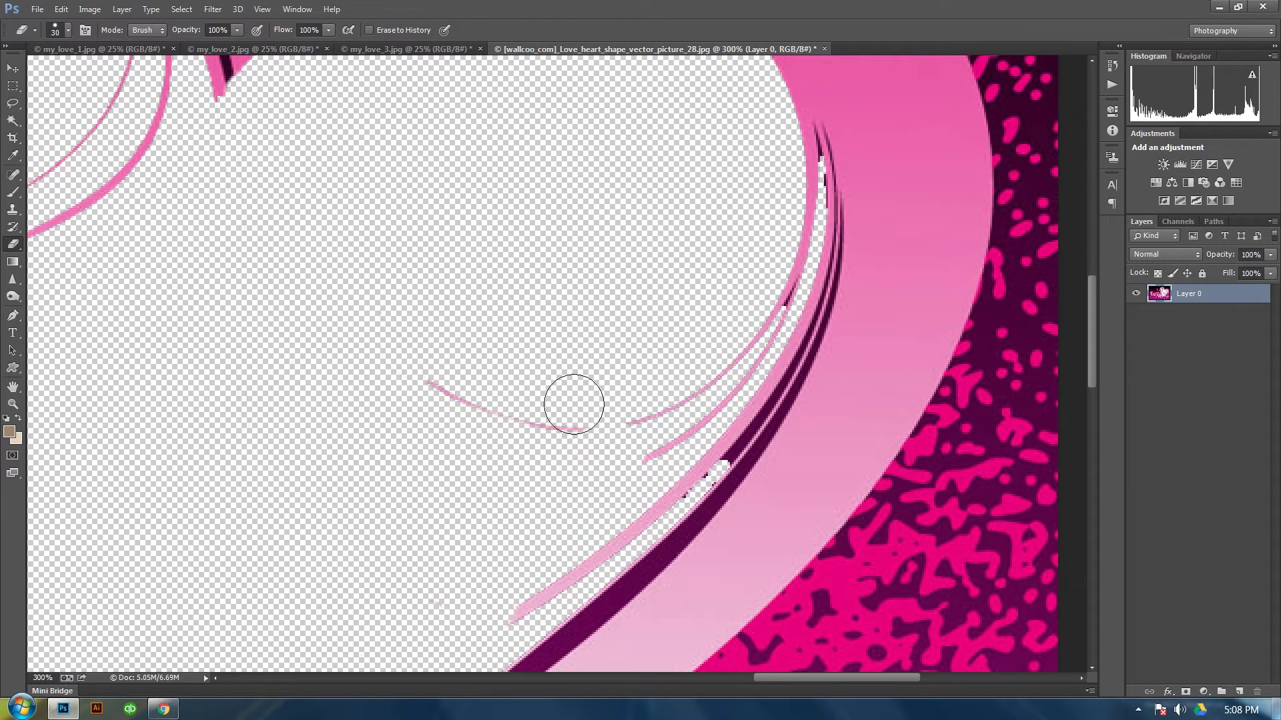
pyautogui.press(']')
pyautogui.press(']')
pyautogui.press(']')
pyautogui.press(']')
pyautogui.moveTo(558, 428)
pyautogui.mouseDown()
pyautogui.moveTo(491, 394)
pyautogui.moveTo(651, 426)
pyautogui.moveTo(694, 357)
pyautogui.moveTo(744, 200)
pyautogui.mouseUp()
pyautogui.moveTo(484, 287)
pyautogui.mouseDown()
pyautogui.moveTo(555, 378)
pyautogui.moveTo(734, 513)
pyautogui.moveTo(750, 557)
pyautogui.mouseUp()
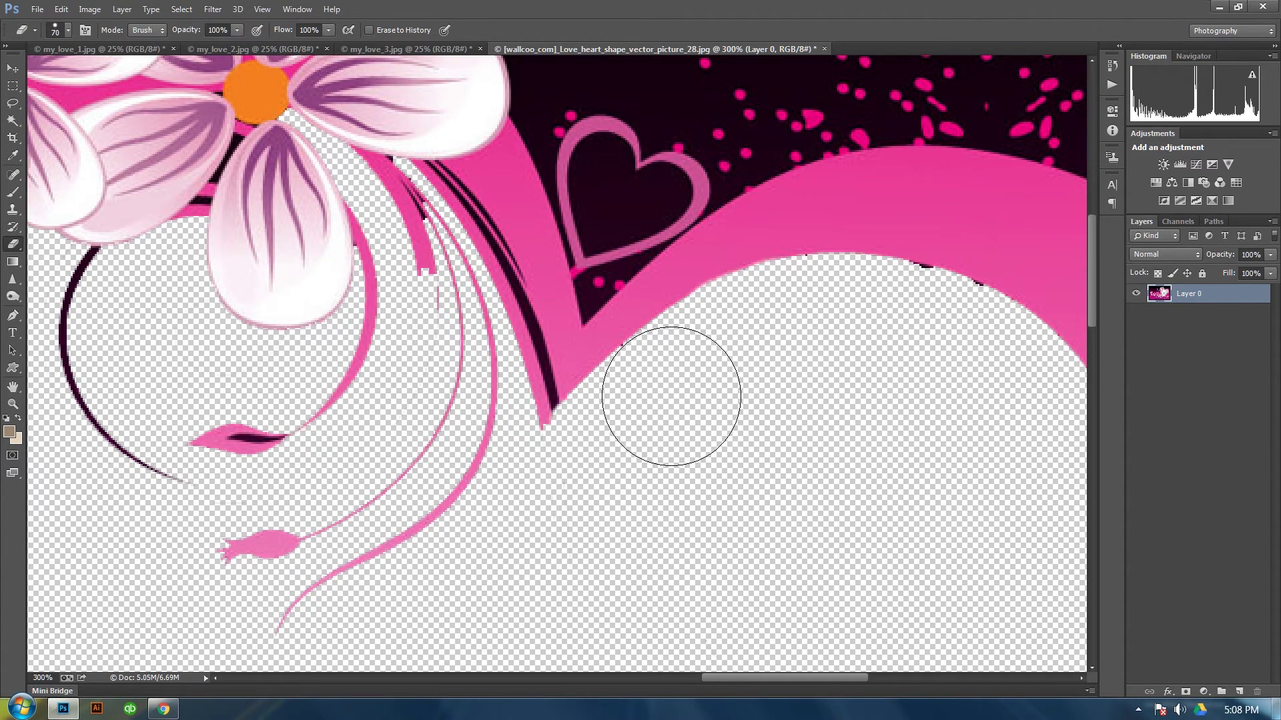
pyautogui.press('space')
# Erase the thin pink curves, dark arc and lip shape under the flowers.
pyautogui.moveTo(823, 400); pyautogui.dragTo(627, 468)
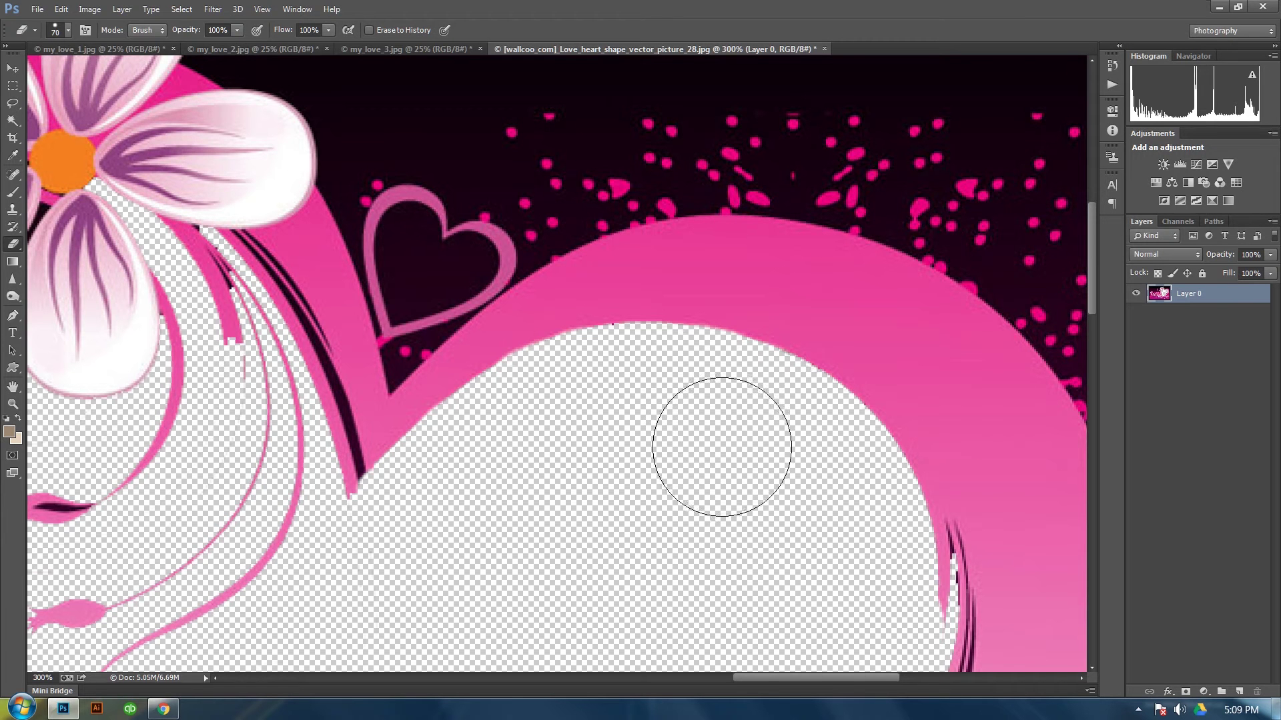
pyautogui.moveTo(294, 540); pyautogui.dragTo(733, 490)
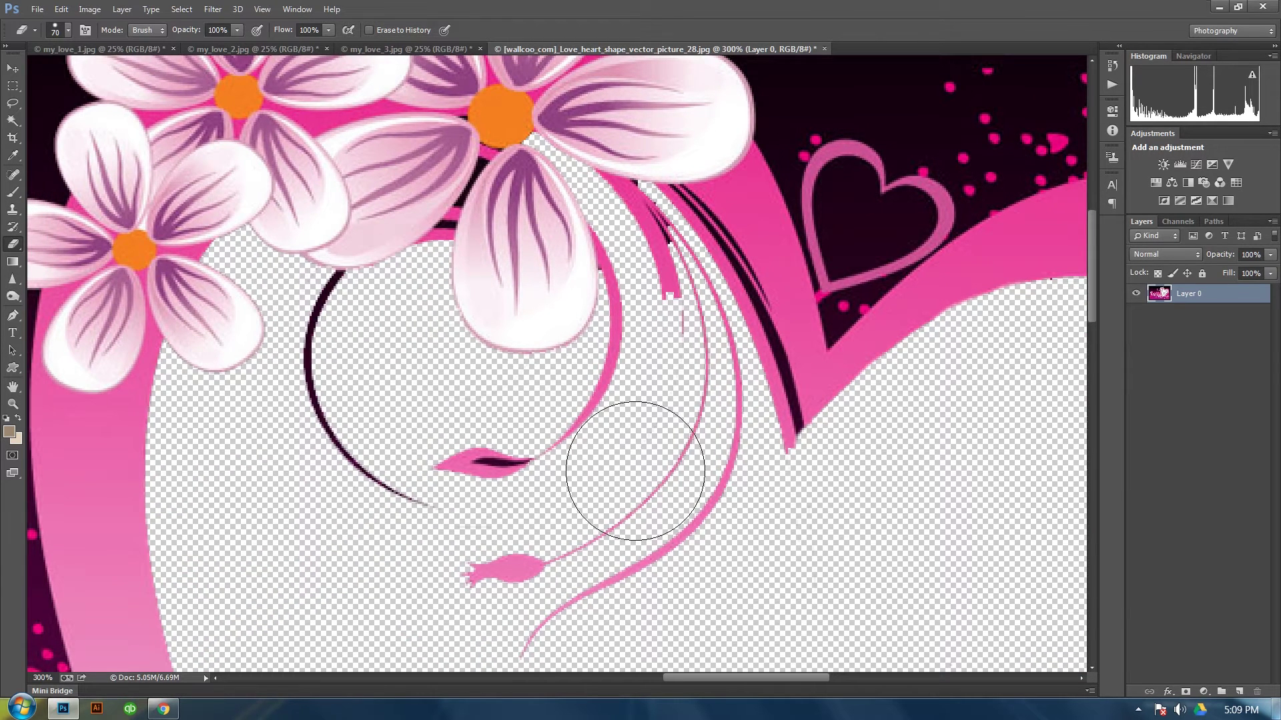
pyautogui.moveTo(635, 471)
pyautogui.mouseDown()
pyautogui.moveTo(637, 416)
pyautogui.moveTo(549, 476)
pyautogui.moveTo(413, 481)
pyautogui.moveTo(374, 465)
pyautogui.moveTo(339, 388)
pyautogui.mouseUp()
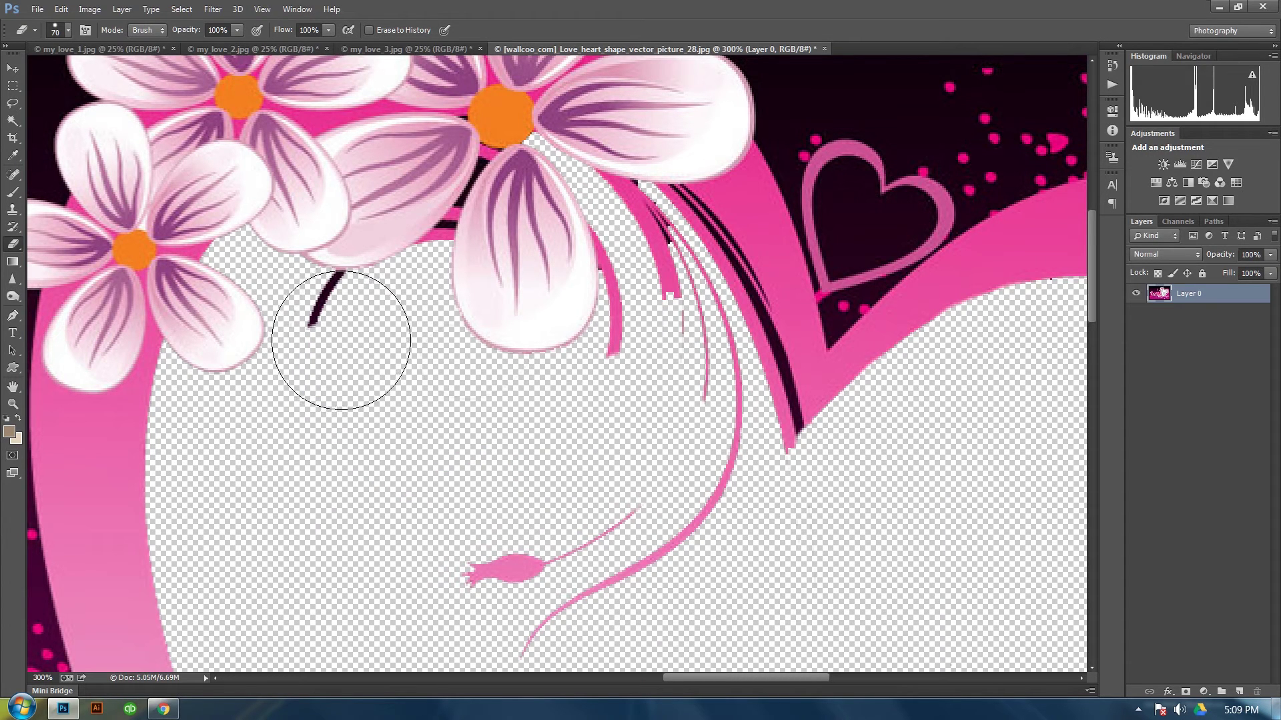
pyautogui.moveTo(341, 340); pyautogui.dragTo(342, 338)
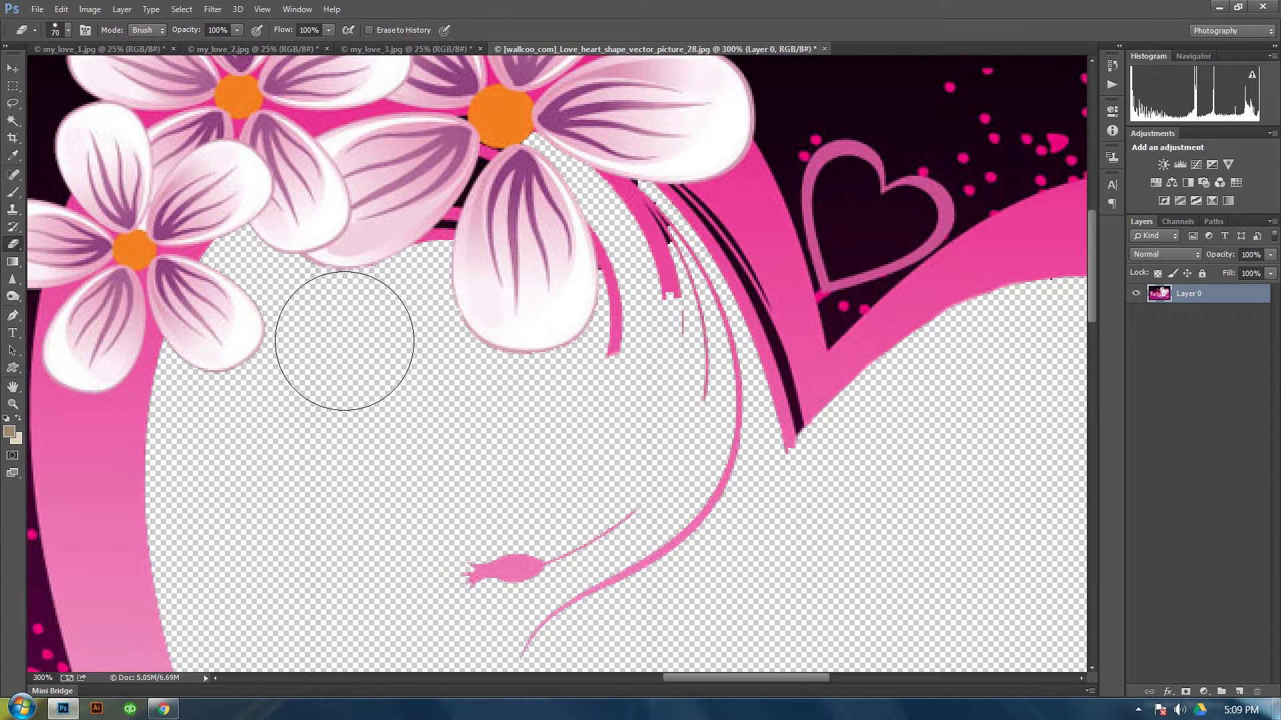
pyautogui.moveTo(471, 543)
pyautogui.mouseDown()
pyautogui.moveTo(530, 583)
pyautogui.moveTo(610, 527)
pyautogui.moveTo(687, 541)
pyautogui.moveTo(709, 471)
pyautogui.moveTo(693, 469)
pyautogui.moveTo(655, 389)
pyautogui.moveTo(667, 372)
pyautogui.moveTo(638, 538)
pyautogui.moveTo(575, 409)
pyautogui.mouseUp()
# Shrink the eraser to 20 px and clean stray strokes along the petal edges.
pyautogui.press('[')
pyautogui.press('[')
pyautogui.press('[')
pyautogui.press('[')
pyautogui.press('[')
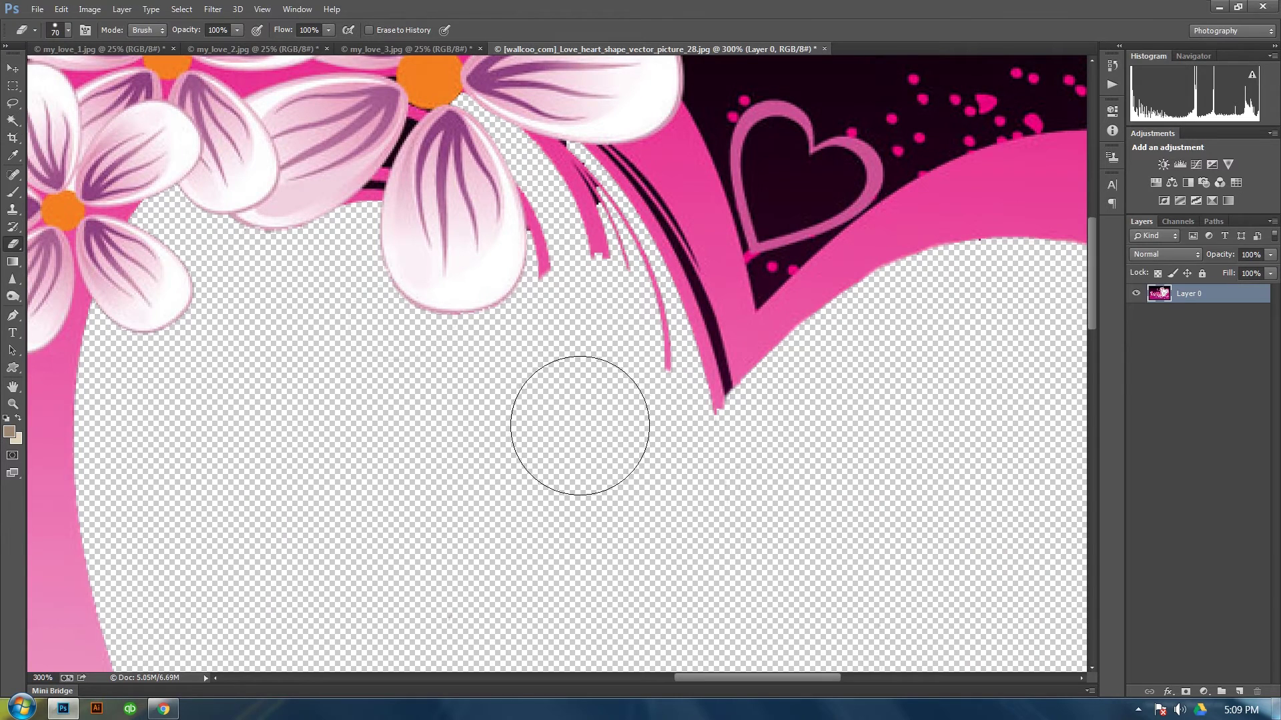
pyautogui.moveTo(573, 280)
pyautogui.mouseDown()
pyautogui.moveTo(603, 491)
pyautogui.moveTo(592, 478)
pyautogui.mouseUp()
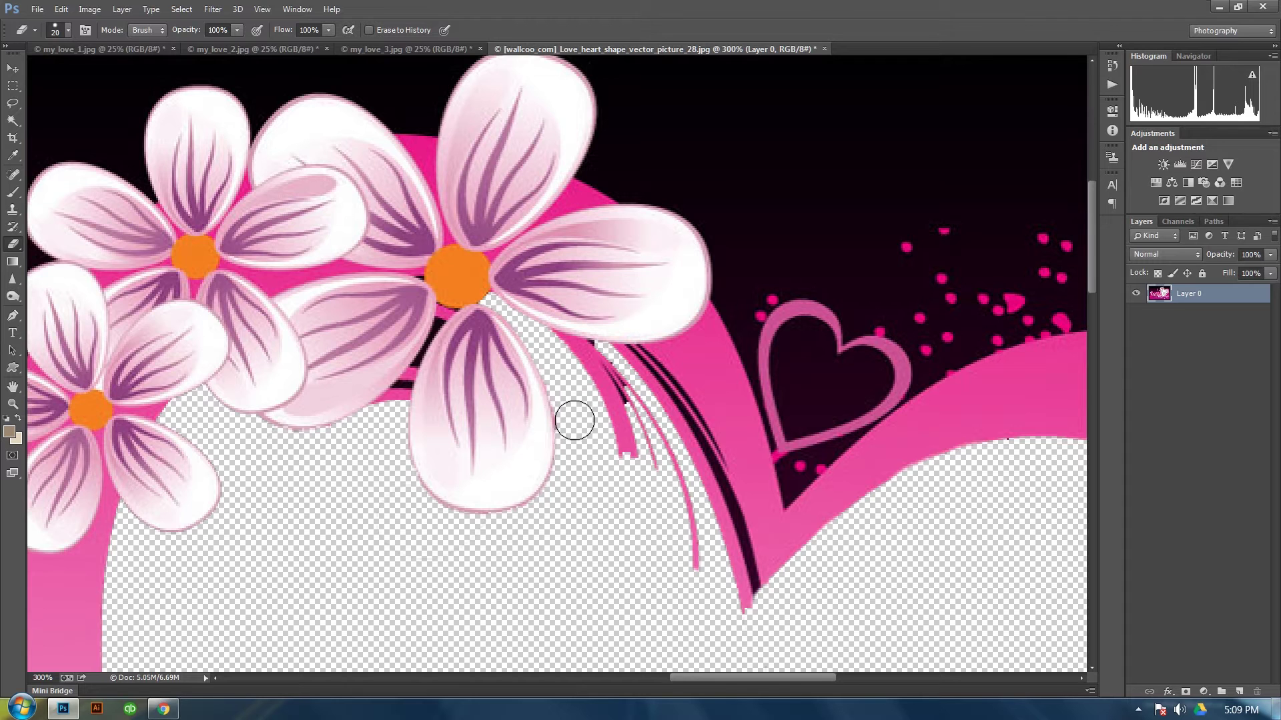
pyautogui.moveTo(603, 449)
pyautogui.mouseDown()
pyautogui.moveTo(630, 447)
pyautogui.moveTo(610, 398)
pyautogui.moveTo(547, 346)
pyautogui.moveTo(586, 359)
pyautogui.moveTo(636, 421)
pyautogui.moveTo(688, 537)
pyautogui.moveTo(690, 602)
pyautogui.moveTo(716, 644)
pyautogui.moveTo(741, 636)
pyautogui.moveTo(717, 512)
pyautogui.moveTo(621, 367)
pyautogui.mouseUp()
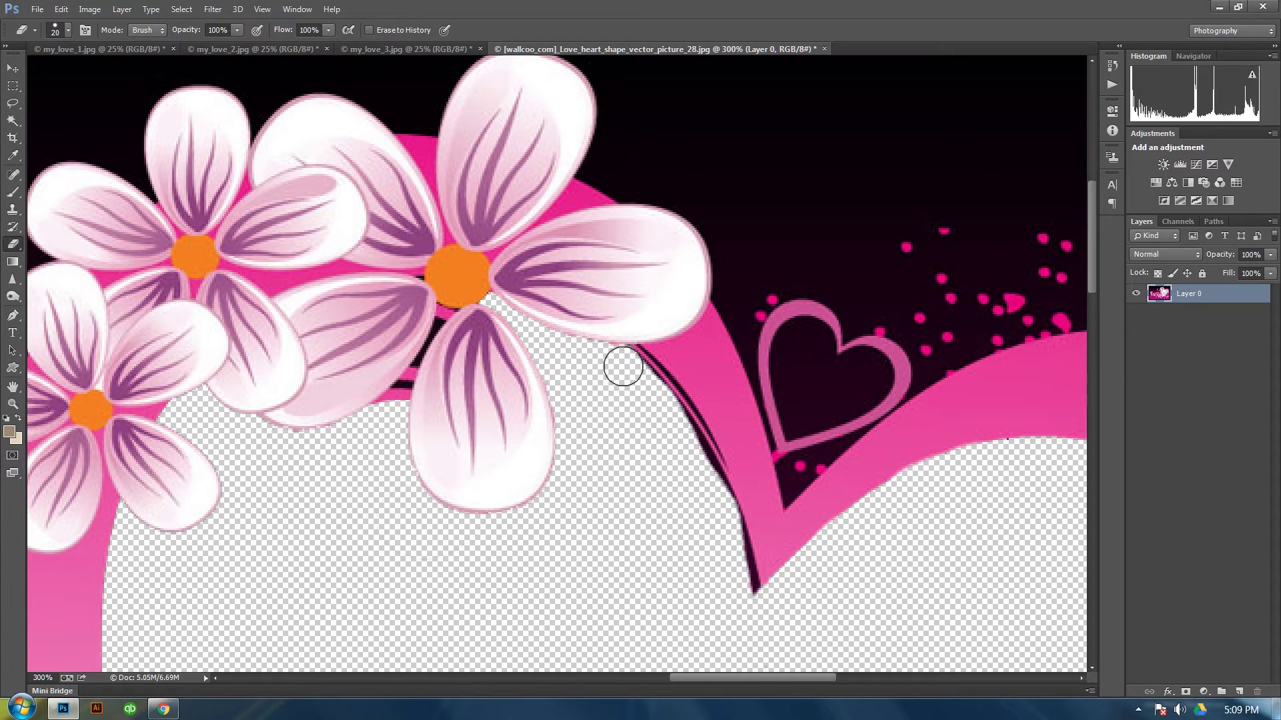
pyautogui.moveTo(626, 365)
pyautogui.mouseDown()
pyautogui.moveTo(660, 399)
pyautogui.moveTo(649, 374)
pyautogui.moveTo(709, 479)
pyautogui.moveTo(744, 591)
pyautogui.mouseUp()
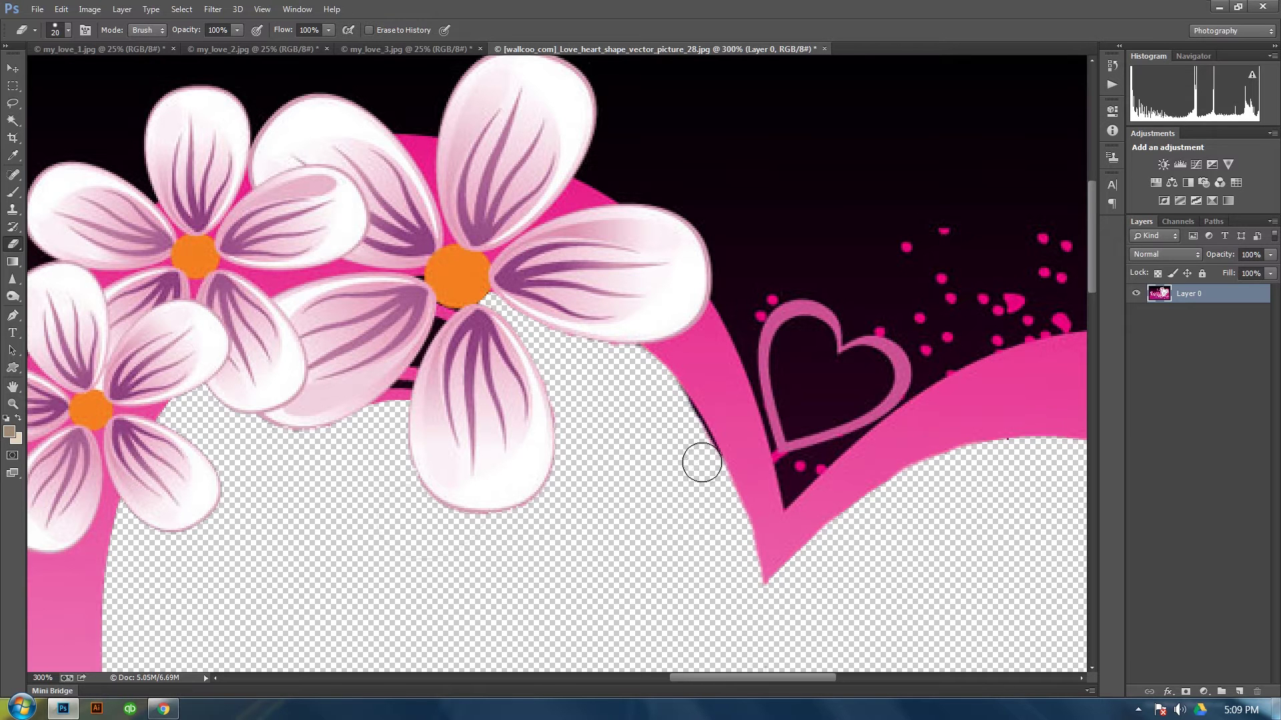
pyautogui.moveTo(702, 462); pyautogui.dragTo(654, 392)
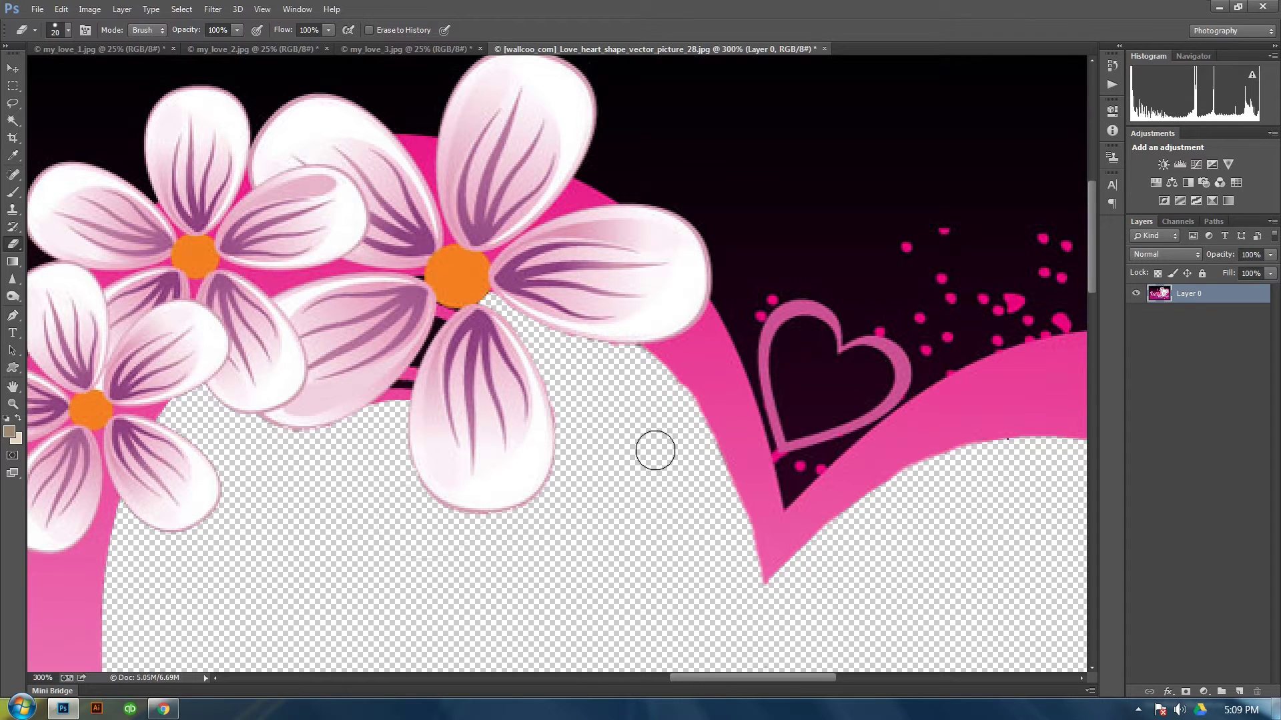
# Erase the pale fringe along the pink band's lower edge.
pyautogui.scroll(-5, 903, 629)
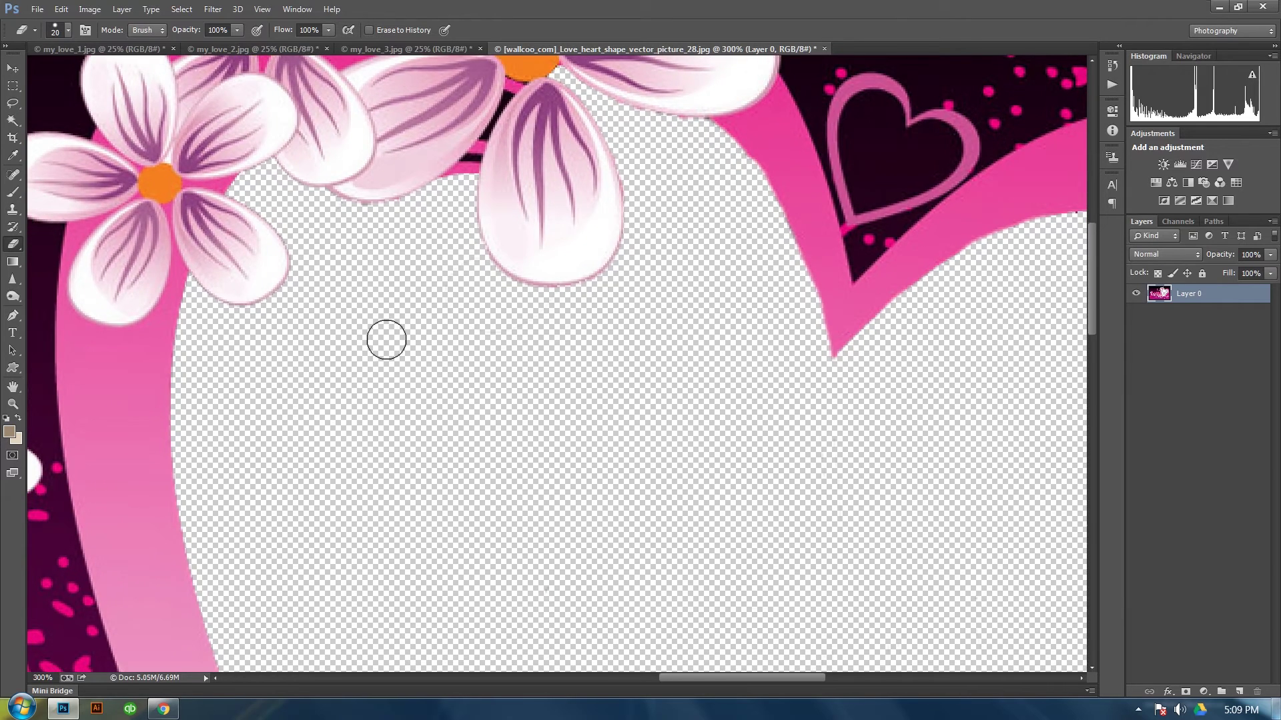
pyautogui.scroll(-10, 549, 271)
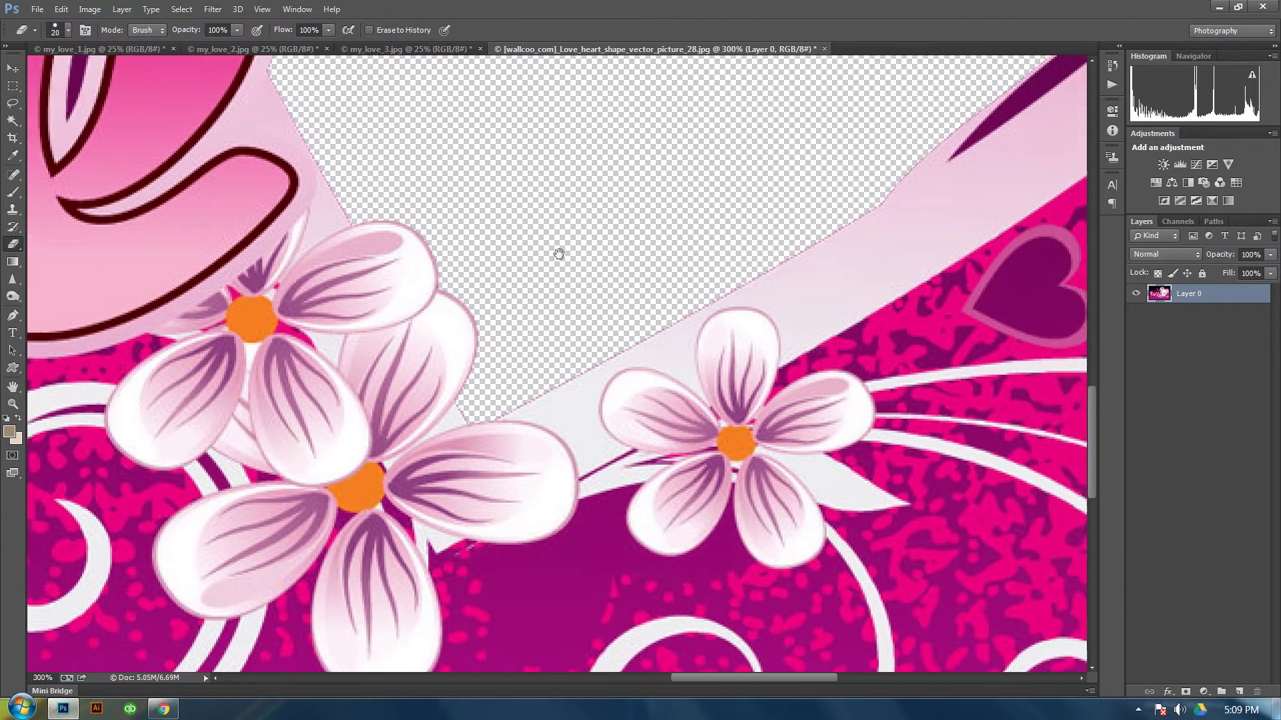
pyautogui.moveTo(559, 253); pyautogui.dragTo(272, 464)
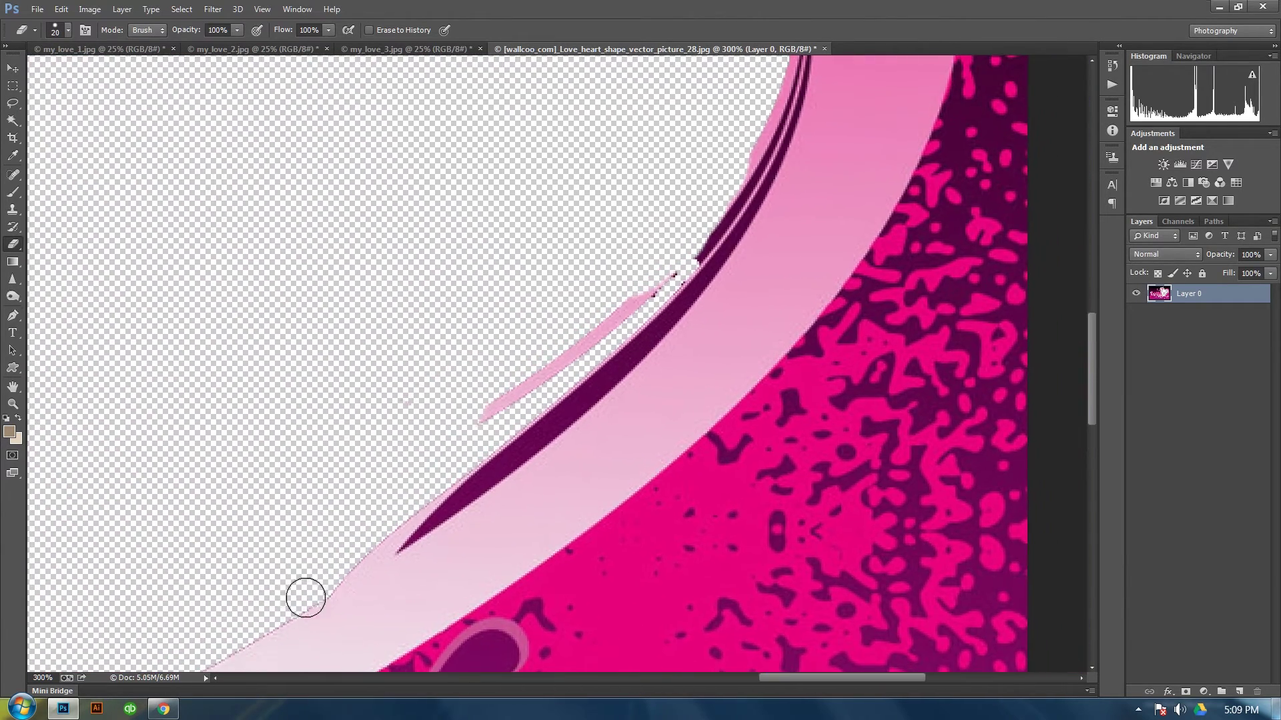
pyautogui.moveTo(358, 543)
pyautogui.mouseDown()
pyautogui.moveTo(540, 417)
pyautogui.moveTo(794, 138)
pyautogui.moveTo(792, 203)
pyautogui.mouseUp()
pyautogui.moveTo(780, 281); pyautogui.dragTo(670, 483)
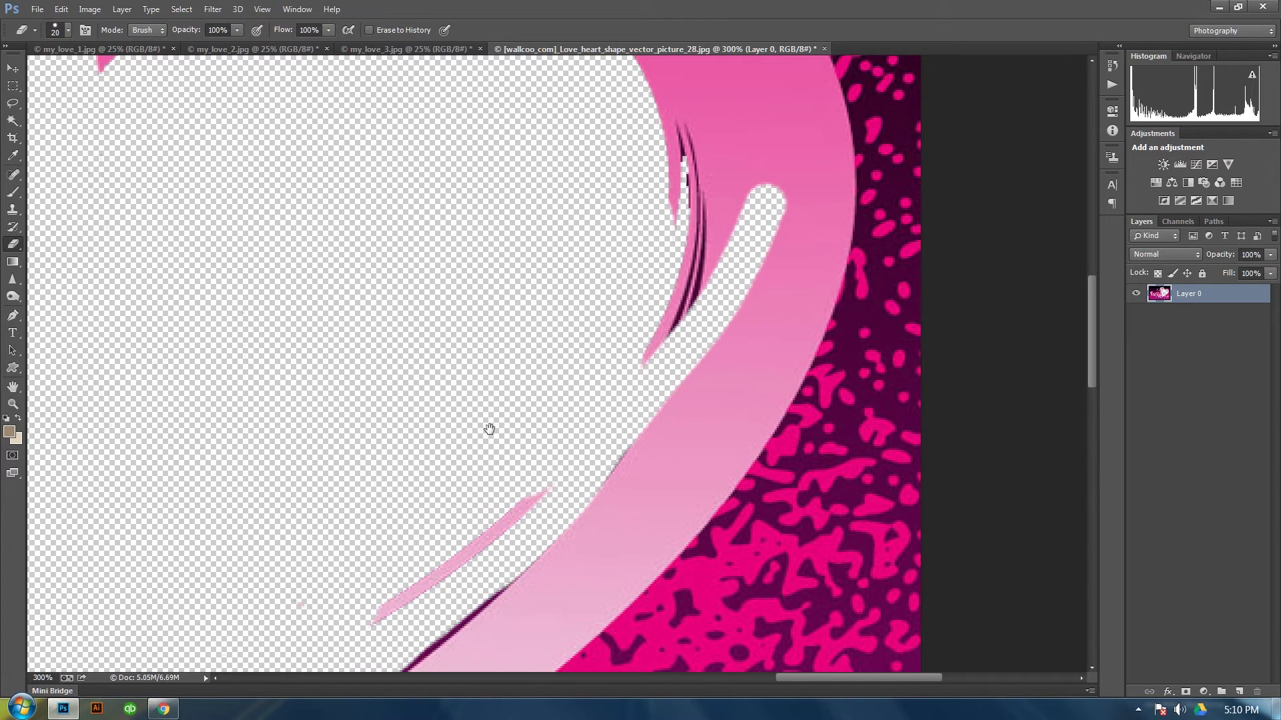
pyautogui.moveTo(489, 429); pyautogui.dragTo(524, 335)
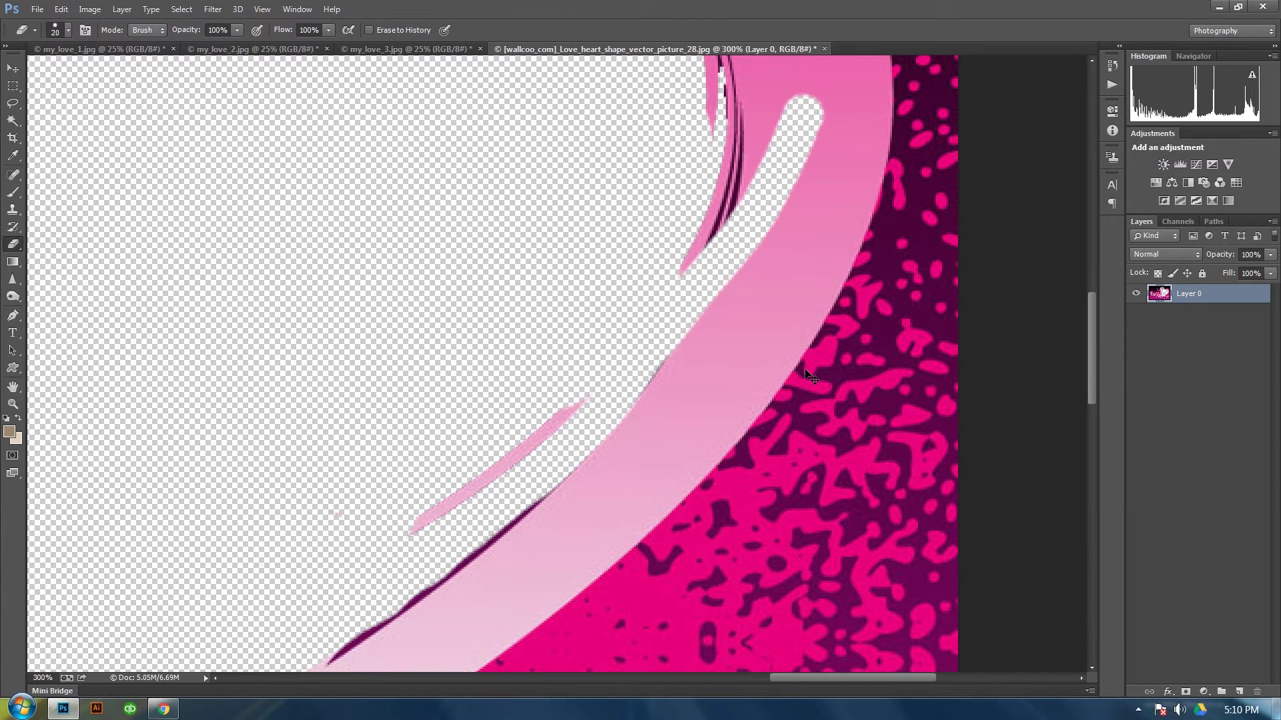
pyautogui.moveTo(810, 377); pyautogui.dragTo(795, 354)
pyautogui.moveTo(609, 437); pyautogui.dragTo(761, 309)
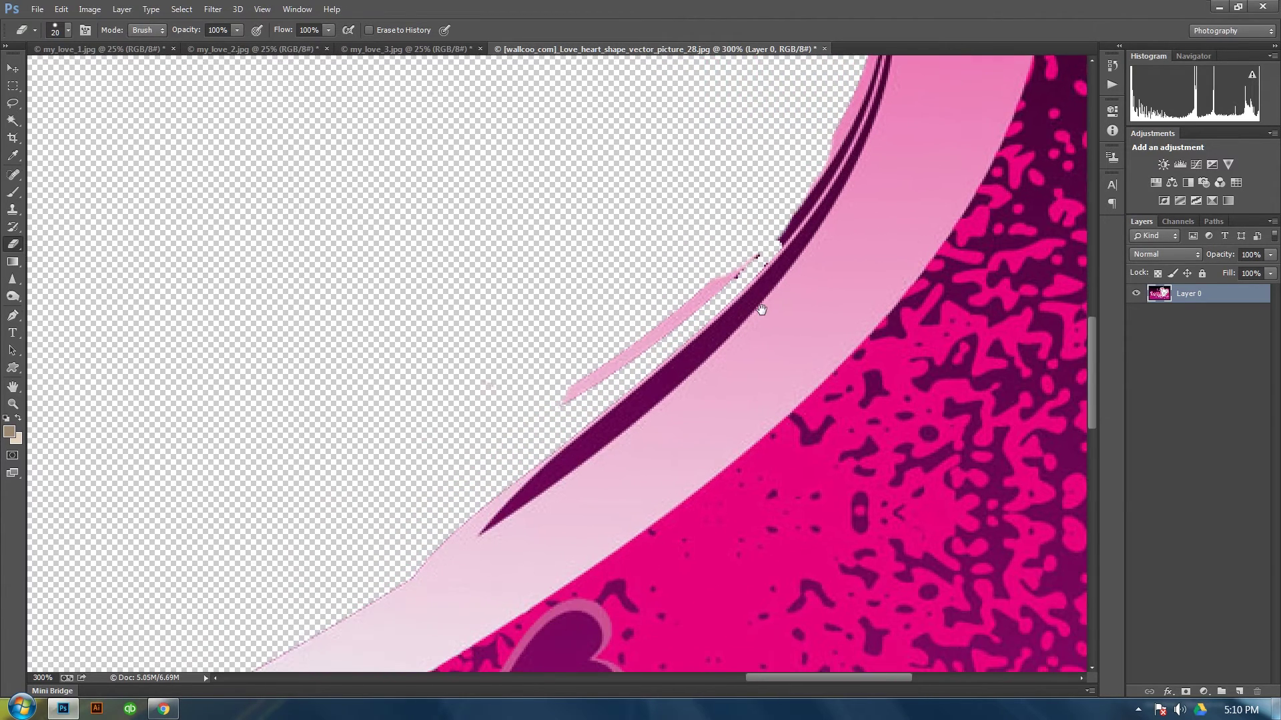
# Review earlier Eraser states in the History panel, then return to the latest one.
pyautogui.click(1112, 67)
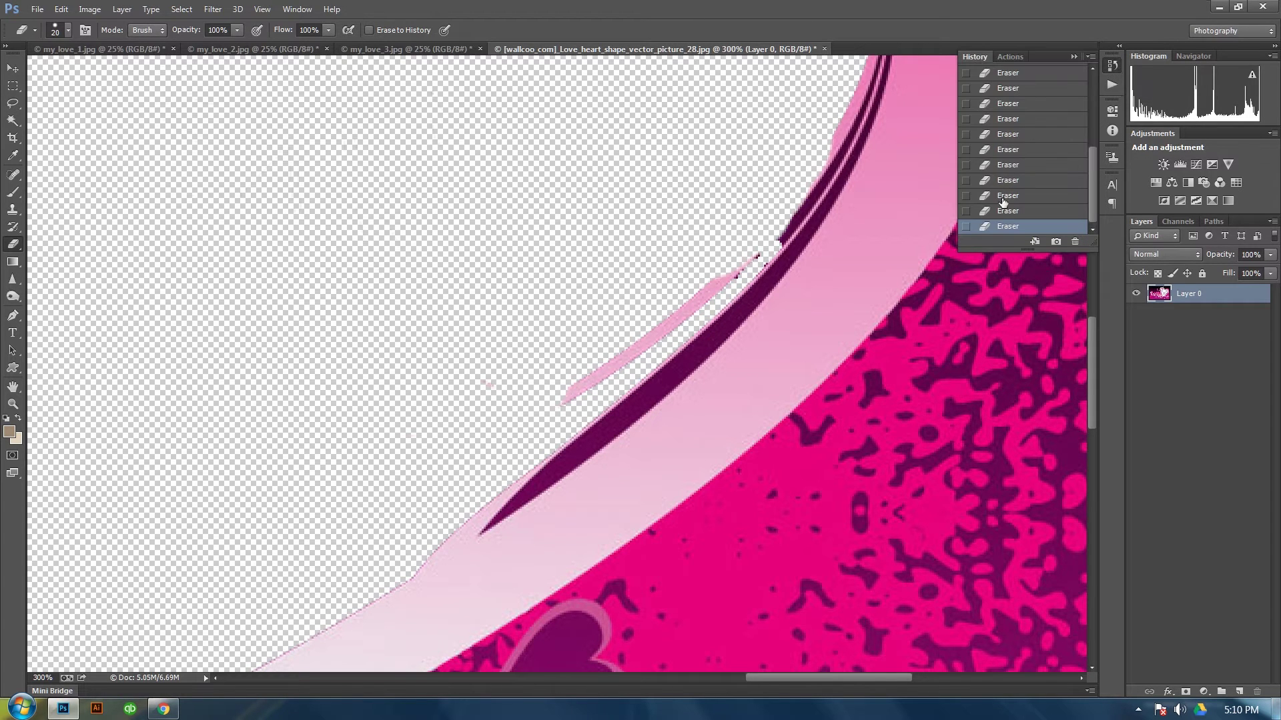
pyautogui.click(1000, 181)
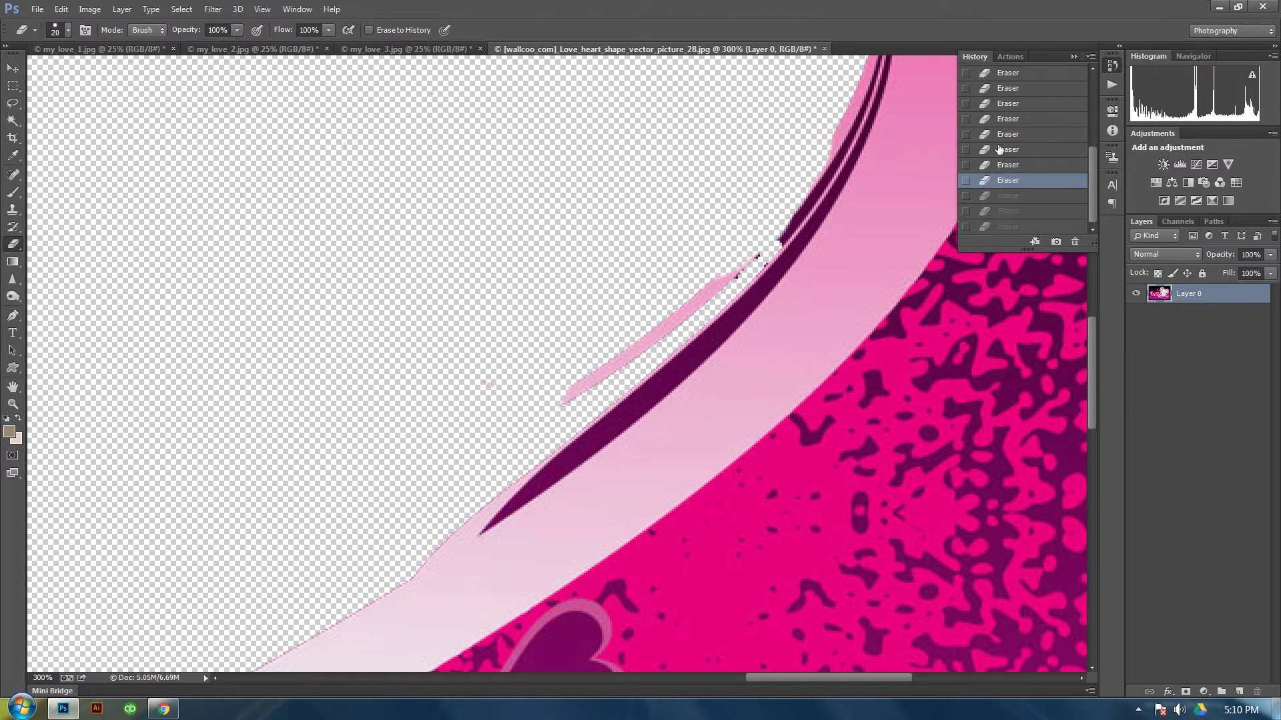
pyautogui.click(1000, 151)
pyautogui.click(988, 229)
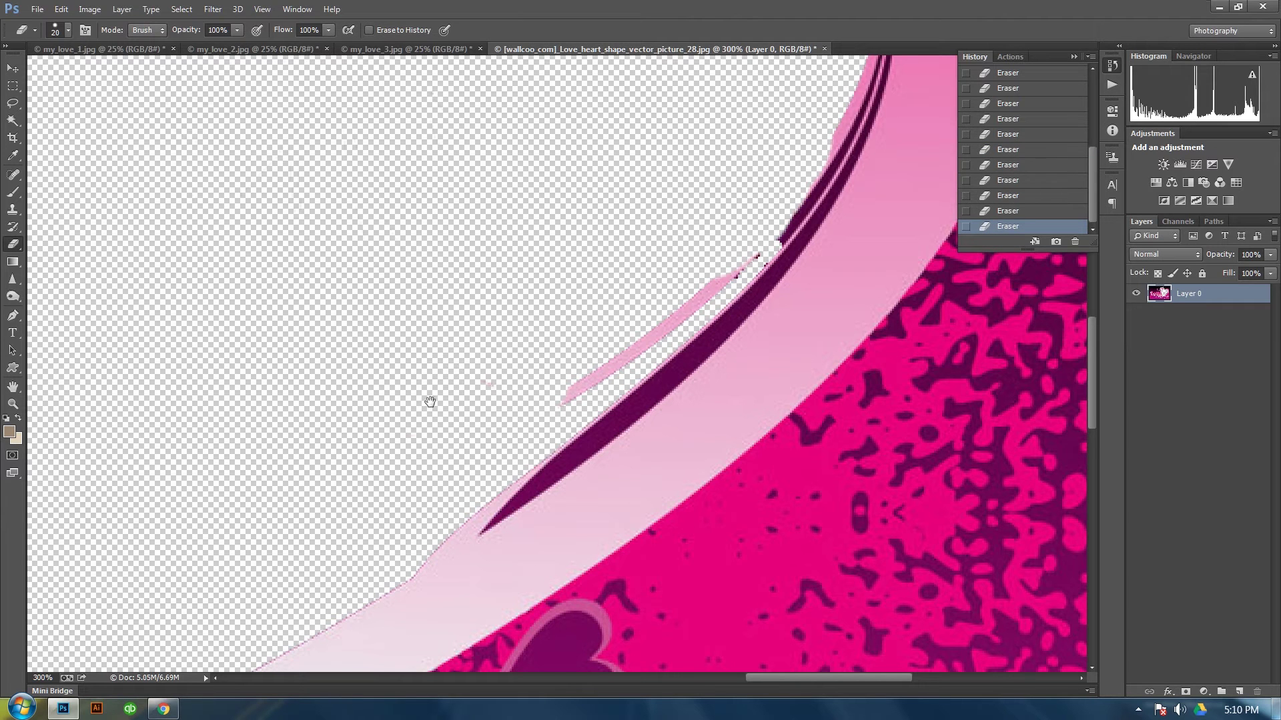
# Erase the dark purple stripe along the heart's inner edge.
pyautogui.moveTo(429, 398); pyautogui.dragTo(563, 266)
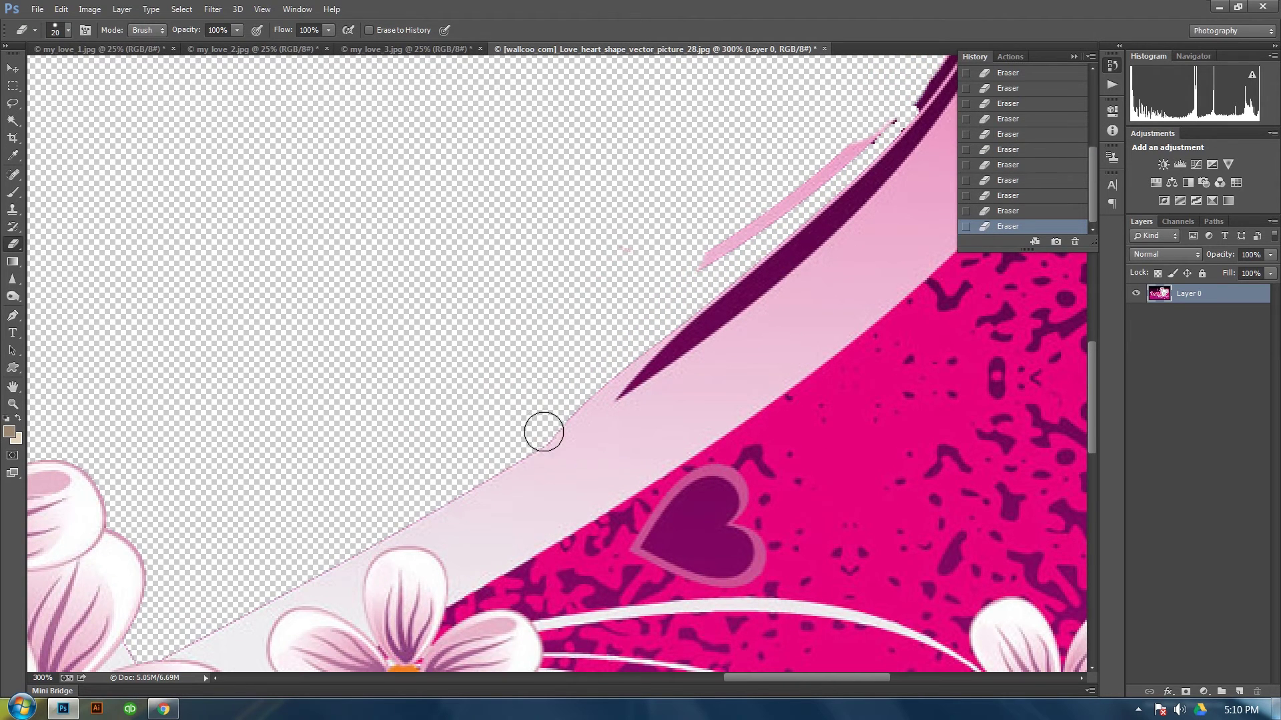
pyautogui.moveTo(592, 398)
pyautogui.mouseDown()
pyautogui.moveTo(701, 318)
pyautogui.moveTo(793, 223)
pyautogui.moveTo(466, 502)
pyautogui.mouseUp()
pyautogui.hotkey('ctrl', '1')
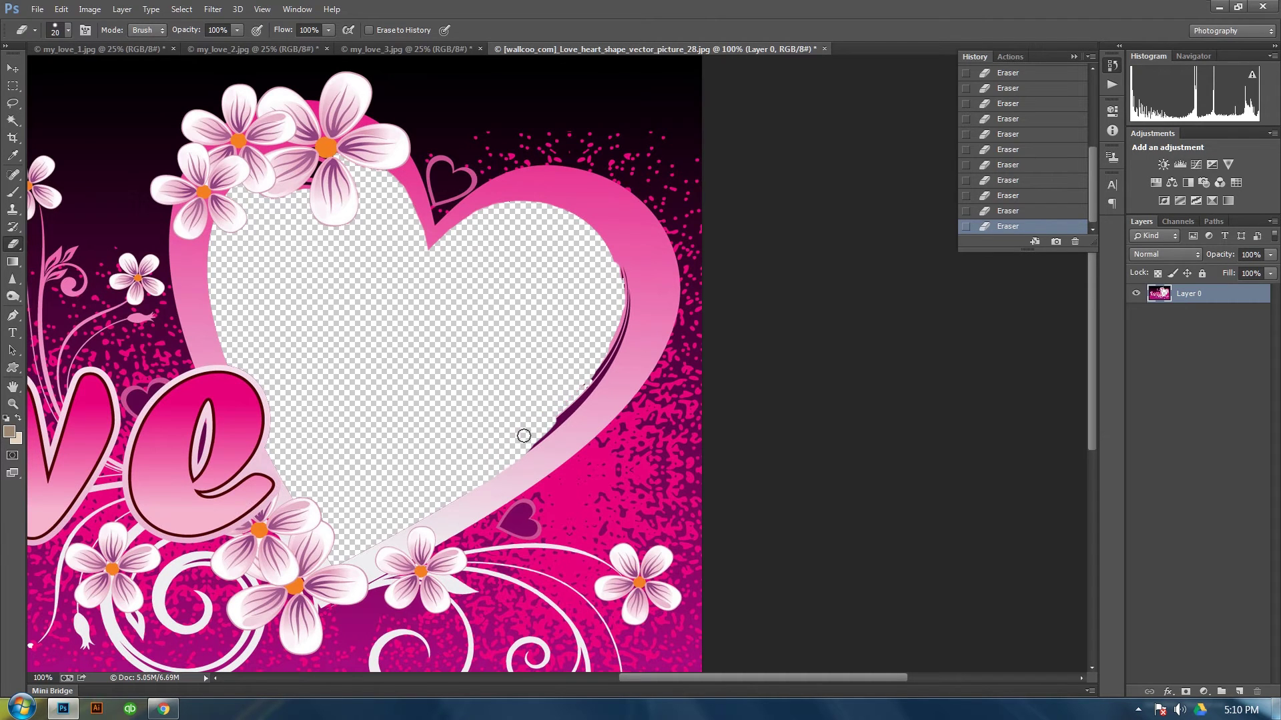
pyautogui.moveTo(572, 401); pyautogui.dragTo(620, 321)
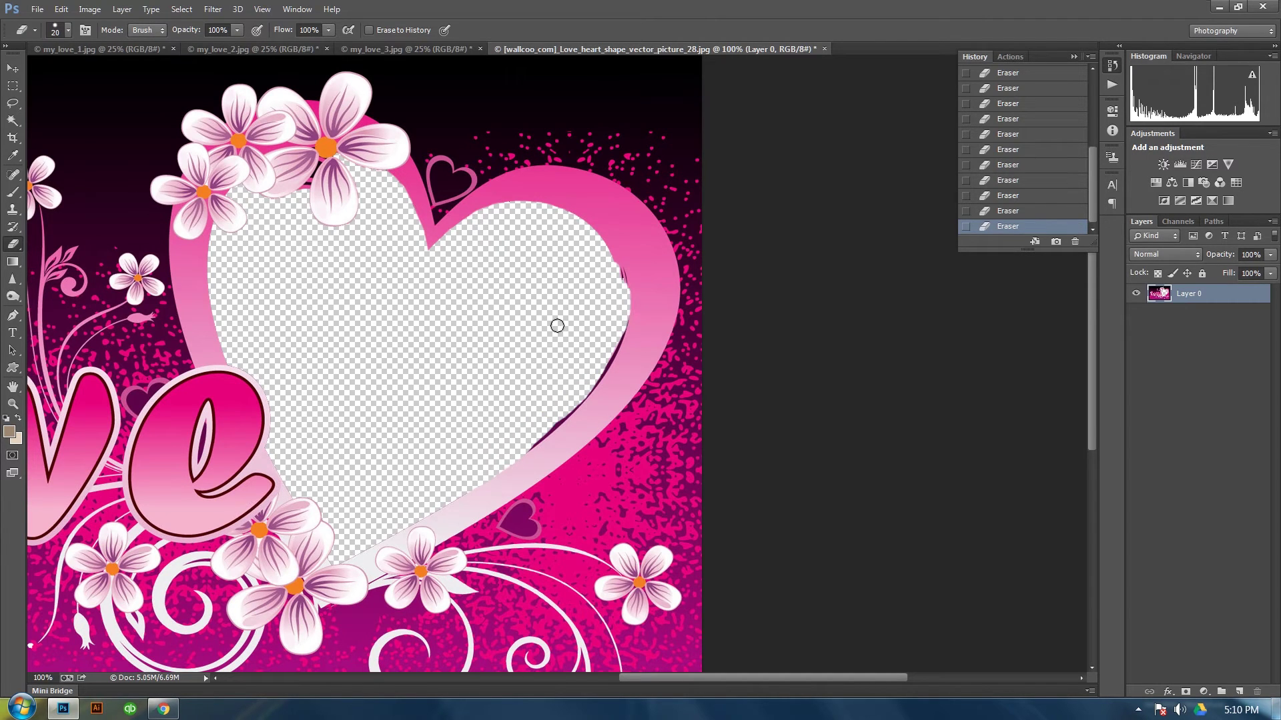
pyautogui.moveTo(541, 314)
pyautogui.mouseDown()
pyautogui.moveTo(698, 237)
pyautogui.moveTo(727, 309)
pyautogui.moveTo(772, 294)
pyautogui.moveTo(791, 260)
pyautogui.moveTo(855, 208)
pyautogui.moveTo(695, 289)
pyautogui.moveTo(707, 369)
pyautogui.moveTo(657, 251)
pyautogui.moveTo(633, 264)
pyautogui.mouseUp()
pyautogui.moveTo(559, 483); pyautogui.dragTo(795, 237)
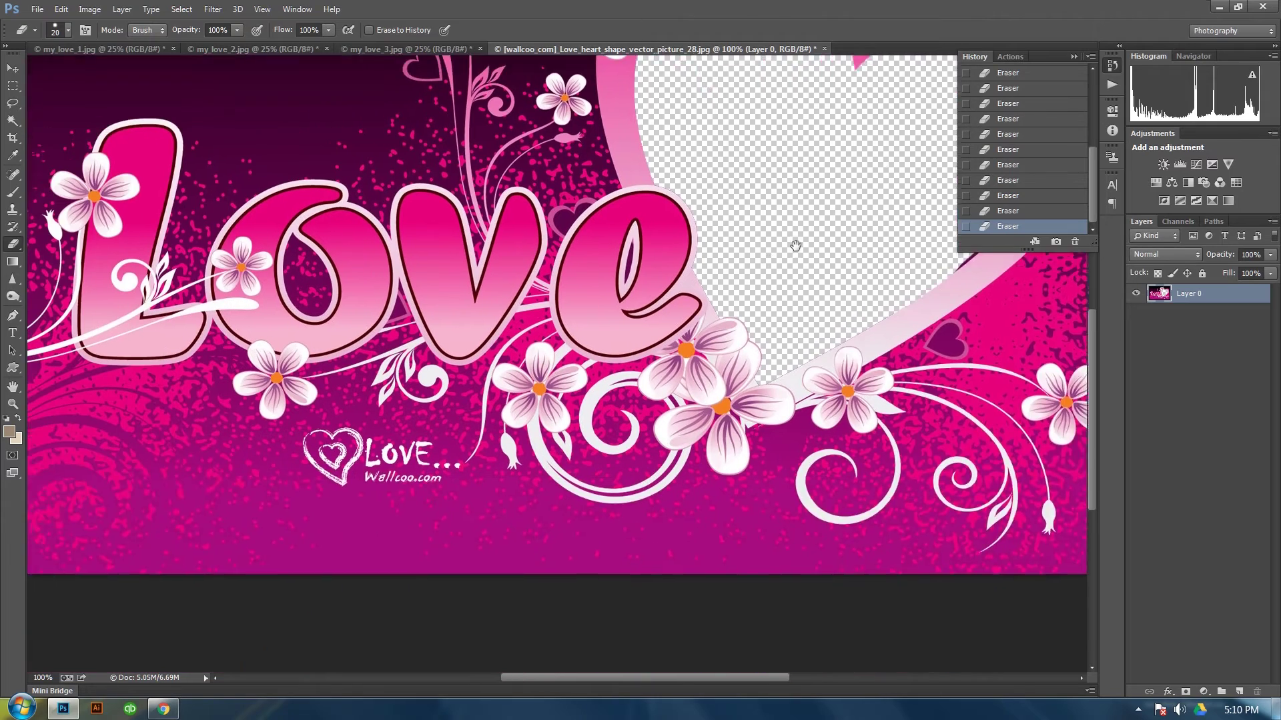
pyautogui.scroll(4, 616, 378)
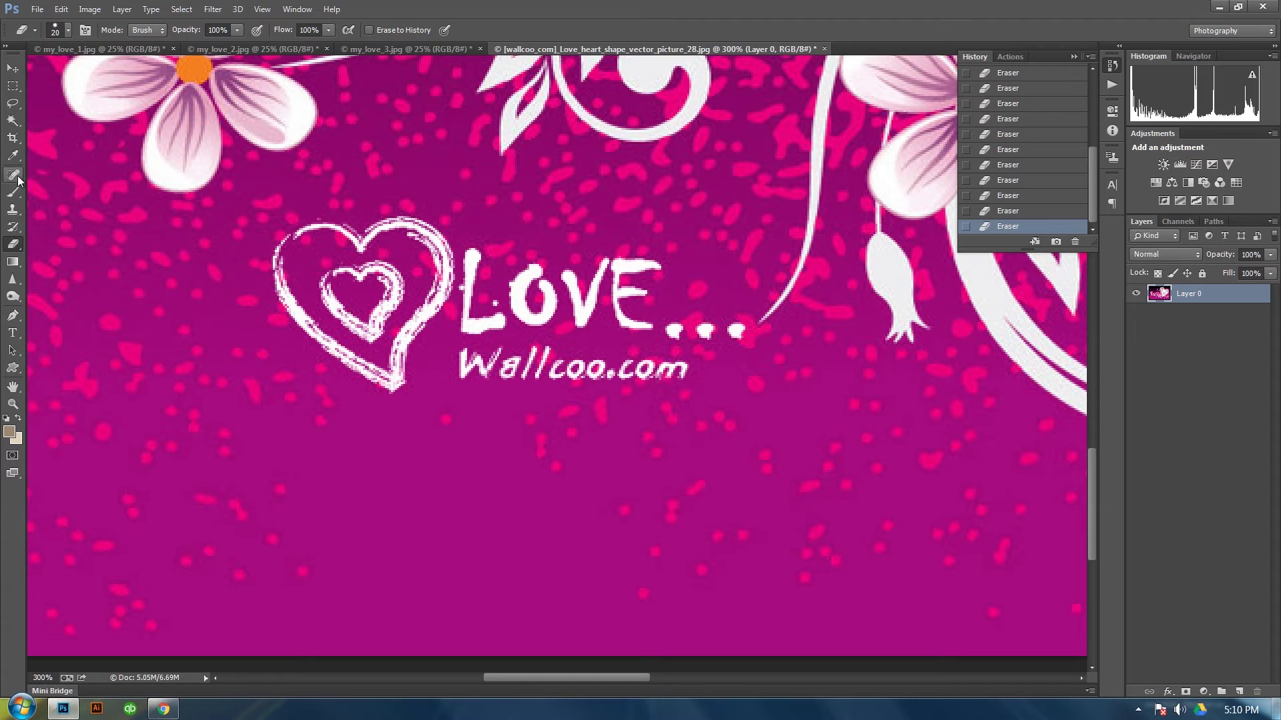
# Clone background pixels over the Wallcoo.com watermark with the Clone Stamp Tool.
pyautogui.click(13, 218)
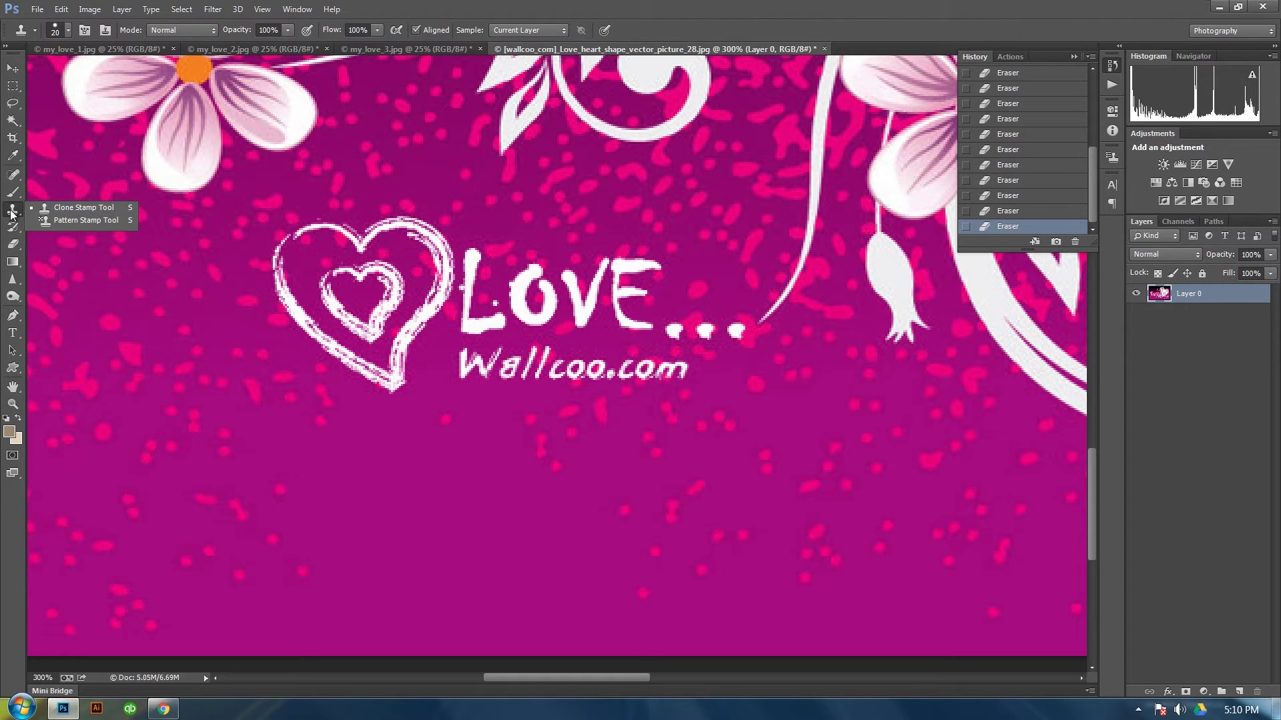
pyautogui.click(31, 220)
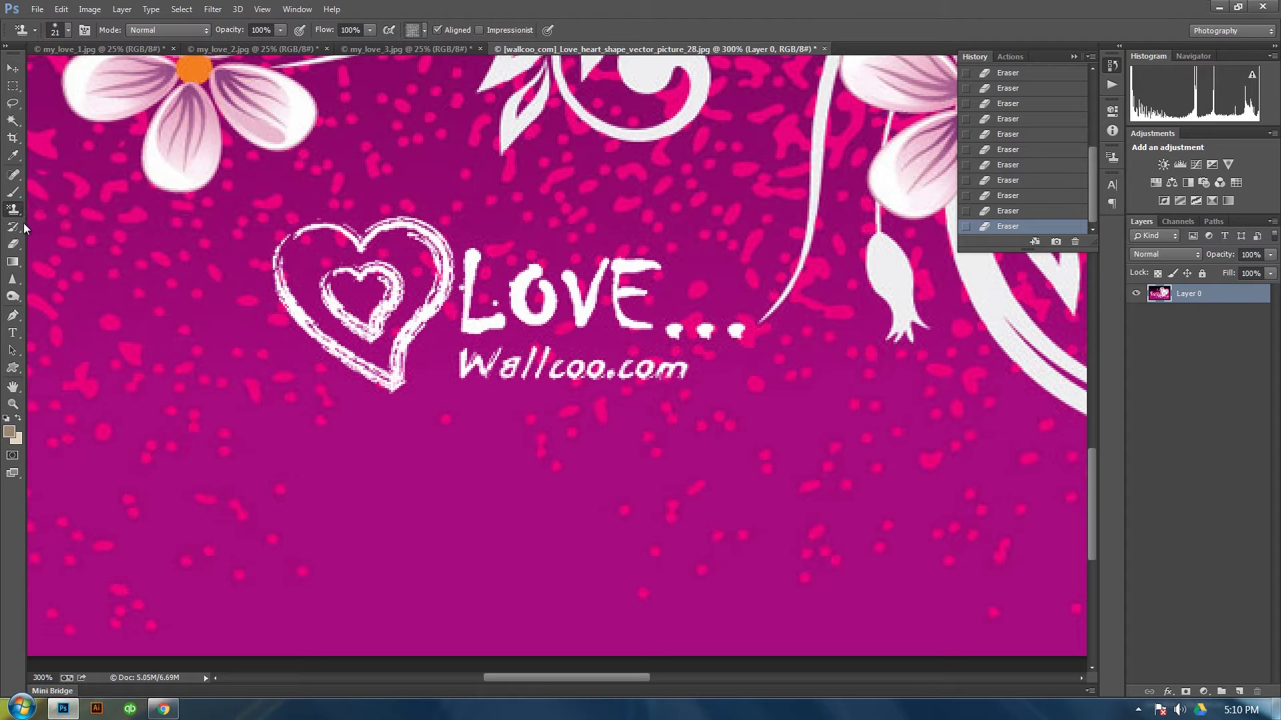
pyautogui.click(12, 211)
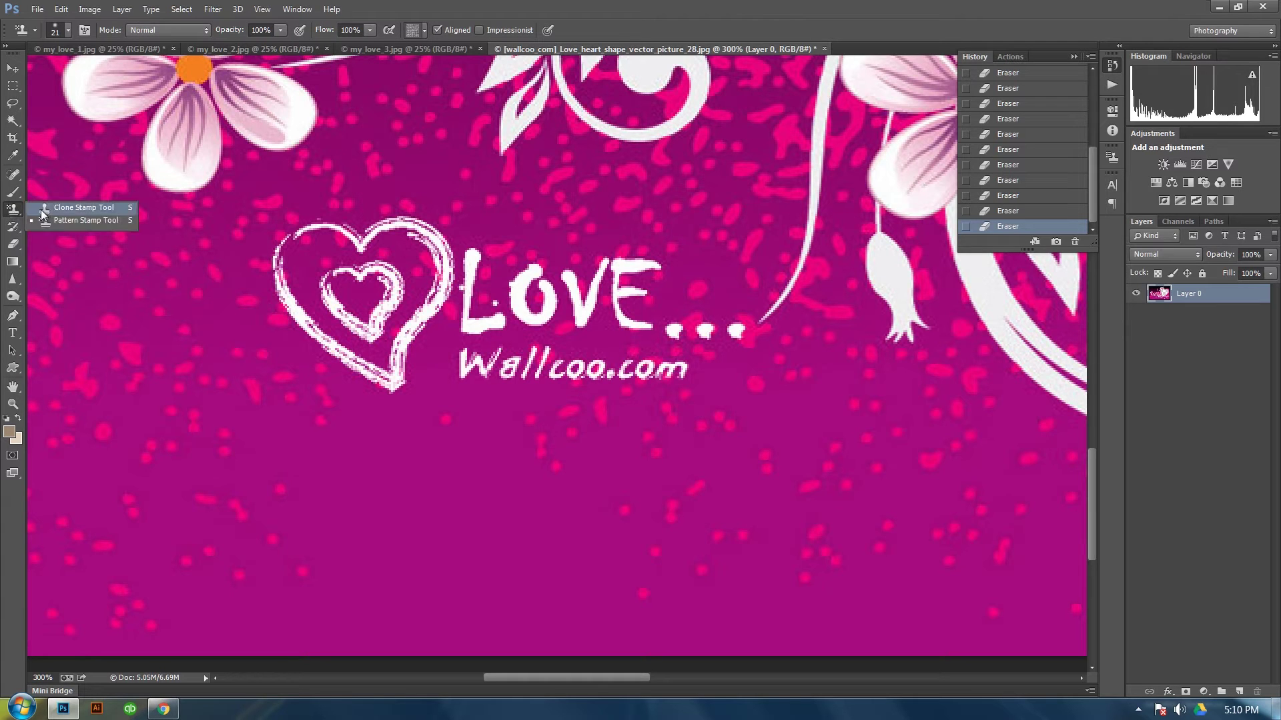
pyautogui.click(80, 207)
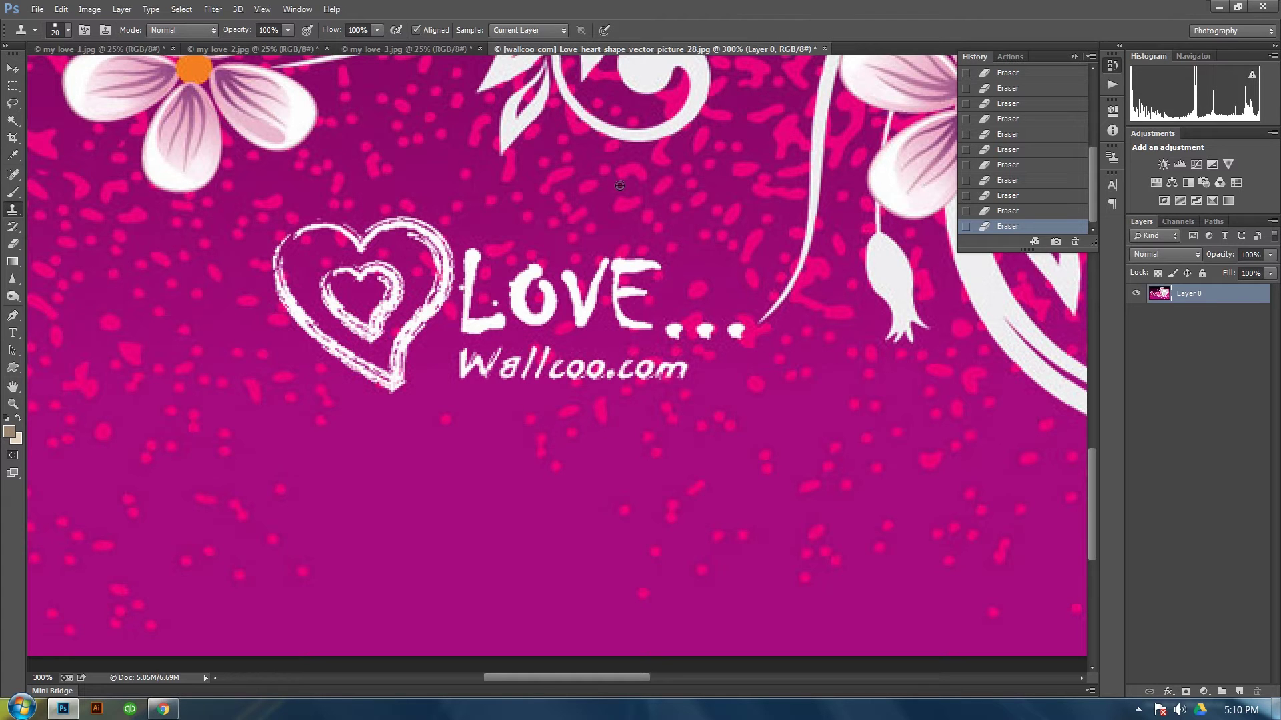
pyautogui.moveTo(659, 368)
pyautogui.mouseDown()
pyautogui.moveTo(621, 369)
pyautogui.moveTo(655, 407)
pyautogui.moveTo(734, 396)
pyautogui.moveTo(648, 363)
pyautogui.moveTo(625, 365)
pyautogui.moveTo(621, 381)
pyautogui.moveTo(650, 391)
pyautogui.moveTo(587, 393)
pyautogui.moveTo(580, 370)
pyautogui.moveTo(593, 366)
pyautogui.moveTo(560, 375)
pyautogui.moveTo(538, 362)
pyautogui.moveTo(529, 376)
pyautogui.moveTo(550, 380)
pyautogui.moveTo(513, 381)
pyautogui.moveTo(464, 364)
pyautogui.moveTo(511, 362)
pyautogui.moveTo(501, 410)
pyautogui.moveTo(461, 359)
pyautogui.mouseUp()
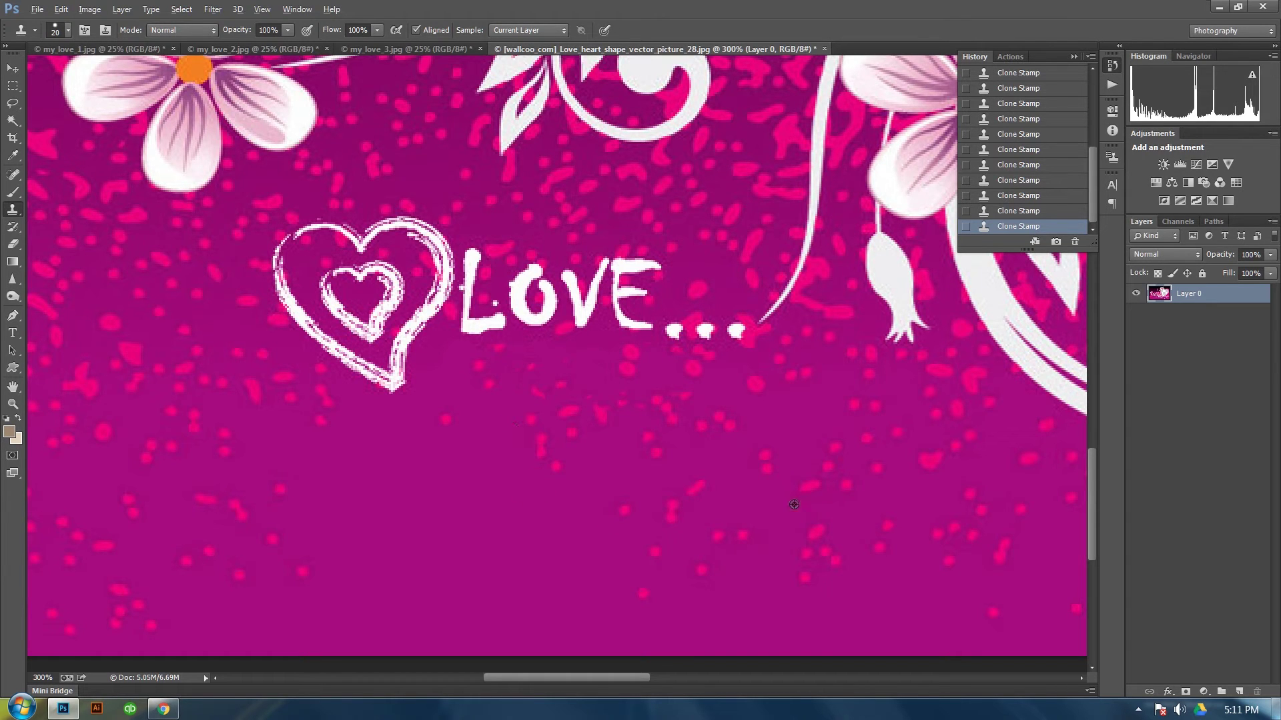
pyautogui.scroll(-2, 802, 487)
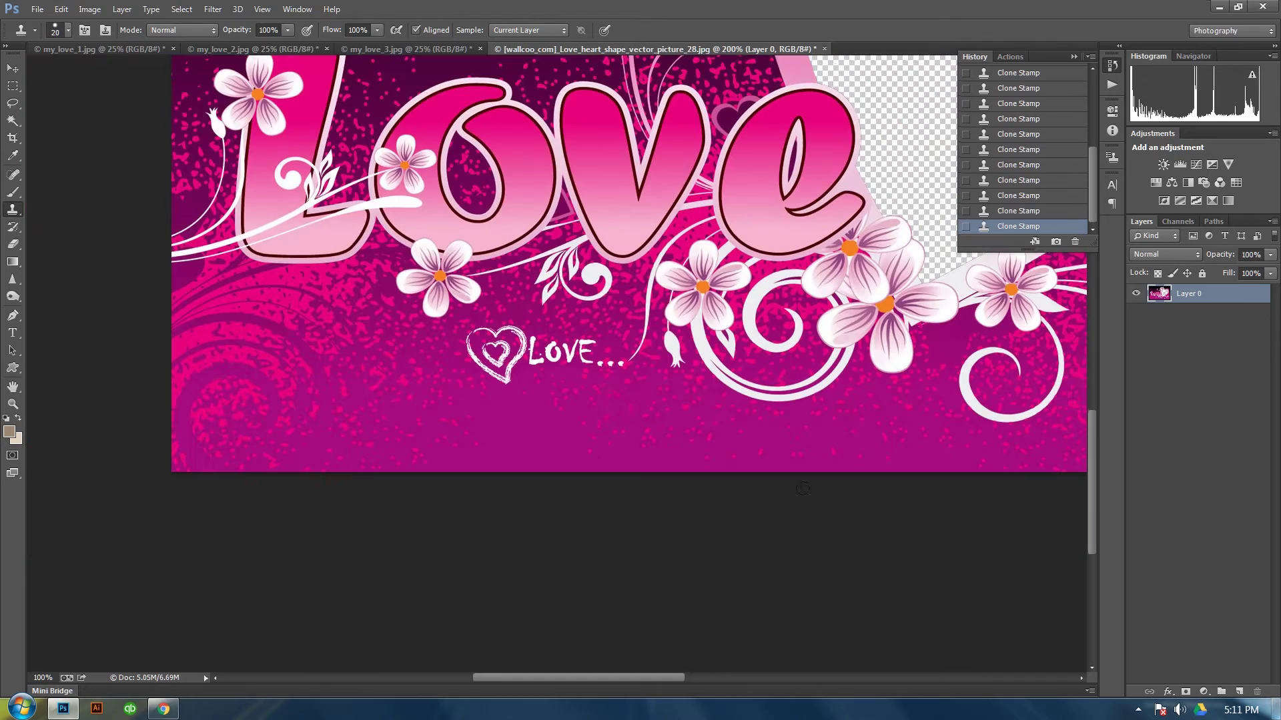
pyautogui.moveTo(831, 390); pyautogui.dragTo(641, 601)
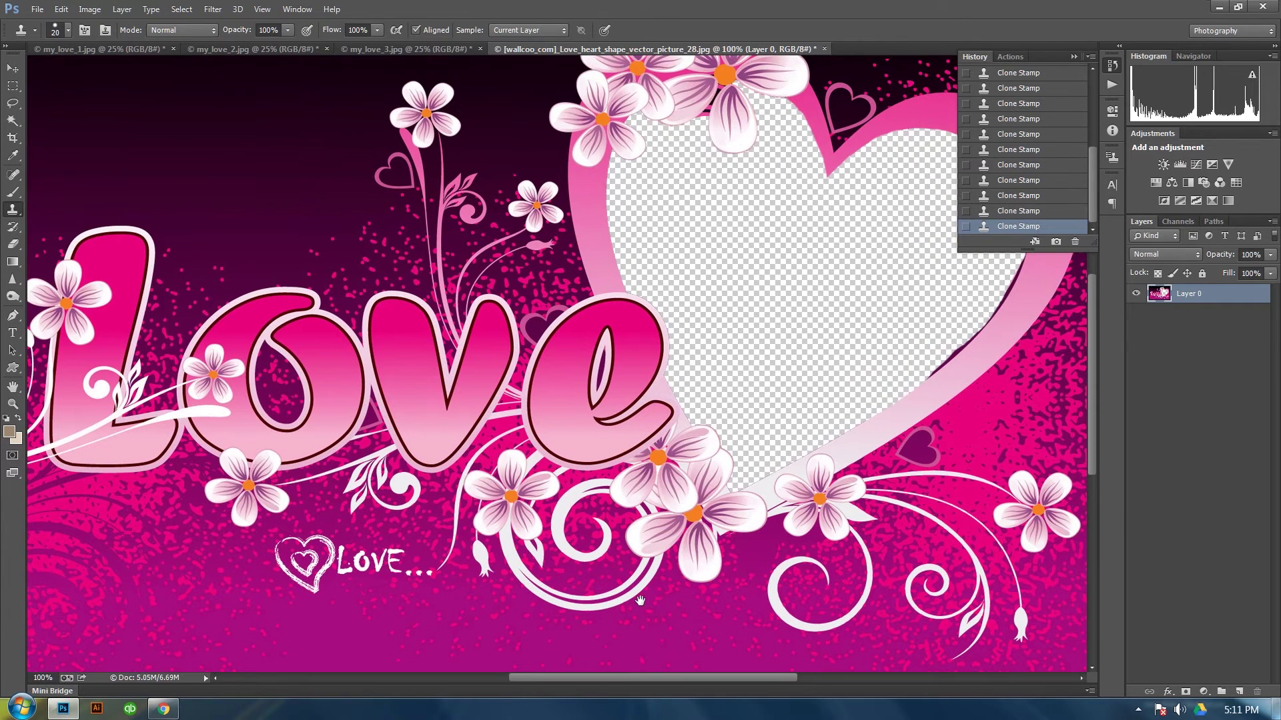
pyautogui.hotkey('ctrl', '-')
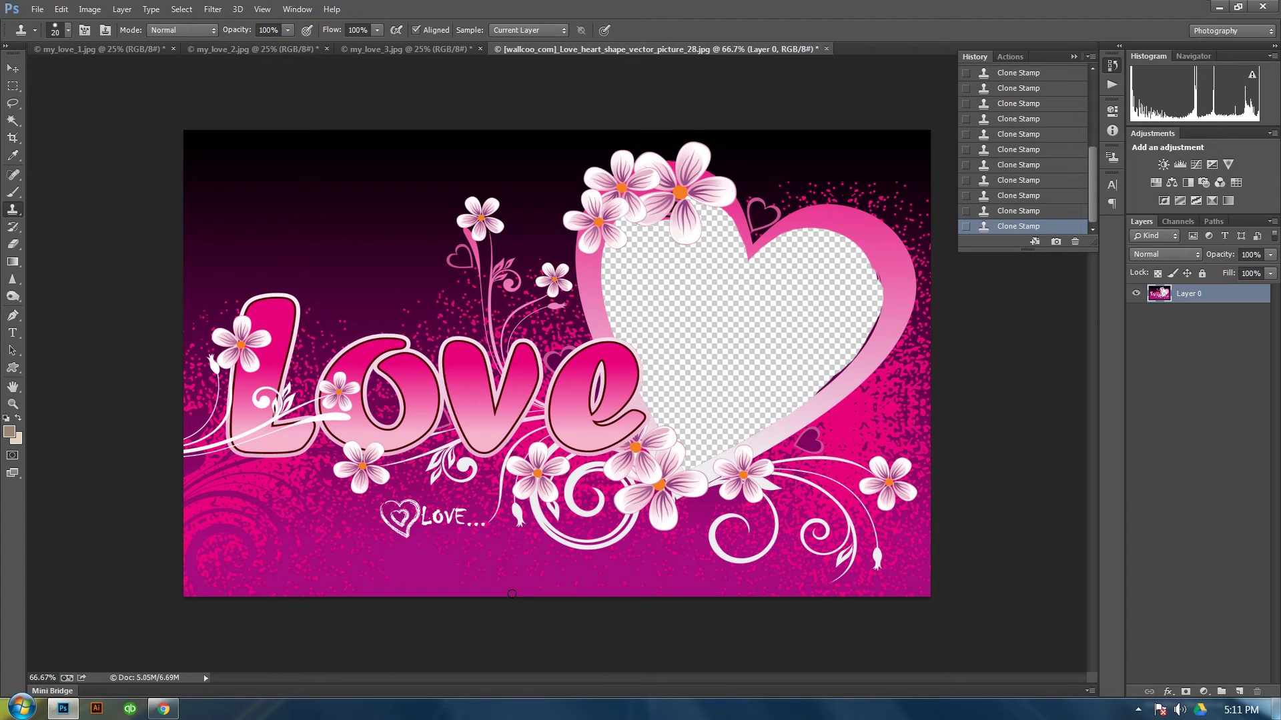
pyautogui.hotkey('ctrl', '+')
pyautogui.moveTo(427, 604); pyautogui.dragTo(636, 467)
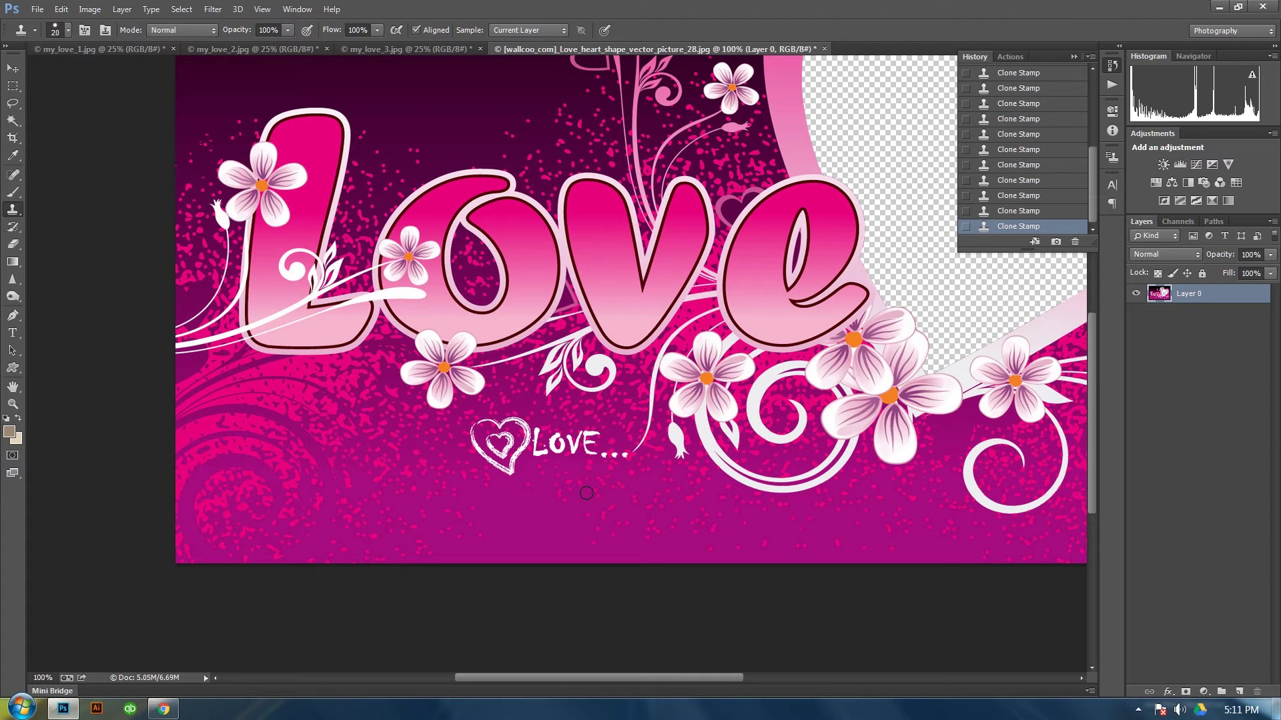
pyautogui.moveTo(917, 481); pyautogui.dragTo(833, 468)
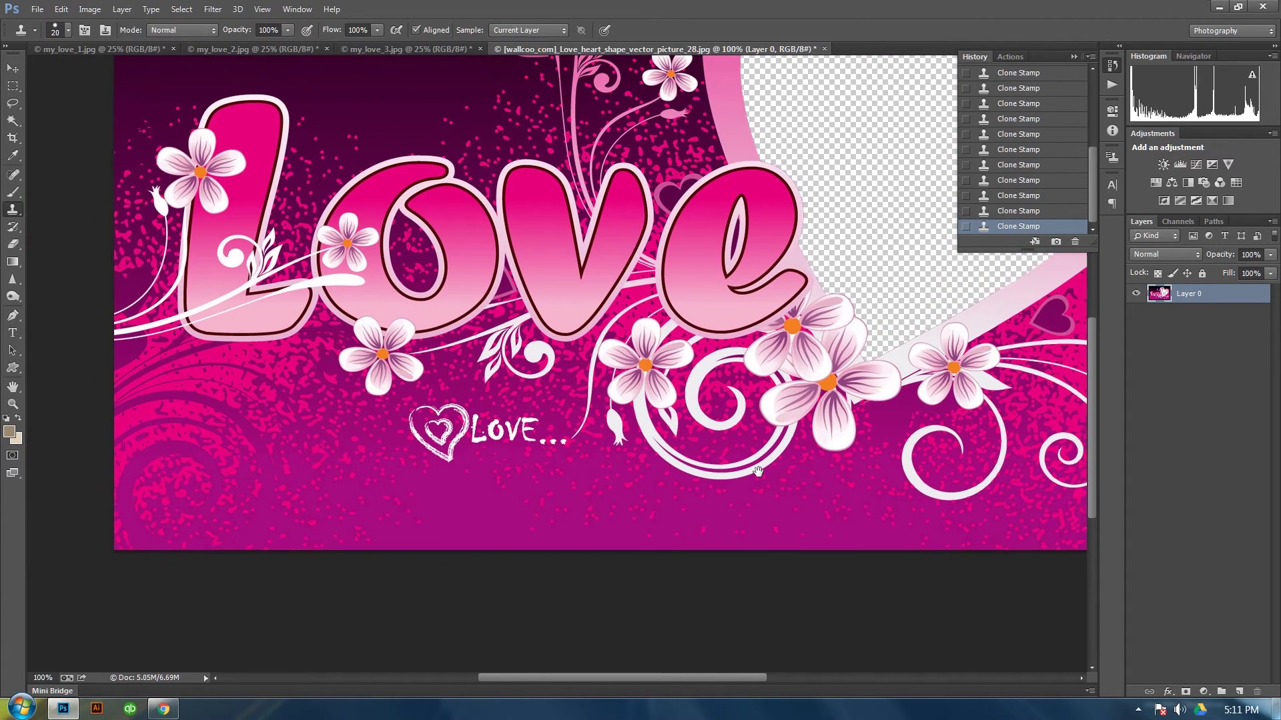
pyautogui.moveTo(811, 375); pyautogui.dragTo(531, 584)
pyautogui.hotkey('ctrl', '-')
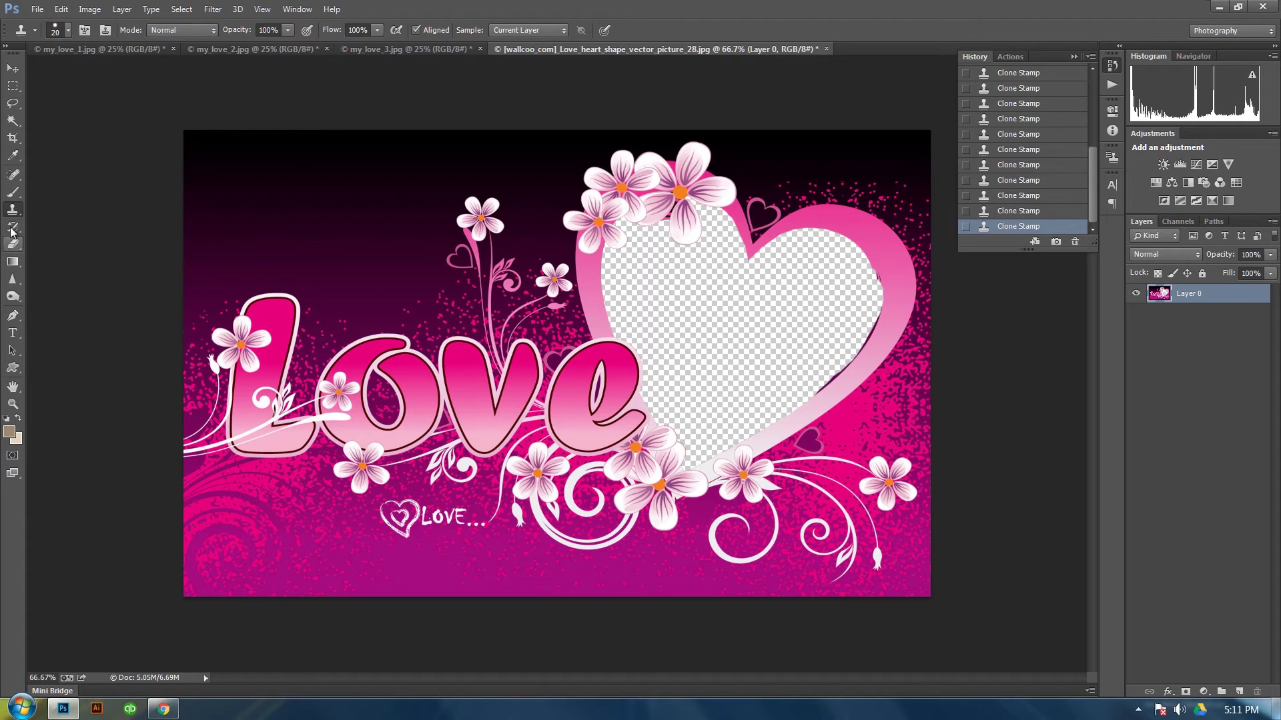
pyautogui.click(144, 48)
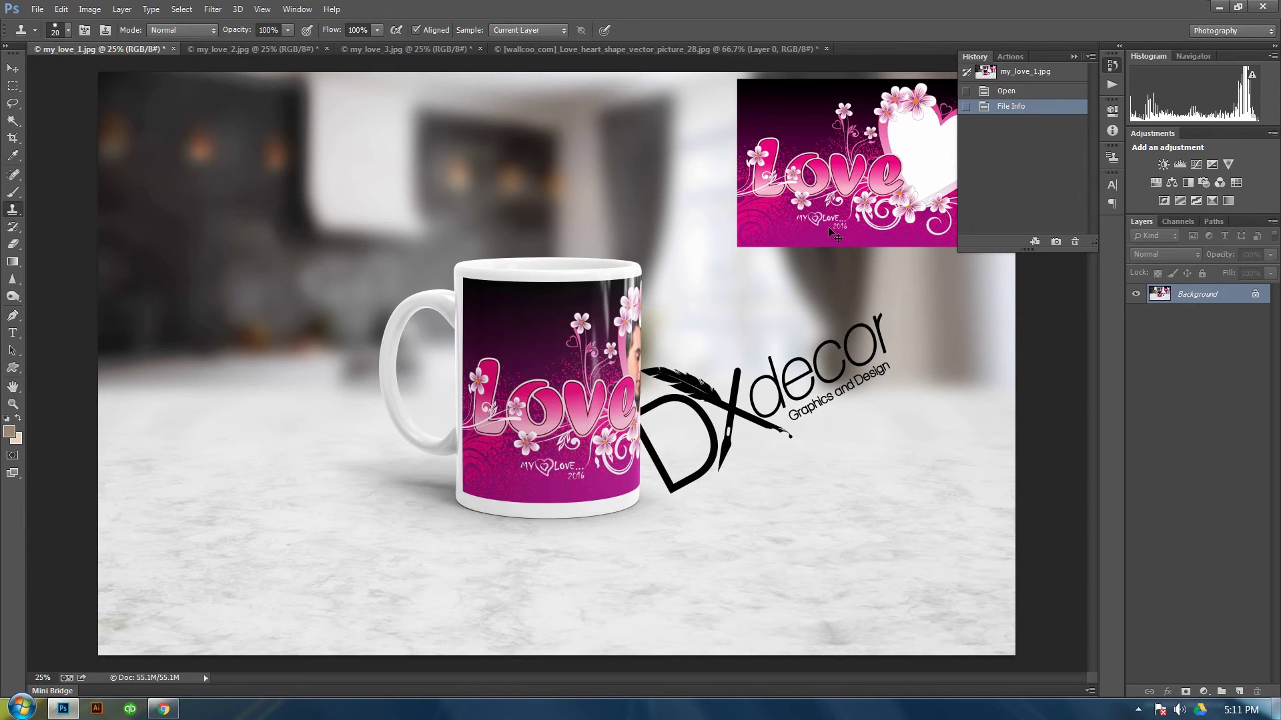
pyautogui.scroll(2, 831, 233)
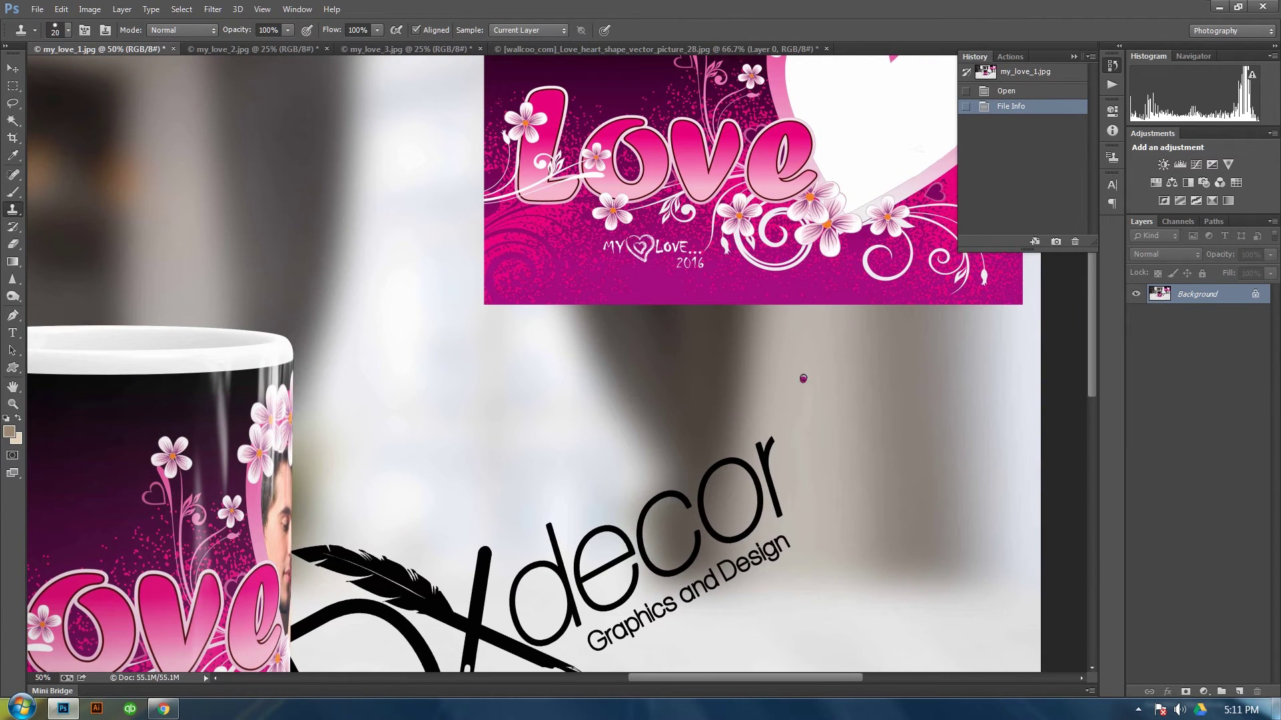
pyautogui.moveTo(803, 378); pyautogui.dragTo(640, 507)
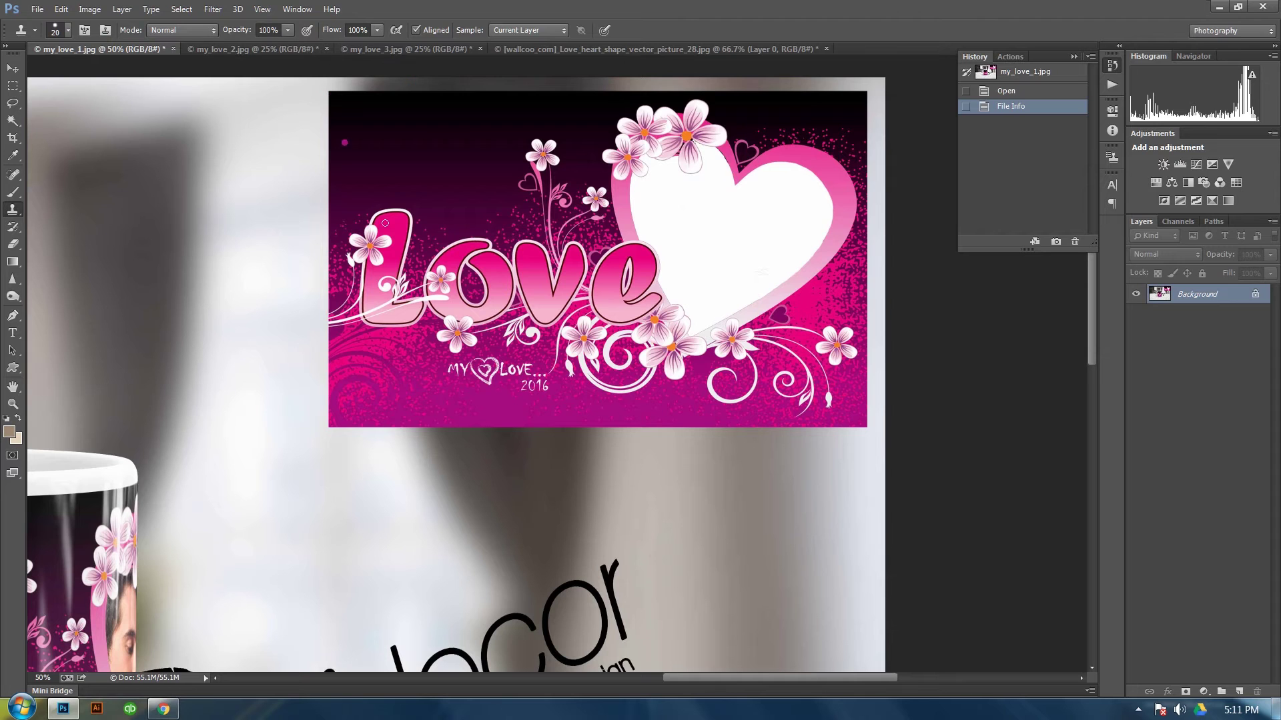
pyautogui.click(702, 49)
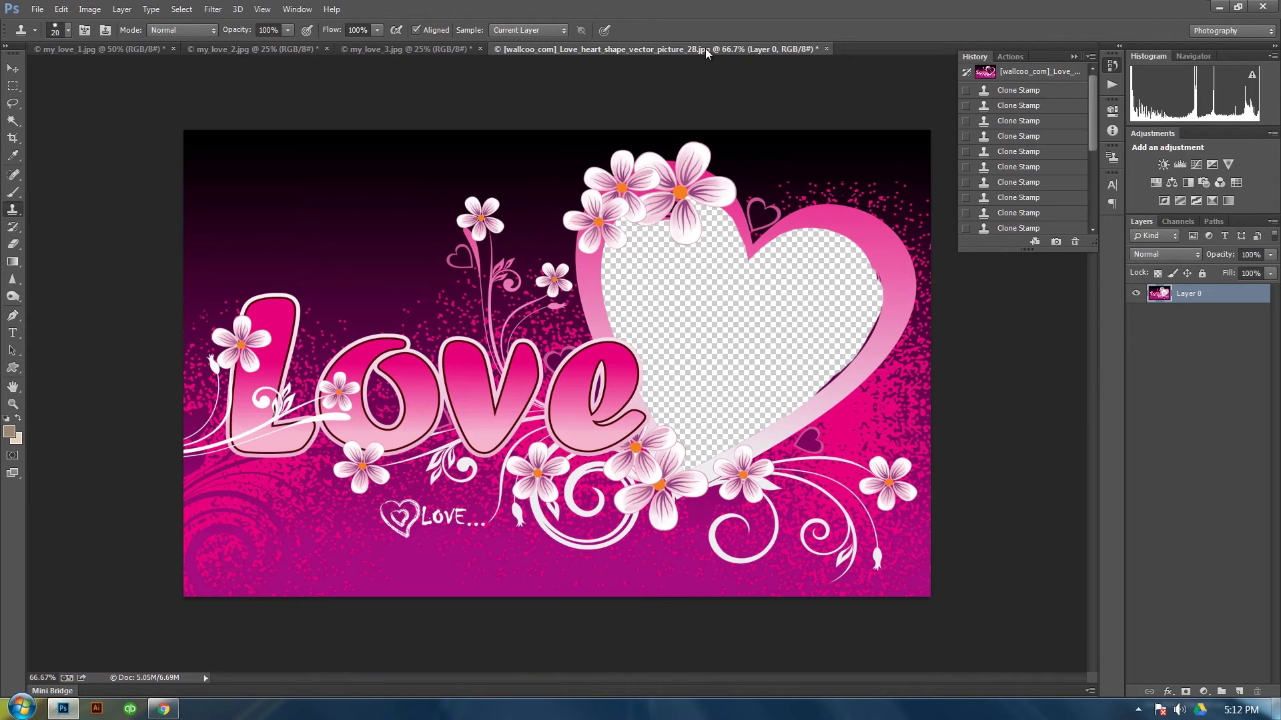
# Add Layer 1, fill it black with the Paint Bucket, and move it below Layer 0.
pyautogui.click(1239, 692)
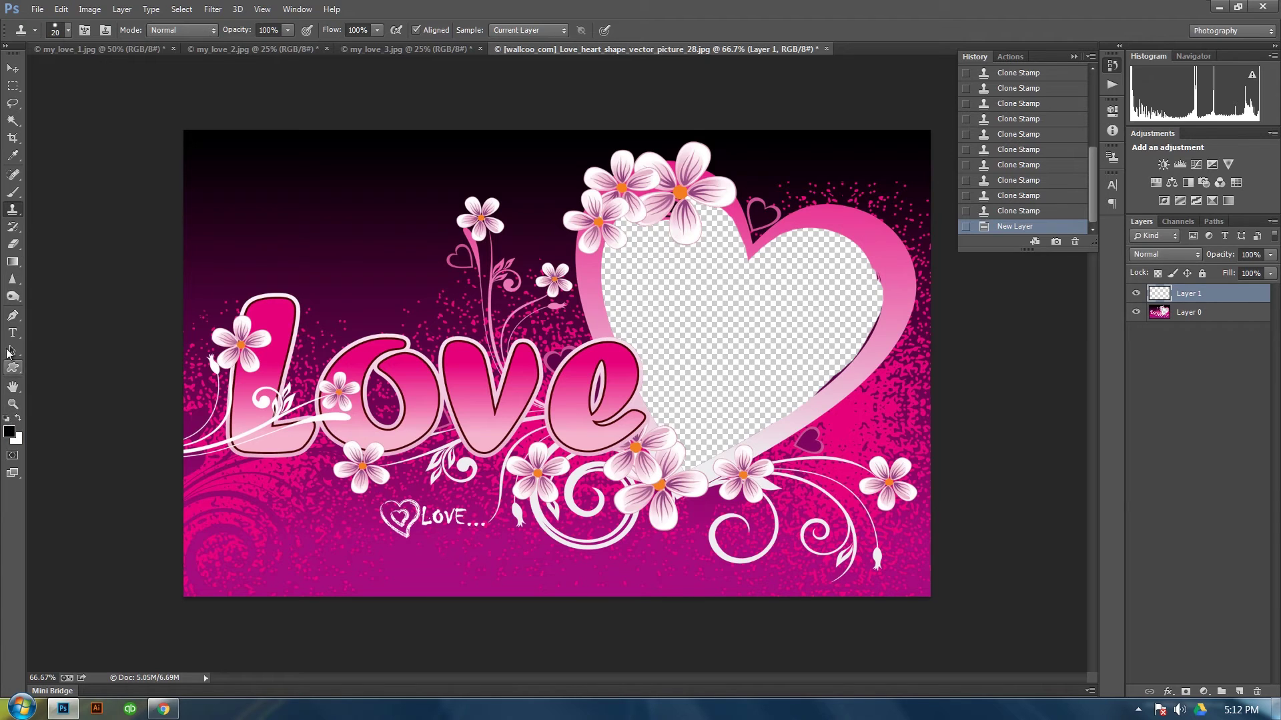
pyautogui.click(11, 260)
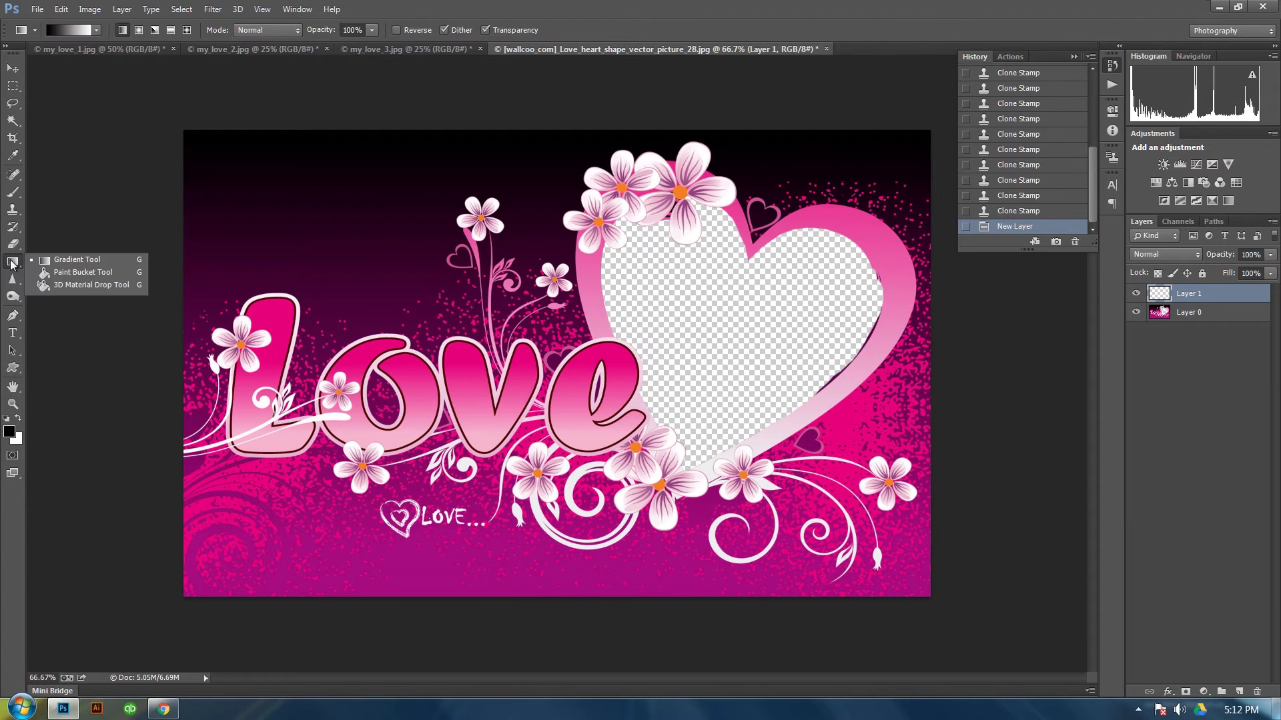
pyautogui.click(56, 272)
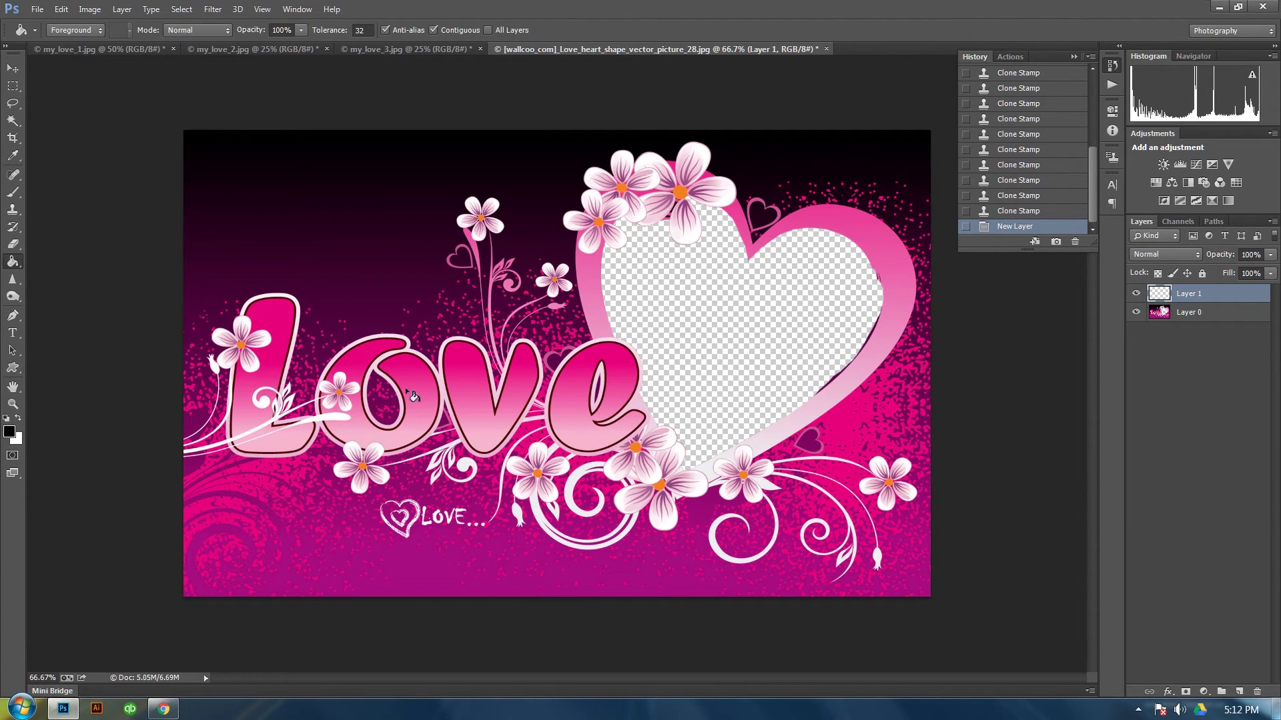
pyautogui.click(746, 391)
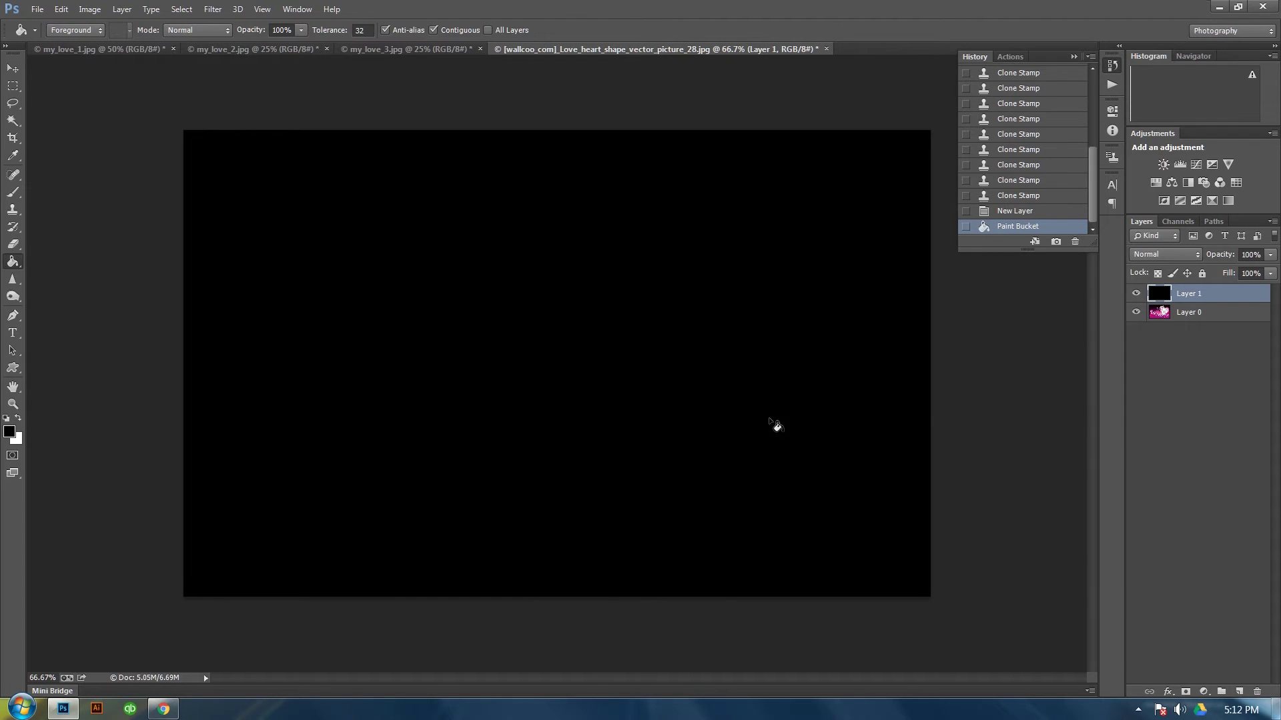
pyautogui.moveTo(1208, 295); pyautogui.dragTo(1204, 323)
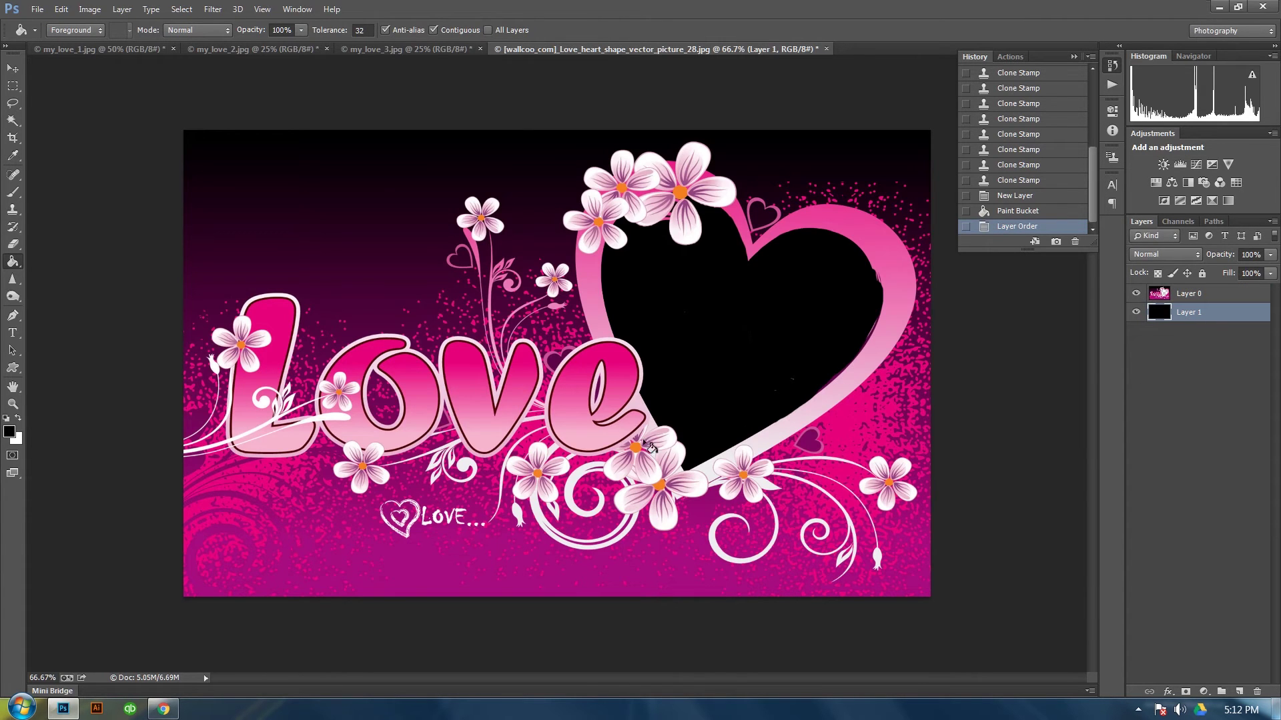
# Magic Wand-select the black heart opening on Layer 0, inspect it at 200%, and deselect.
pyautogui.click(13, 120)
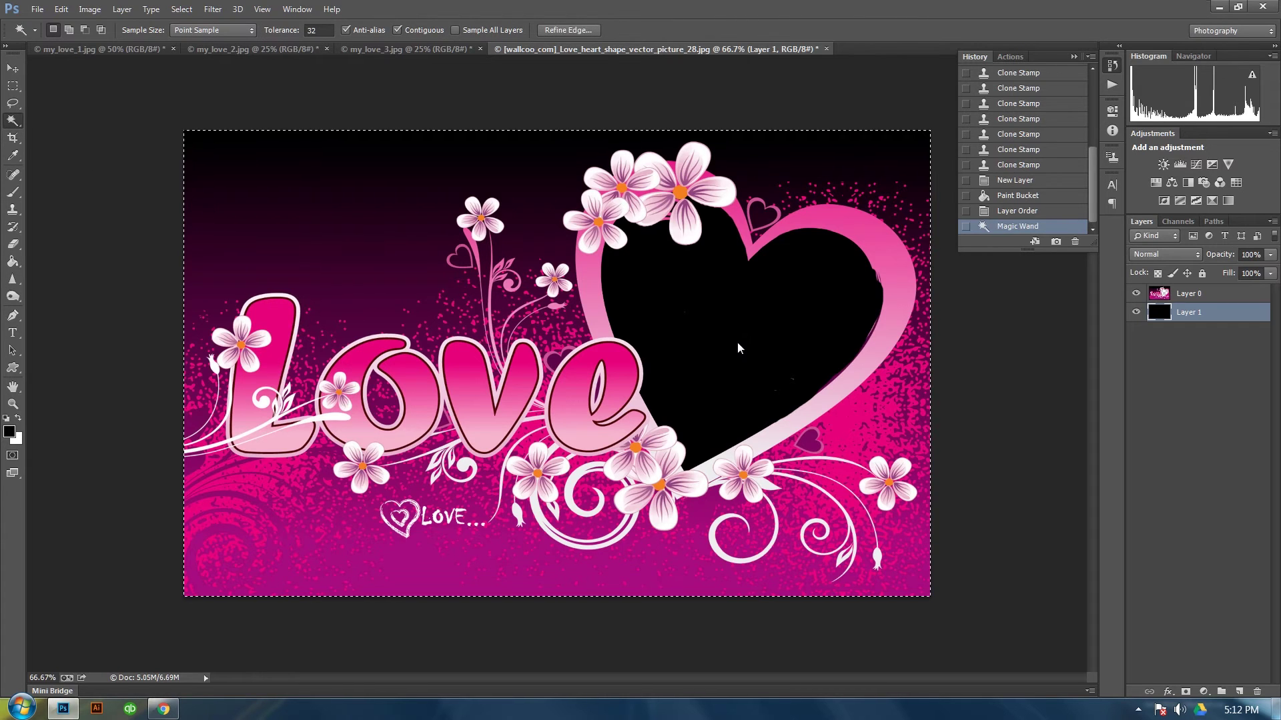
pyautogui.click(1181, 298)
pyautogui.click(738, 283)
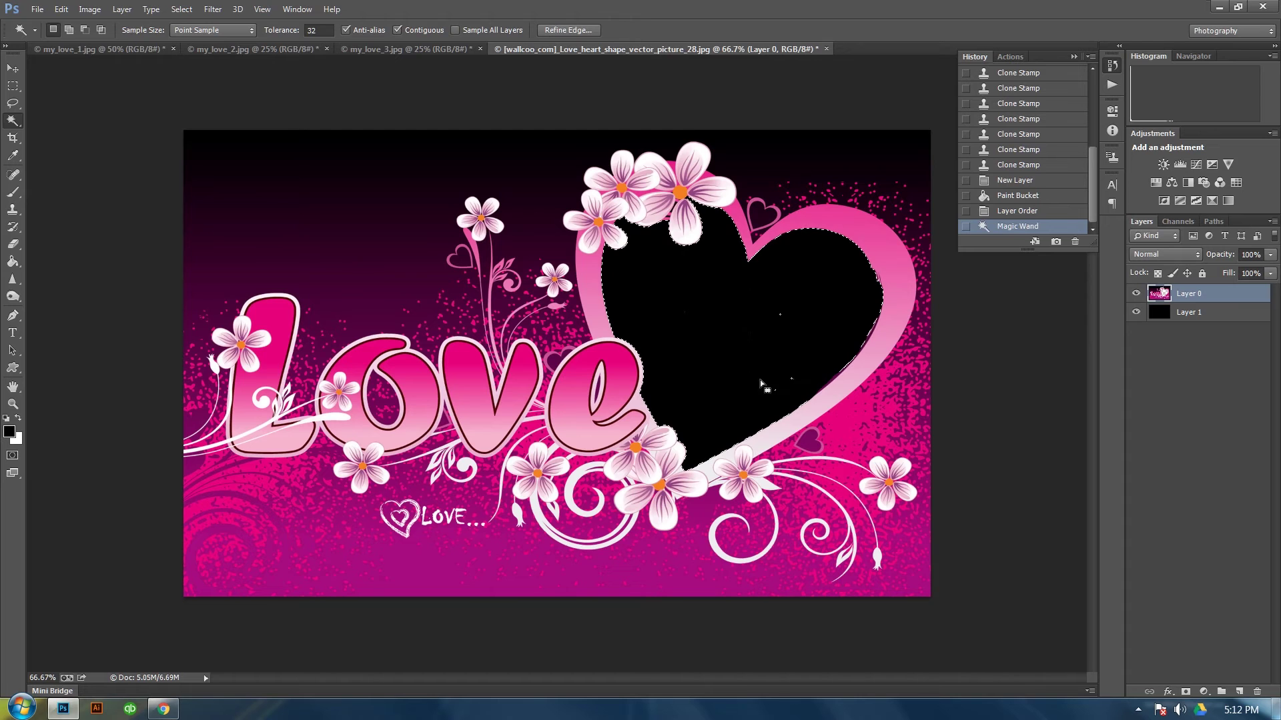
pyautogui.hotkey('ctrl', '+')
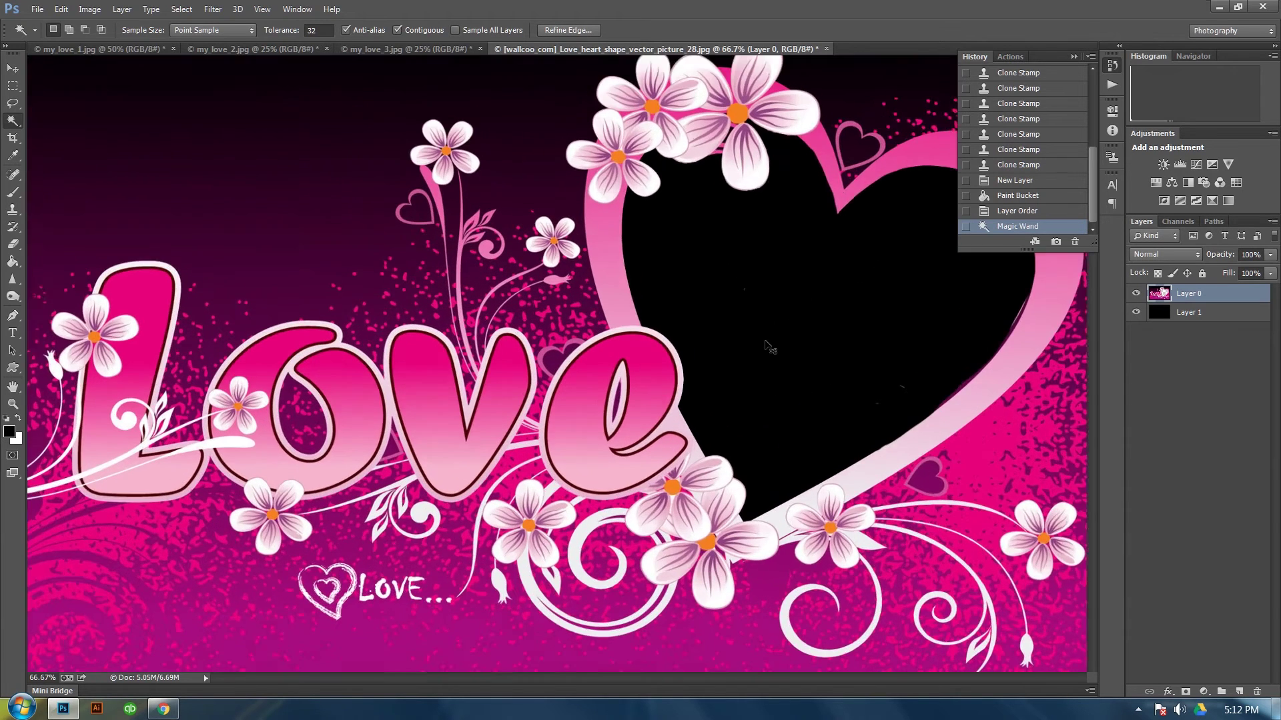
pyautogui.hotkey('ctrl', '+')
pyautogui.hotkey('ctrl', '+')
pyautogui.moveTo(867, 347); pyautogui.dragTo(379, 407)
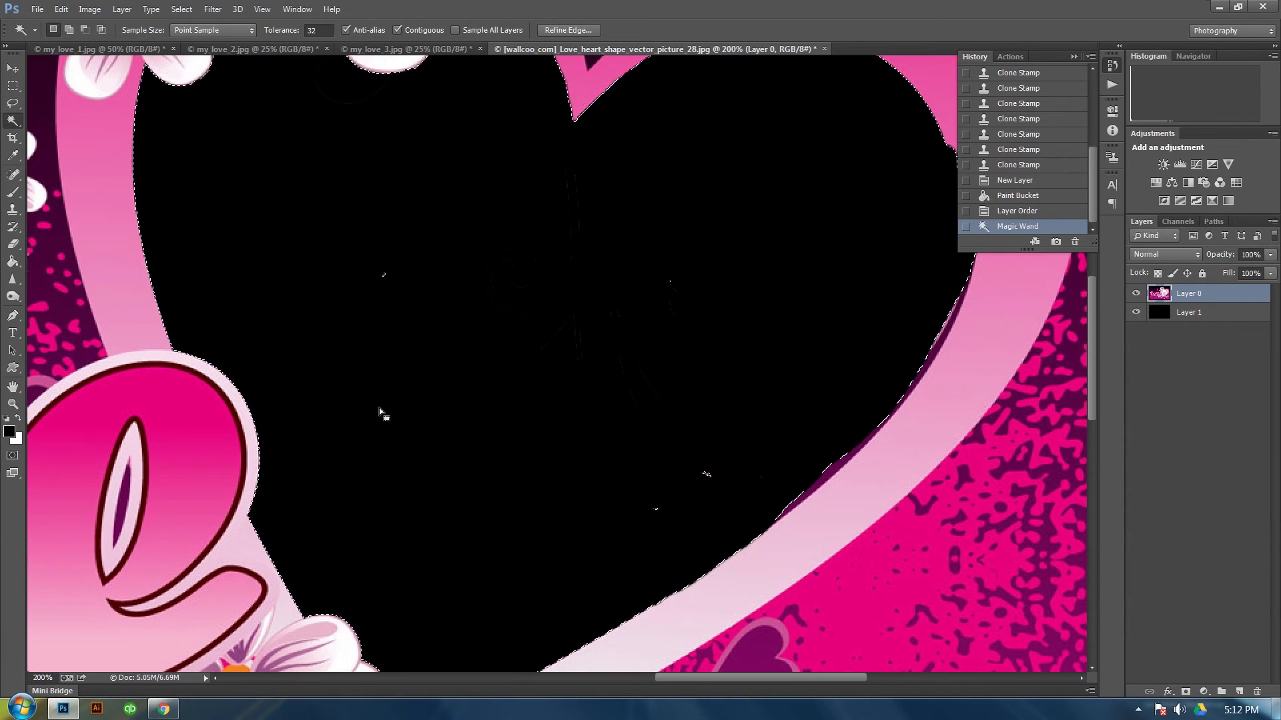
pyautogui.hotkey('ctrl', 'd')
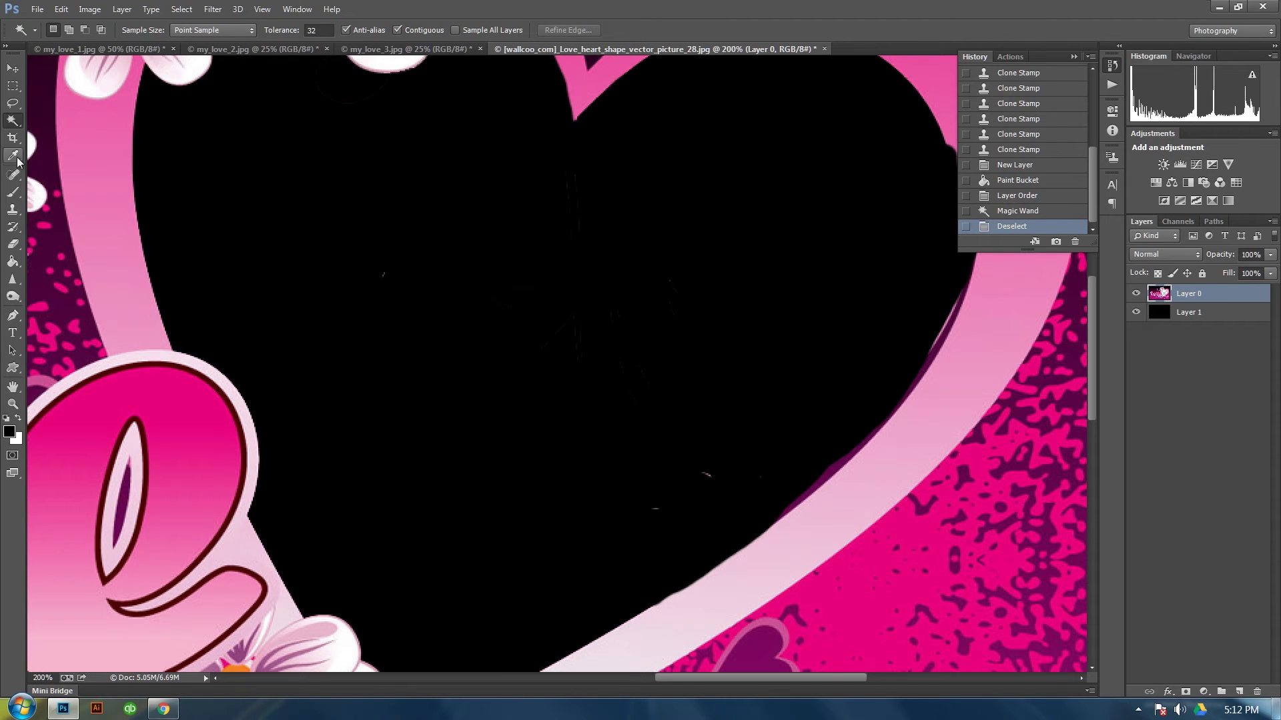
# Erase leftover specks inside the heart opening and zoom back out.
pyautogui.click(14, 245)
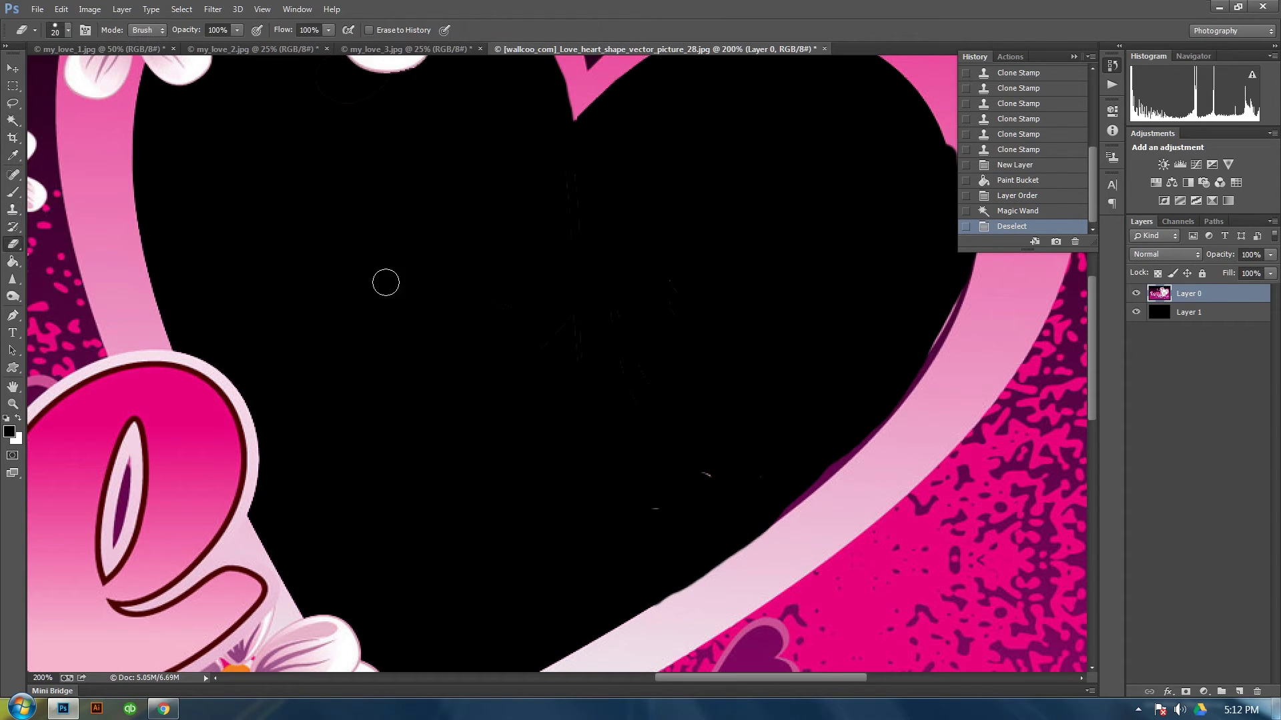
pyautogui.moveTo(386, 282)
pyautogui.mouseDown()
pyautogui.moveTo(583, 424)
pyautogui.moveTo(612, 257)
pyautogui.moveTo(675, 287)
pyautogui.moveTo(532, 263)
pyautogui.moveTo(622, 360)
pyautogui.moveTo(801, 354)
pyautogui.moveTo(823, 226)
pyautogui.moveTo(492, 217)
pyautogui.moveTo(575, 320)
pyautogui.mouseUp()
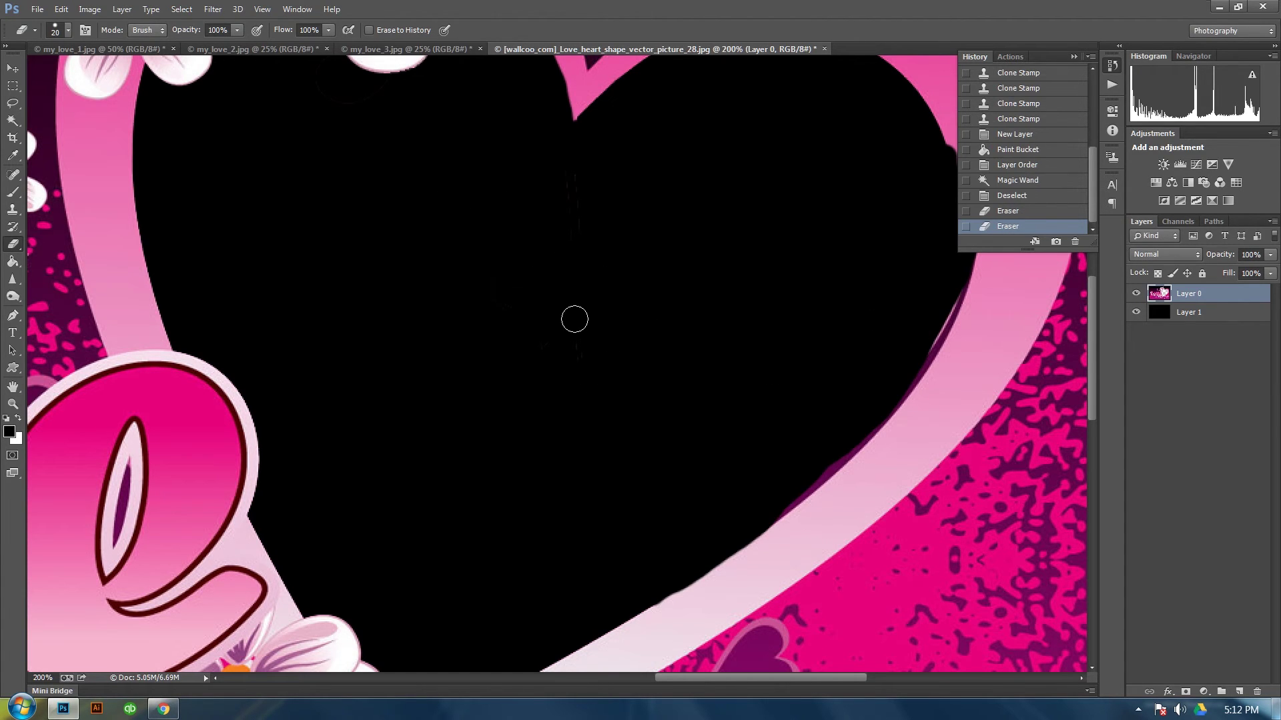
pyautogui.hotkey('ctrl', '-')
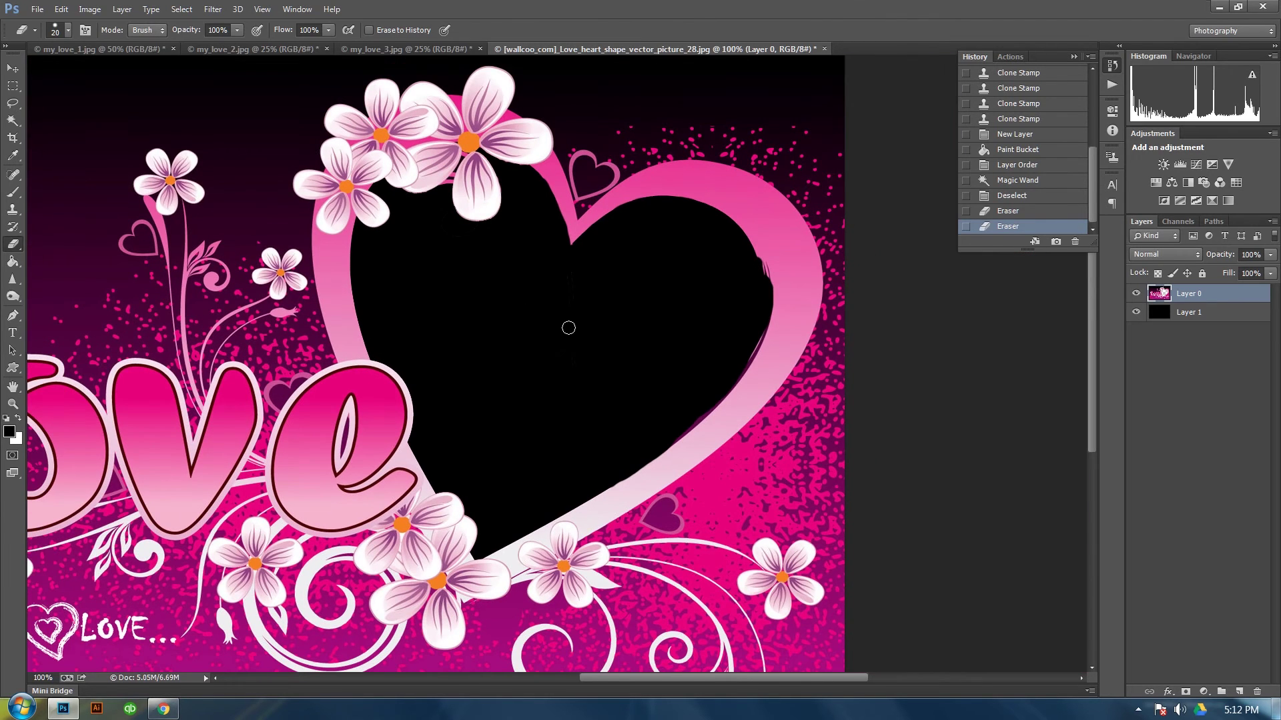
pyautogui.click(1186, 314)
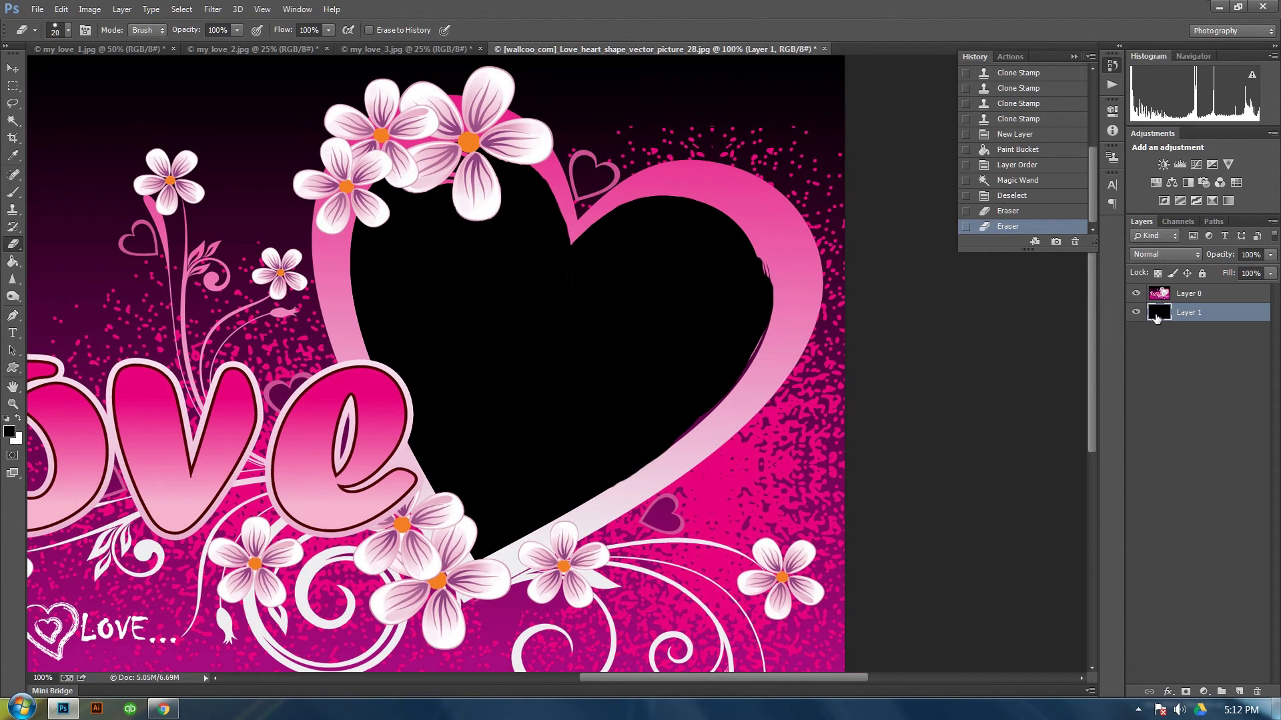
pyautogui.click(1199, 295)
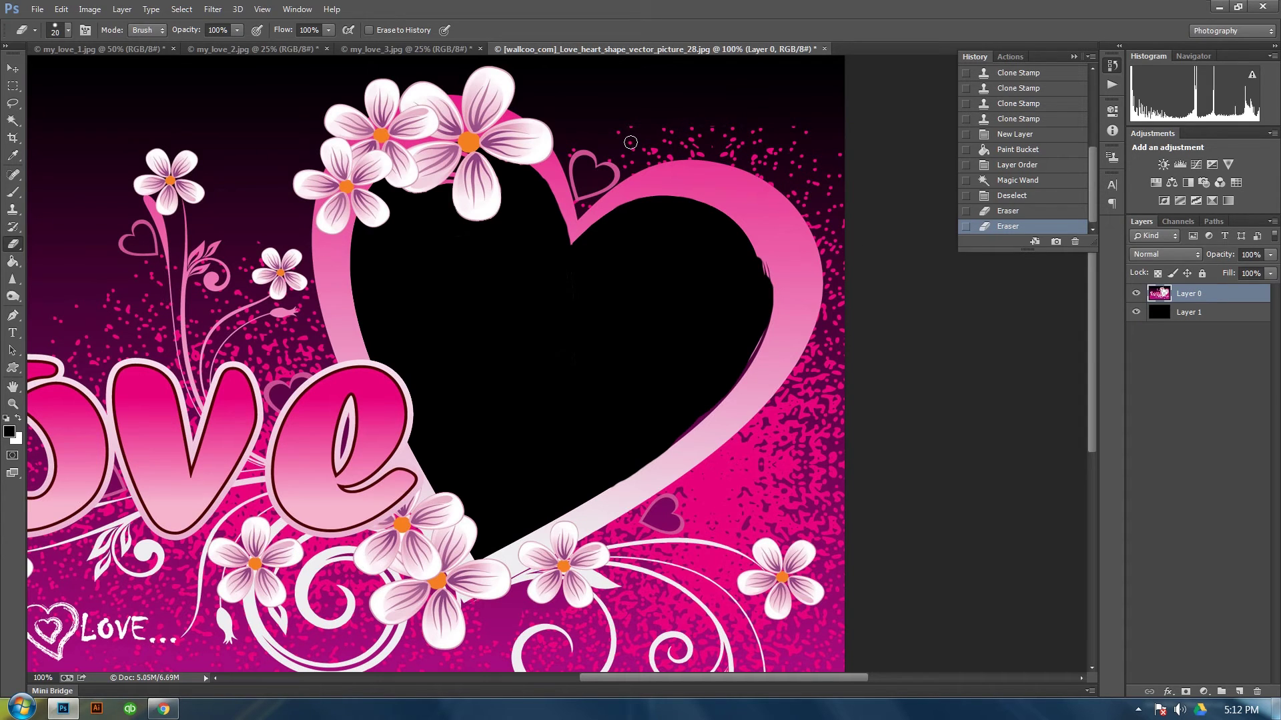
# Rename the artwork layer Layer 0 to 'heart'.
pyautogui.doubleClick(1190, 297)
pyautogui.write('heart')
pyautogui.click(1195, 354)
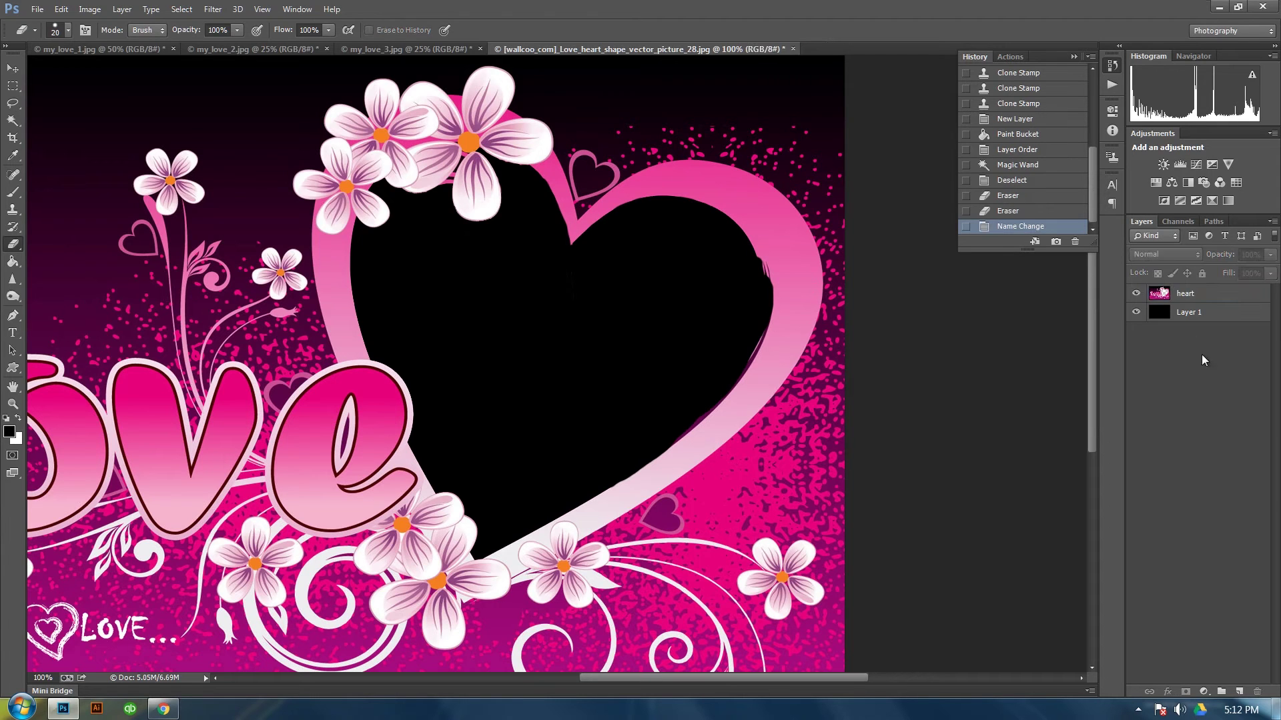
pyautogui.click(1232, 296)
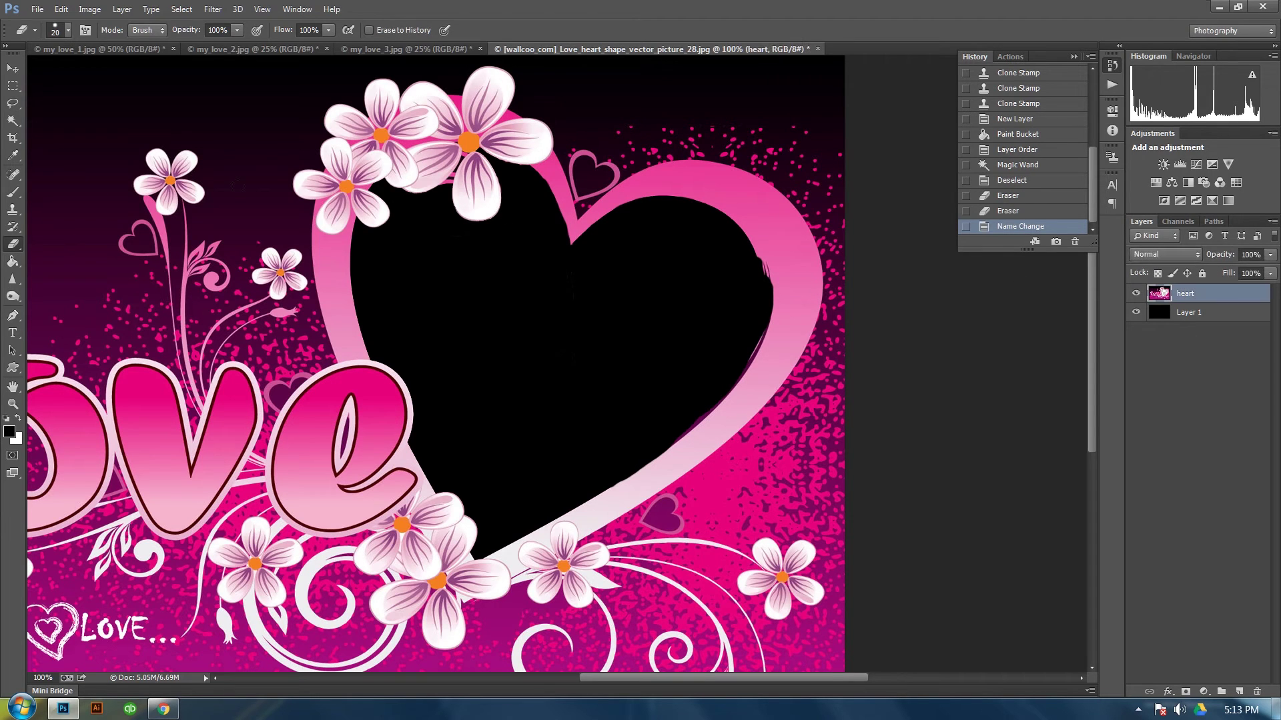
# Copy the black heart opening onto its own Layer 2 above the heart artwork.
pyautogui.click(12, 120)
pyautogui.click(519, 387)
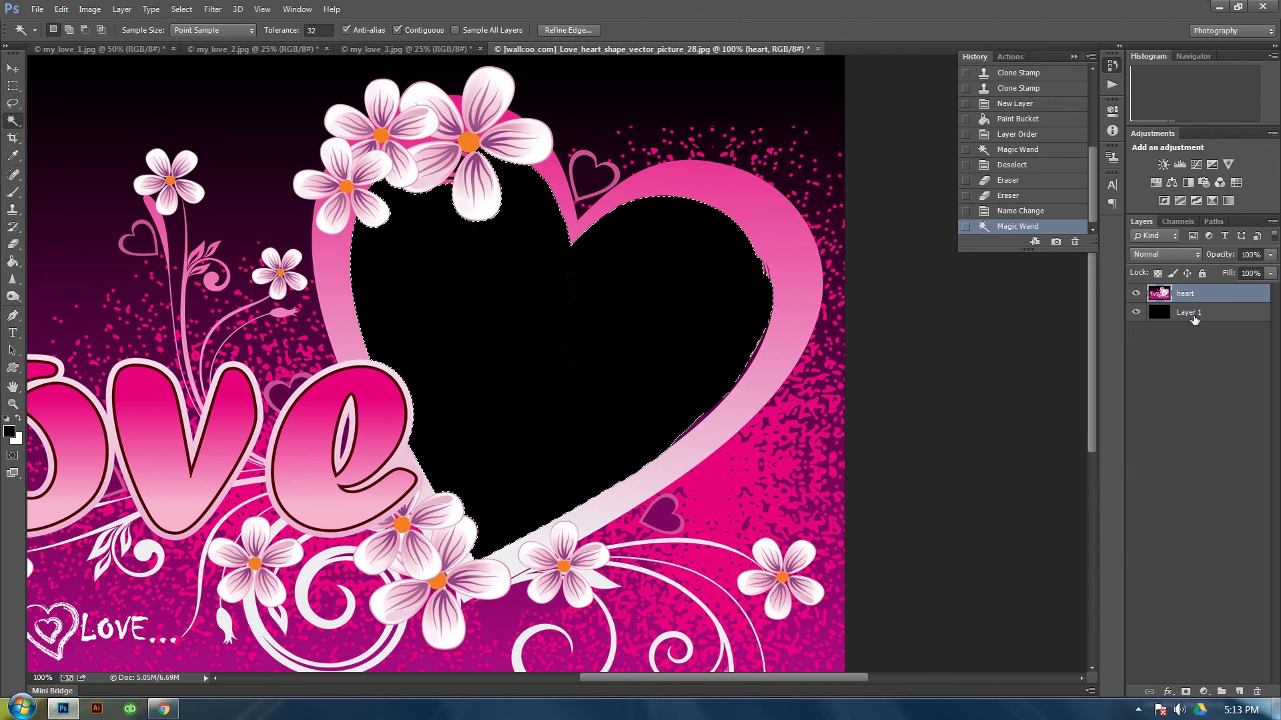
pyautogui.click(1174, 319)
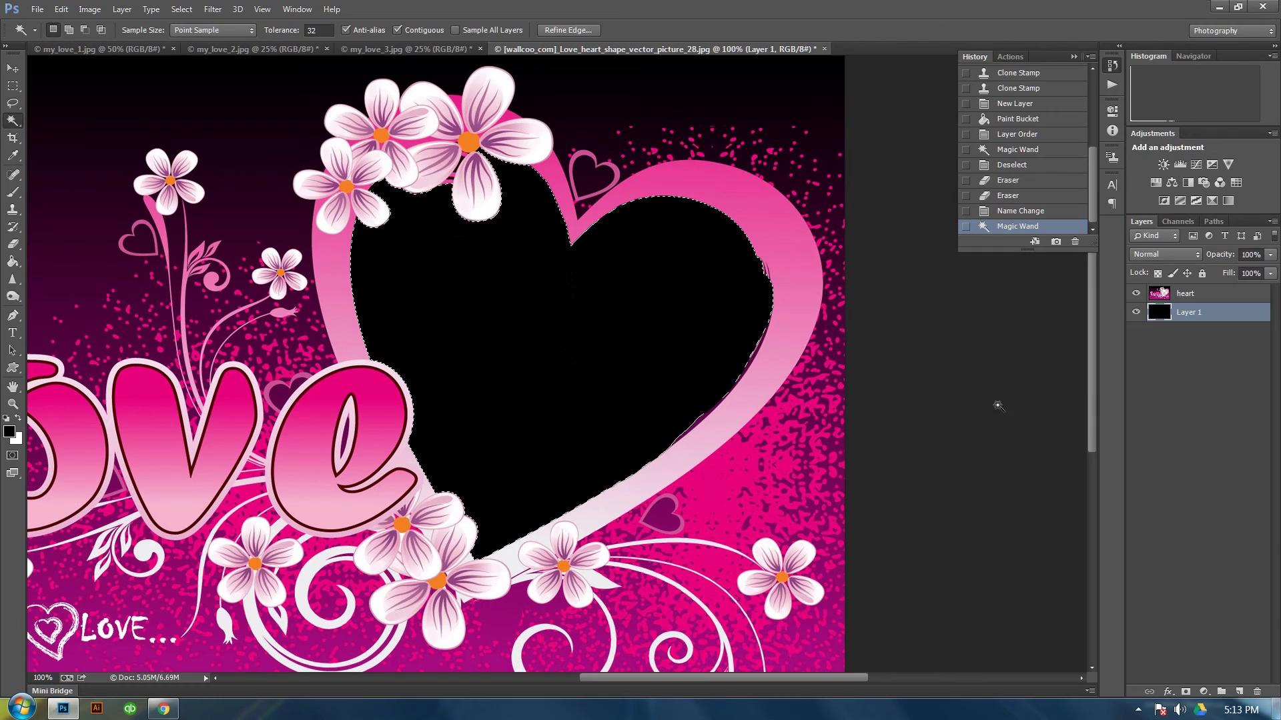
pyautogui.hotkey('ctrl', 'v')
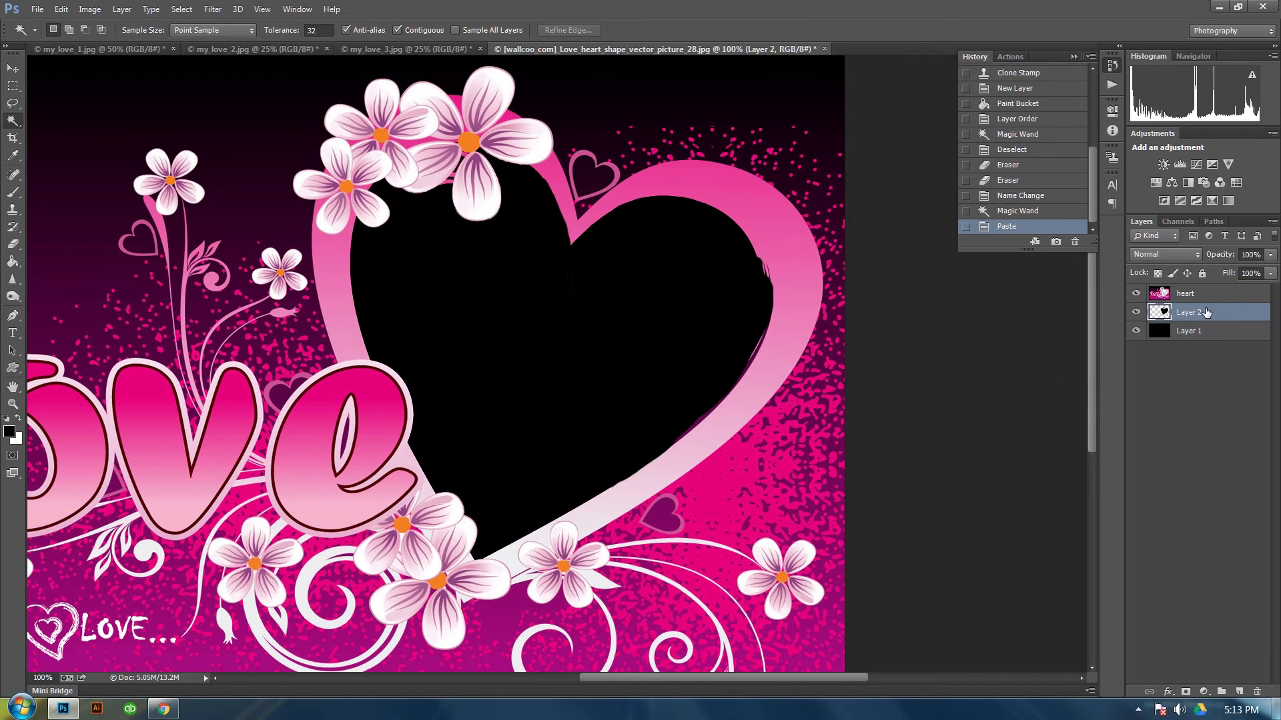
pyautogui.moveTo(1206, 312); pyautogui.dragTo(1209, 293)
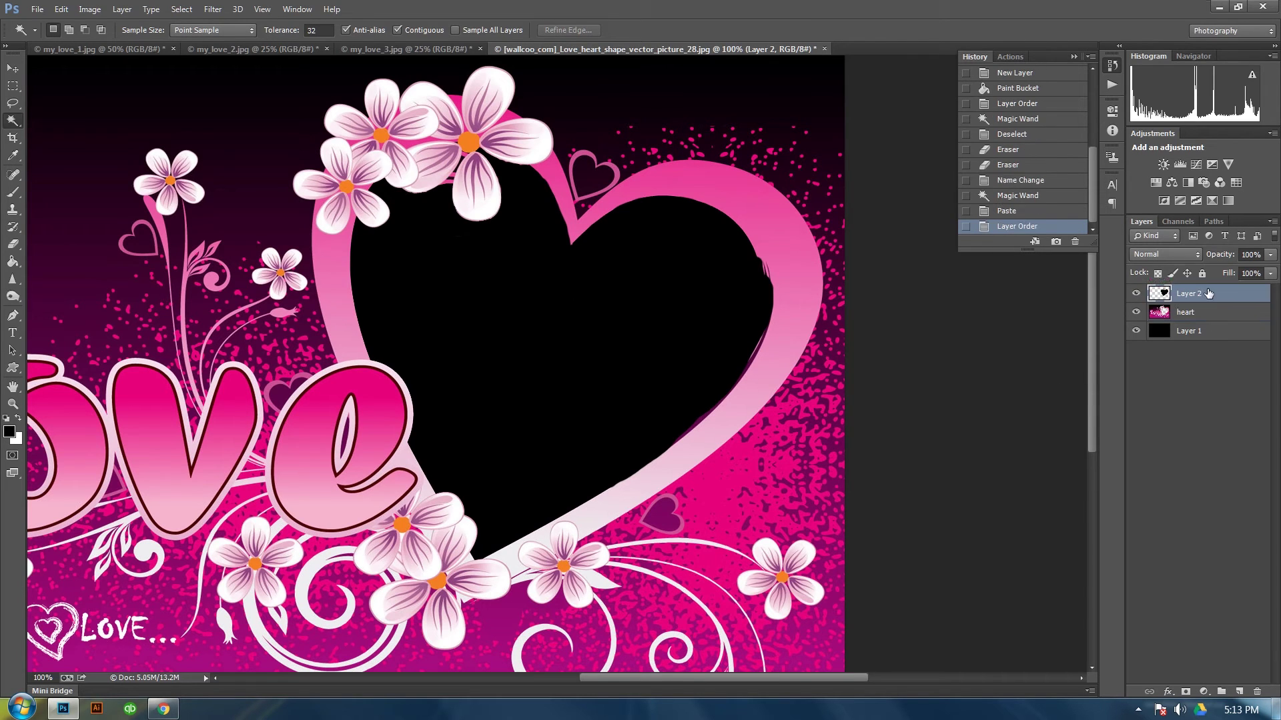
# Hide Layer 1's solid black fill.
pyautogui.click(1201, 333)
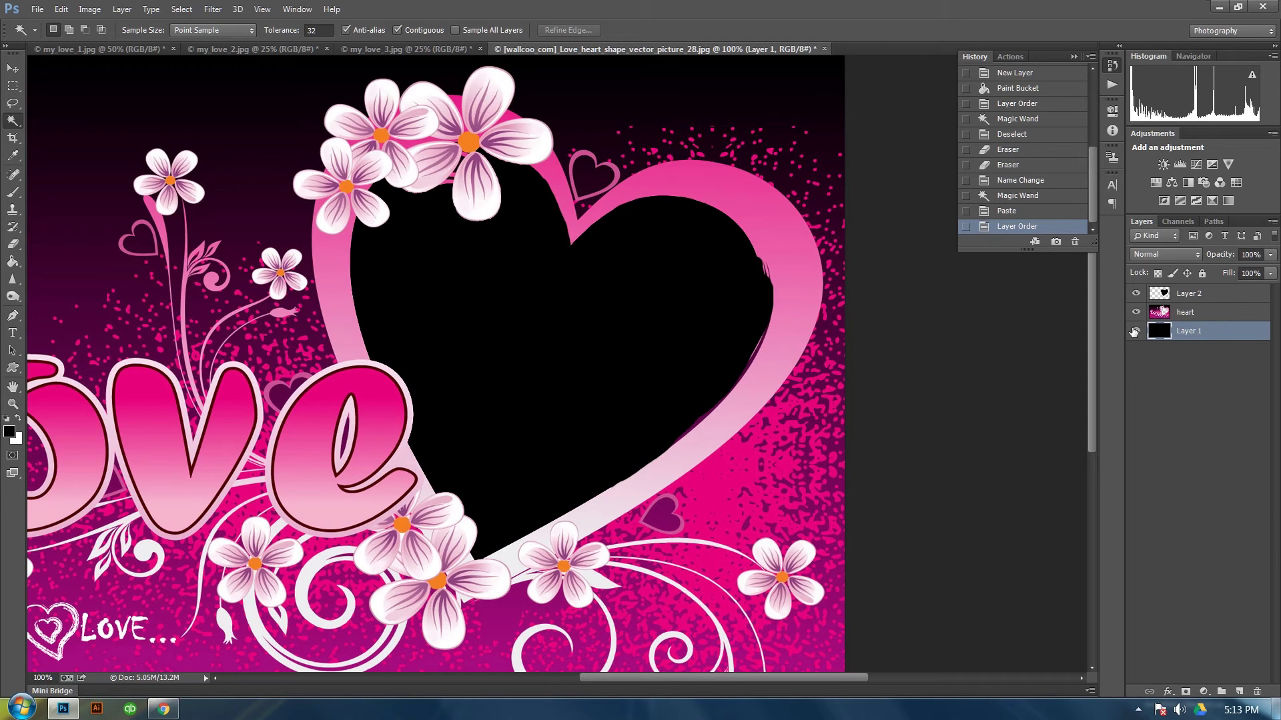
pyautogui.click(1135, 331)
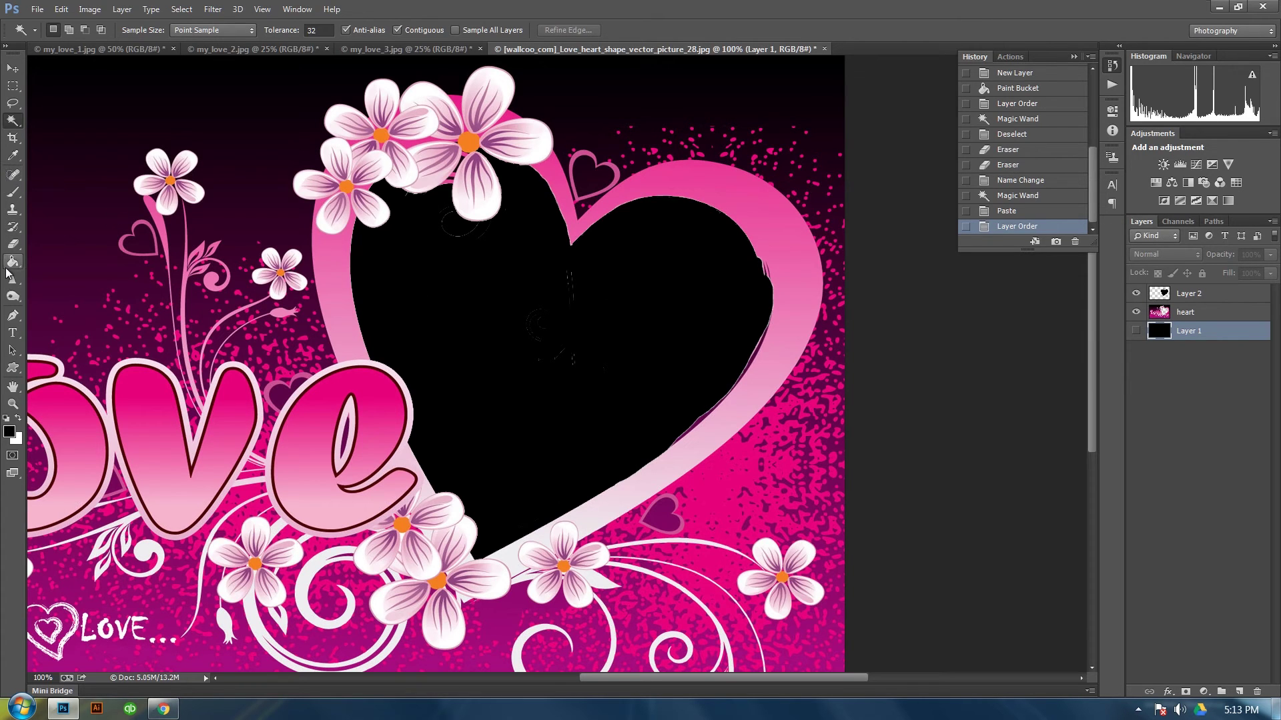
pyautogui.click(13, 192)
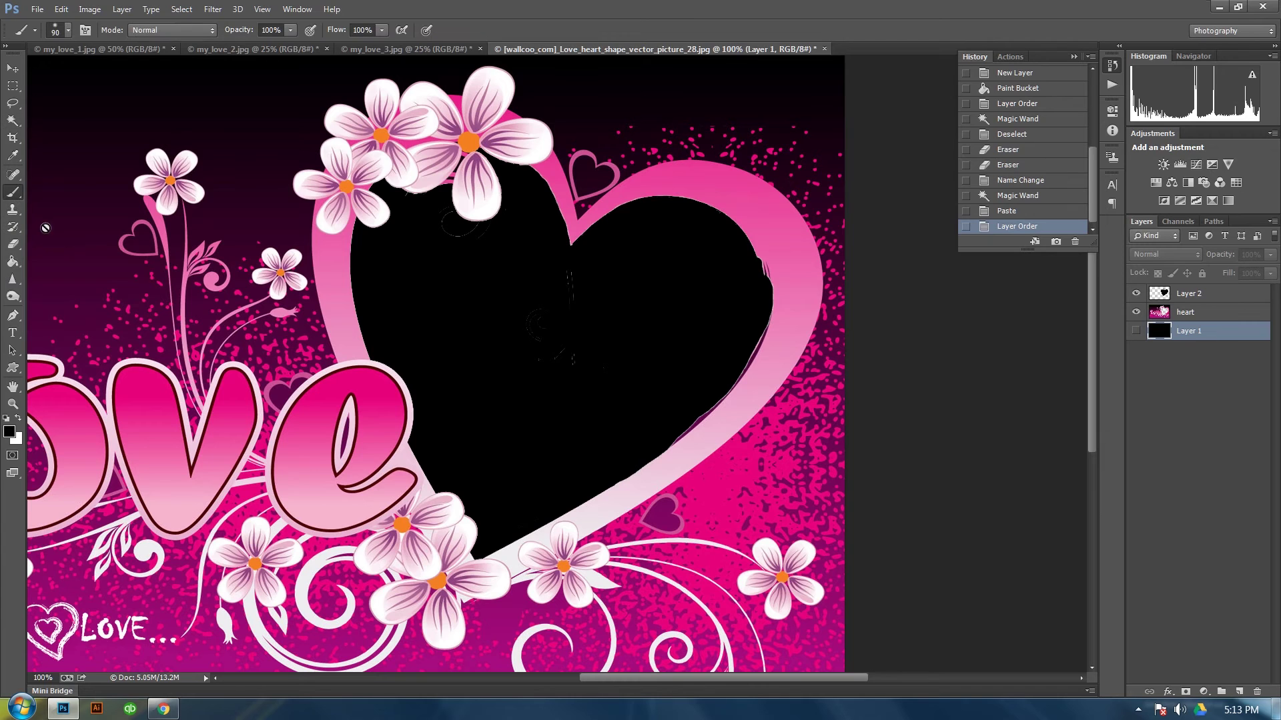
# Paint the stray marks inside the heart black on Layer 2, then bring the browser forward.
pyautogui.click(1188, 294)
pyautogui.moveTo(652, 292); pyautogui.dragTo(572, 283)
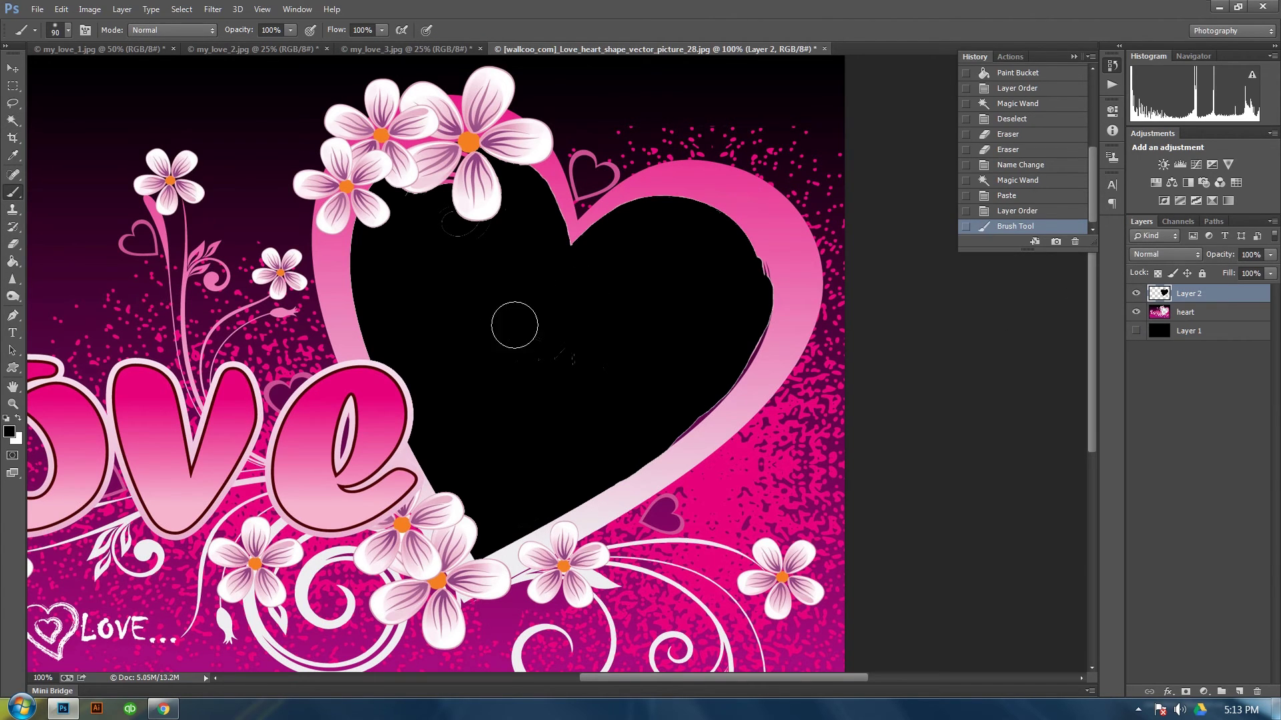
pyautogui.moveTo(514, 325)
pyautogui.mouseDown()
pyautogui.moveTo(580, 340)
pyautogui.moveTo(597, 366)
pyautogui.moveTo(571, 412)
pyautogui.moveTo(589, 425)
pyautogui.moveTo(665, 329)
pyautogui.moveTo(615, 360)
pyautogui.moveTo(574, 422)
pyautogui.moveTo(471, 259)
pyautogui.moveTo(491, 243)
pyautogui.moveTo(467, 249)
pyautogui.moveTo(427, 221)
pyautogui.mouseUp()
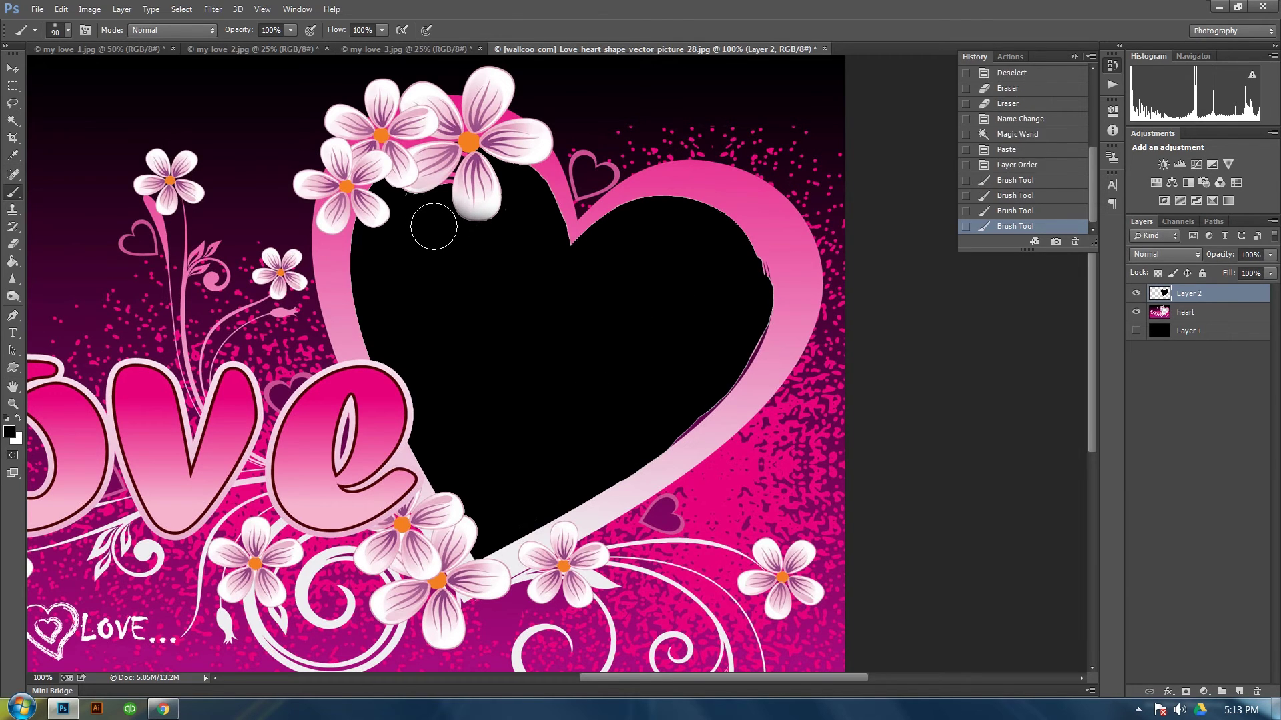
pyautogui.click(616, 409)
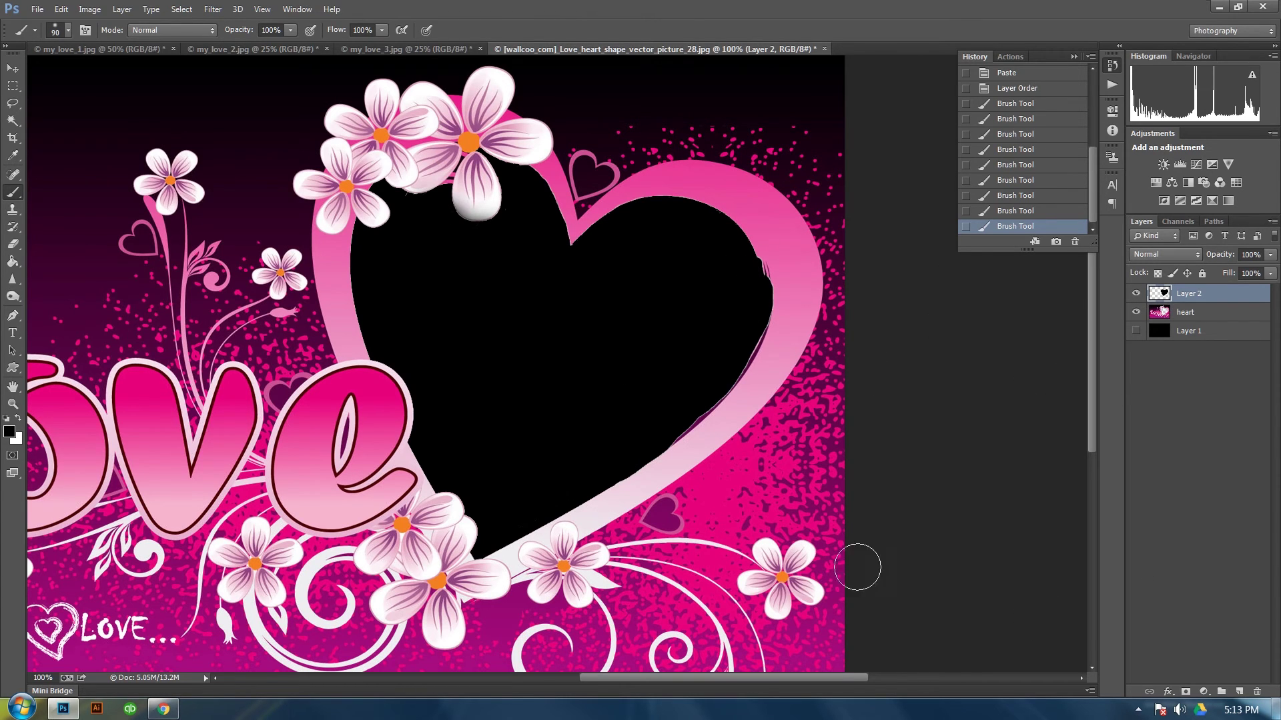
pyautogui.click(161, 709)
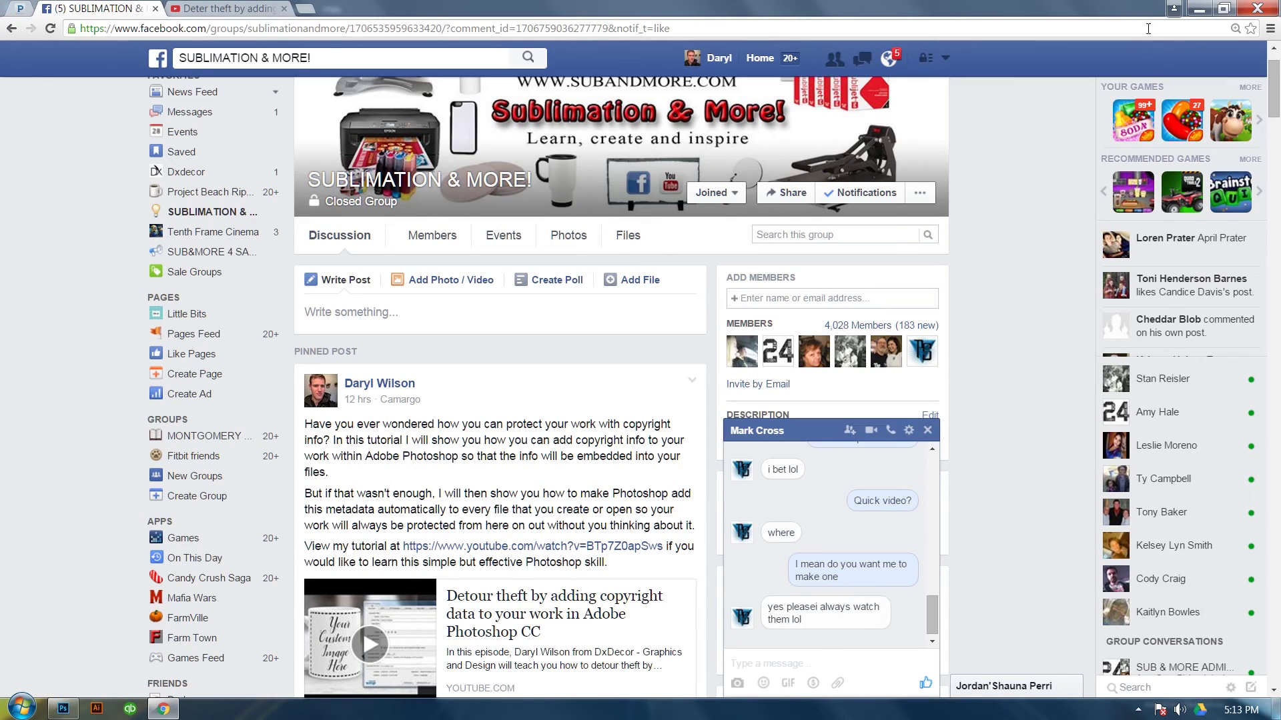
# Drag the Valentines-Day-Couple photo from the desktop into the heart document and place it.
pyautogui.click(1199, 8)
pyautogui.click(1219, 7)
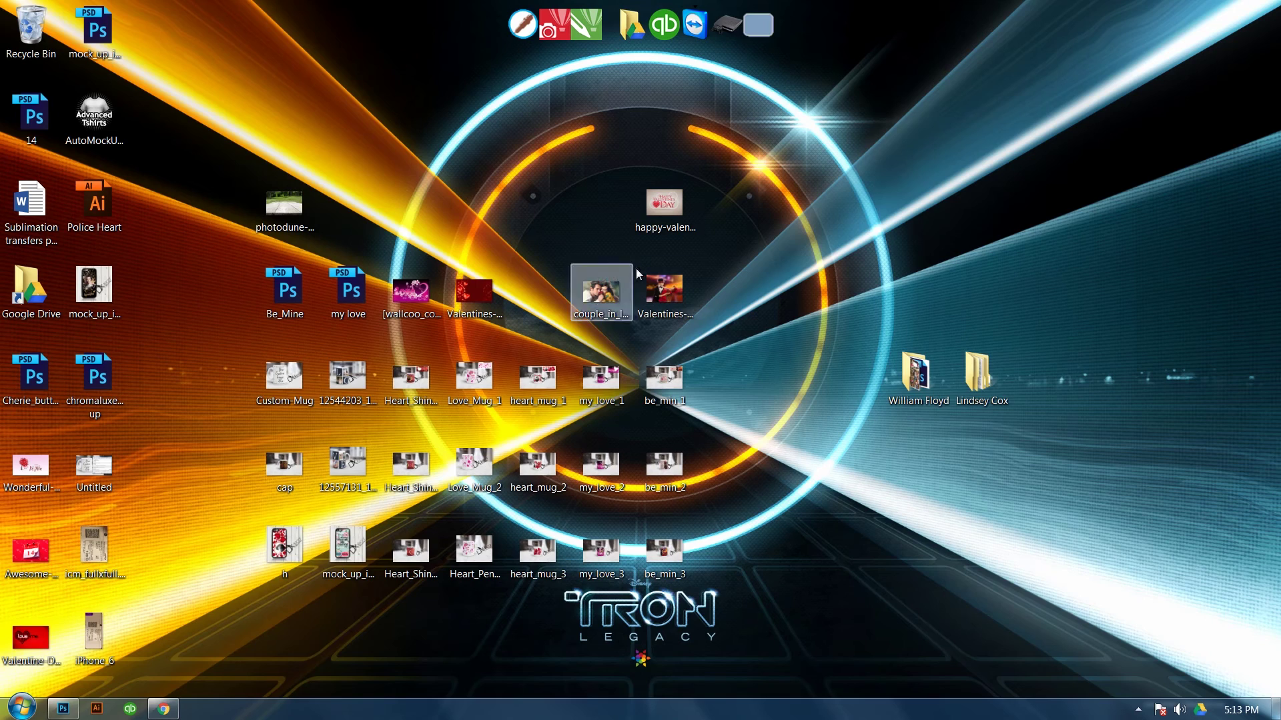
pyautogui.moveTo(664, 290); pyautogui.dragTo(618, 387)
pyautogui.click(672, 29)
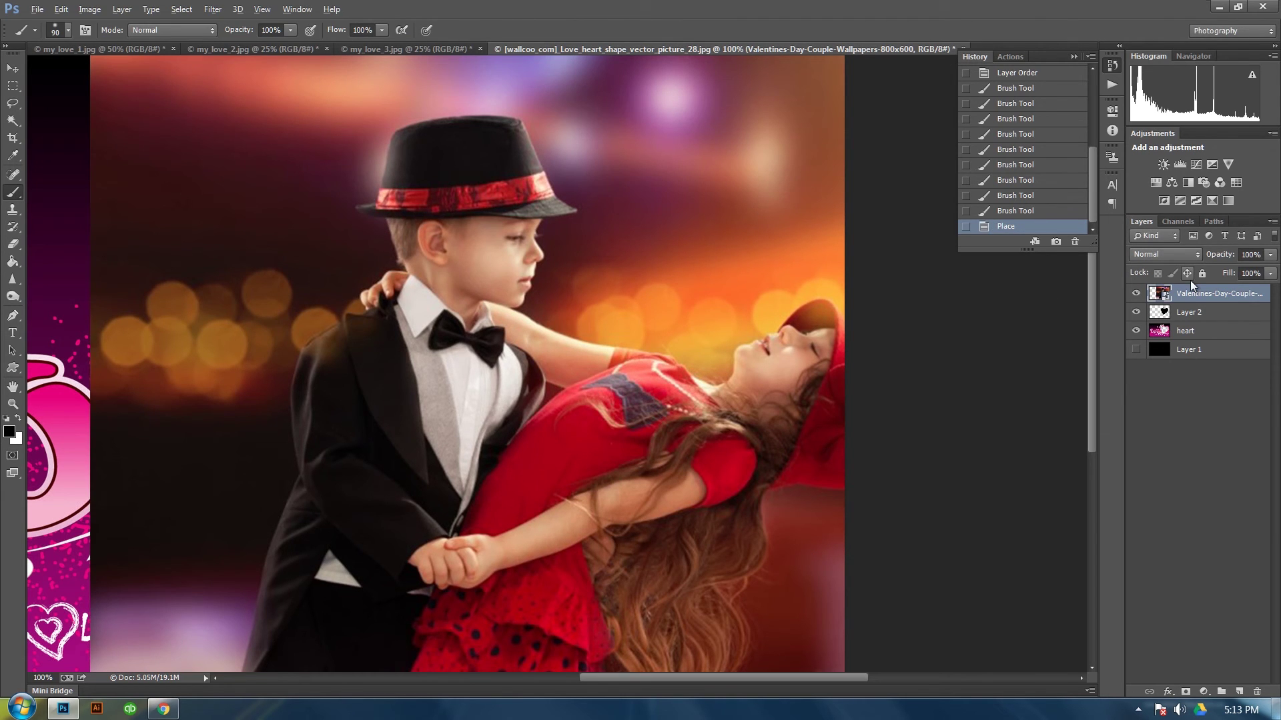
# Clip the couple photo layer to the heart-shaped Layer 2.
pyautogui.moveTo(1187, 294); pyautogui.dragTo(1186, 298)
pyautogui.keyDown('alt'); pyautogui.click(1186, 301); pyautogui.keyUp('alt')
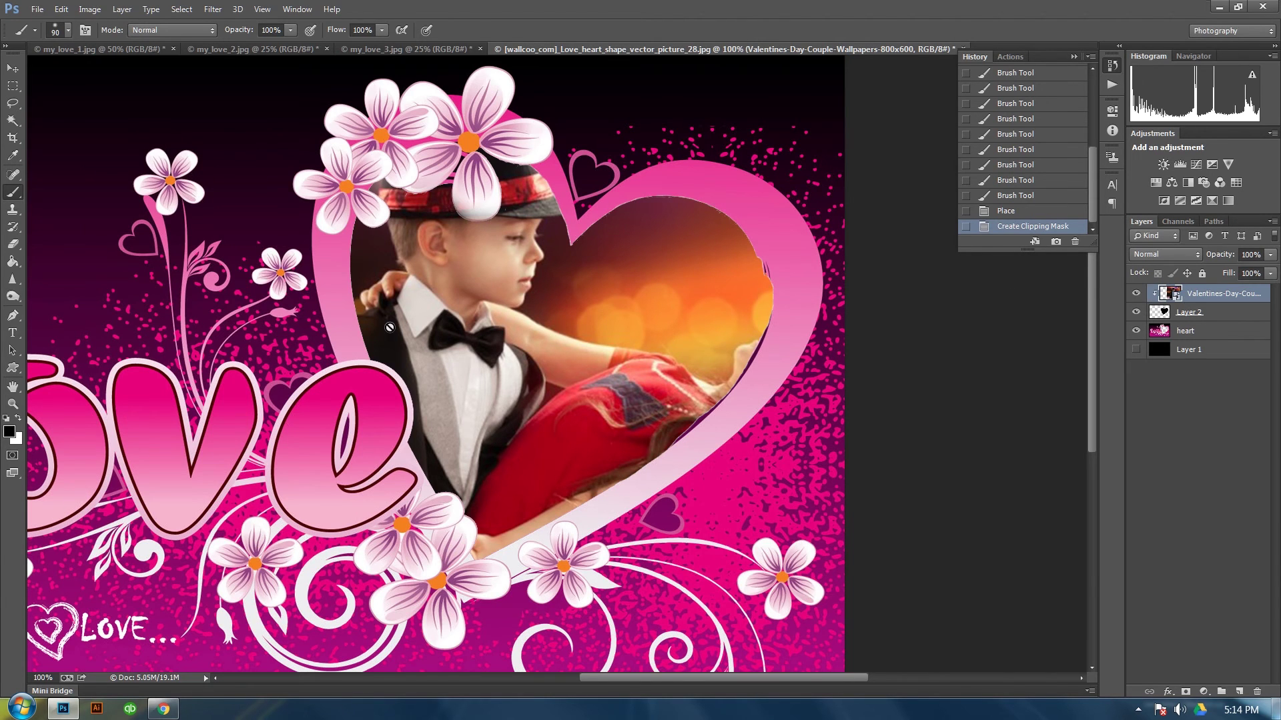
pyautogui.click(14, 68)
# Scale the couple photo down and position it inside the heart opening.
pyautogui.hotkey('ctrl', 't')
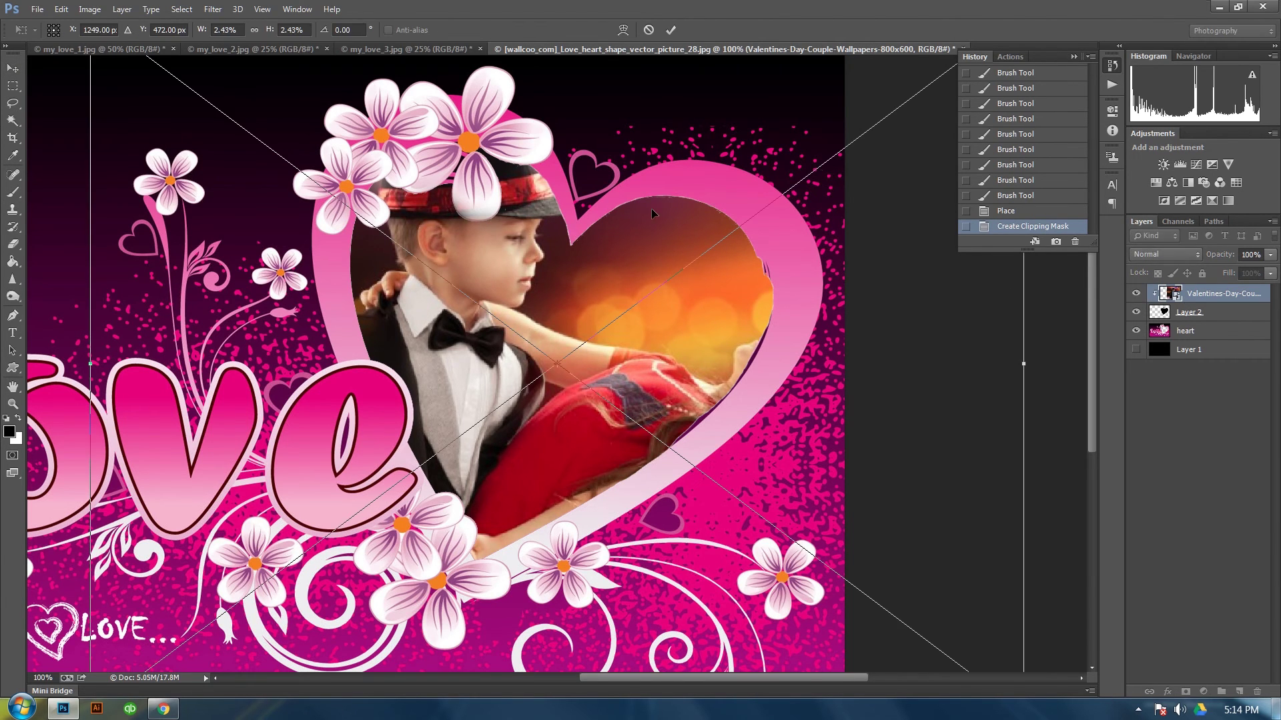
pyautogui.hotkey('ctrl', '-')
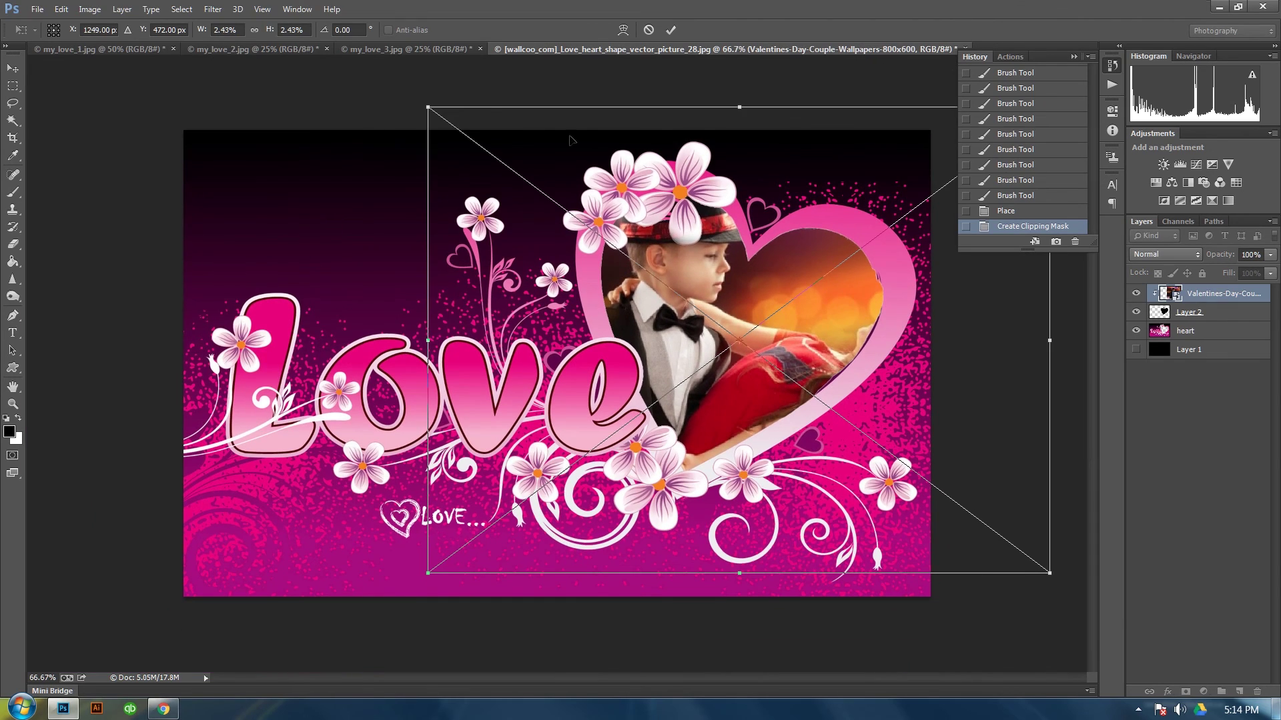
pyautogui.moveTo(427, 106); pyautogui.dragTo(642, 254)
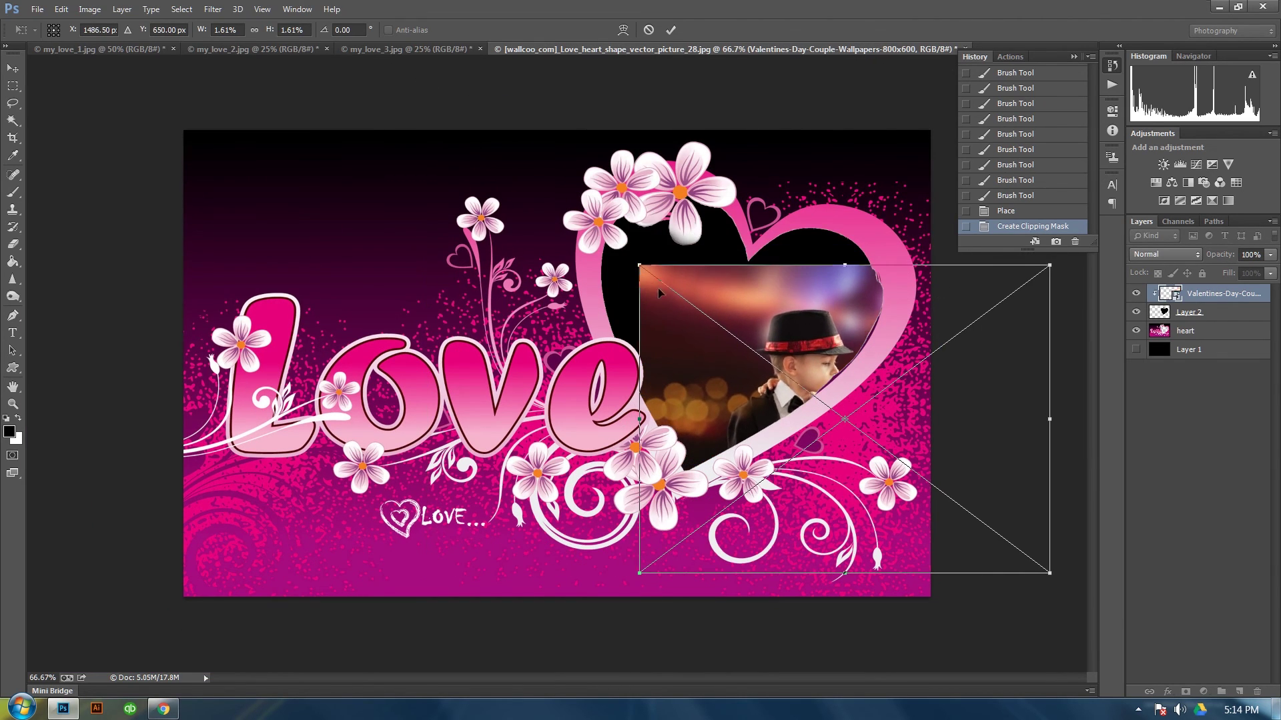
pyautogui.moveTo(748, 363); pyautogui.dragTo(617, 281)
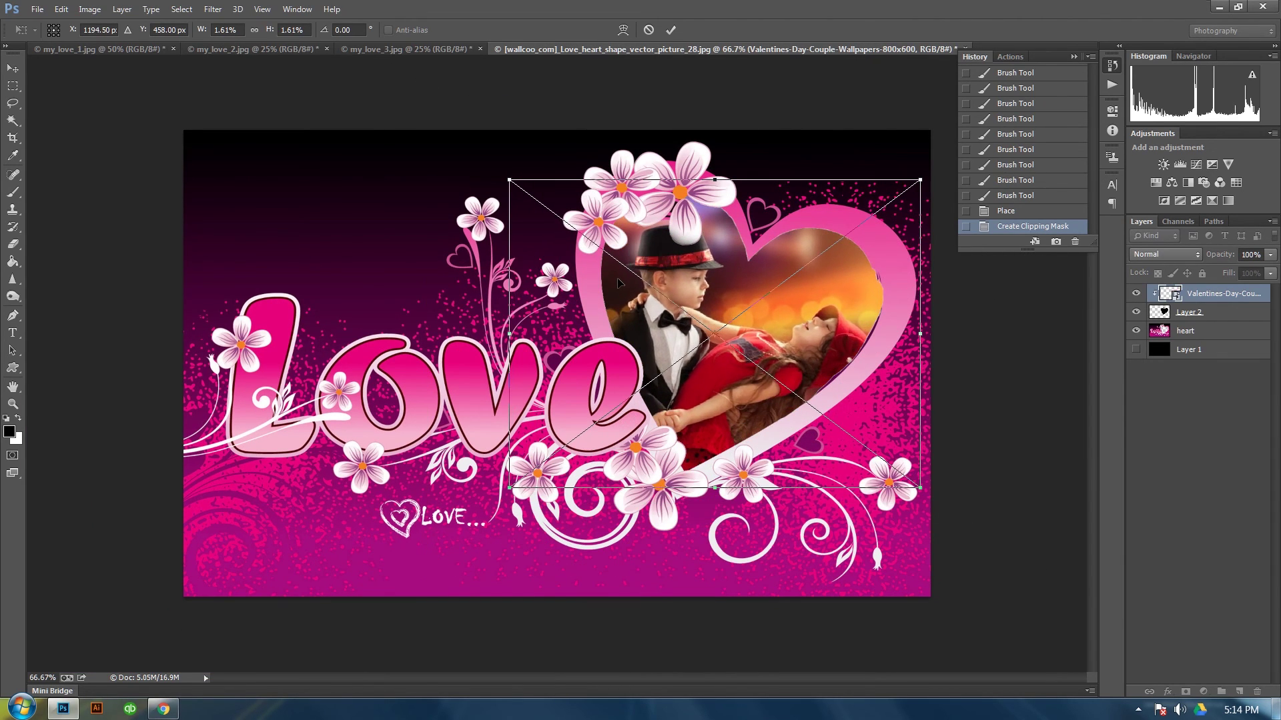
pyautogui.moveTo(922, 179); pyautogui.dragTo(893, 197)
pyautogui.moveTo(734, 314); pyautogui.dragTo(732, 314)
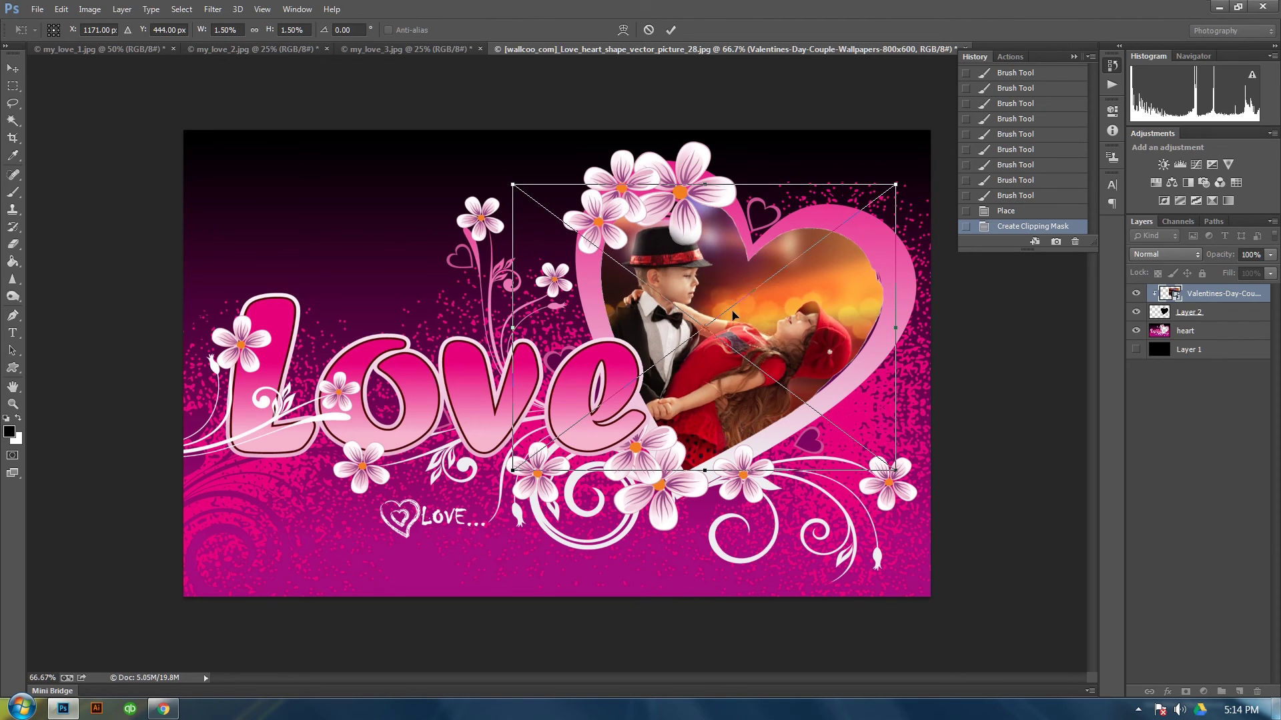
pyautogui.press('Return')
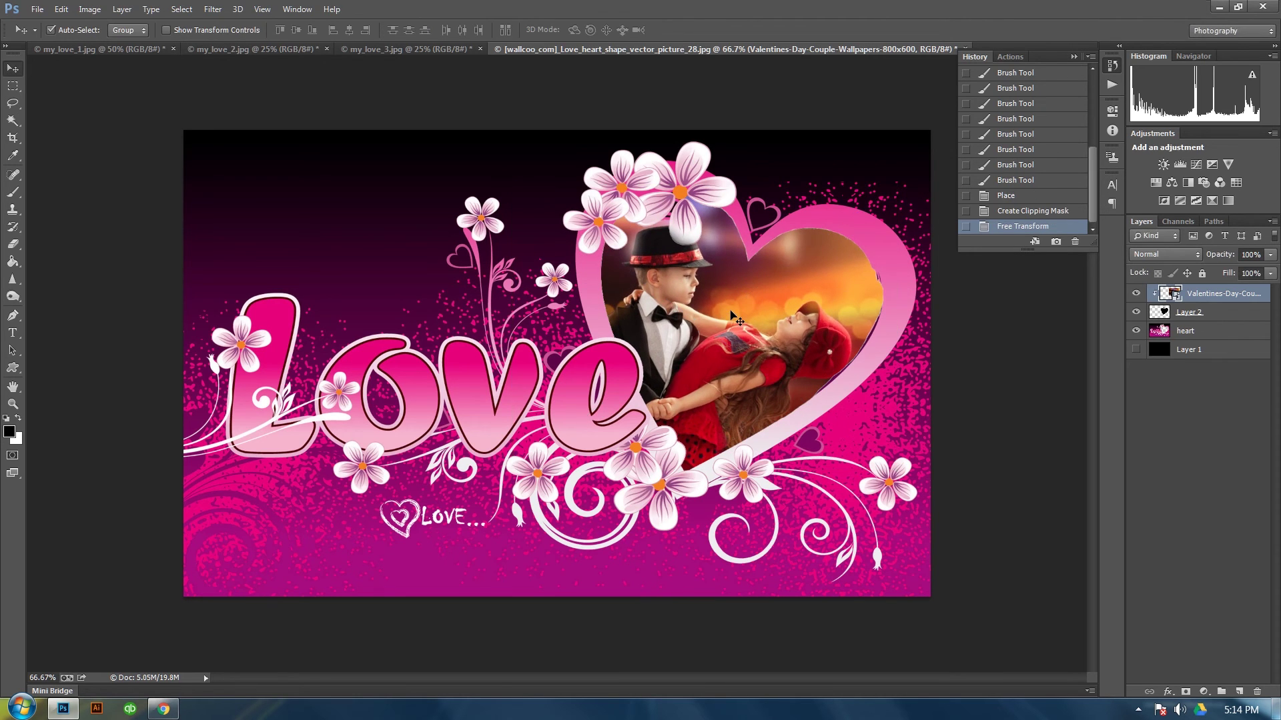
# Release the photo's clipping and move its layer below the heart frame to reposition it.
pyautogui.keyDown('alt'); pyautogui.click(1218, 298); pyautogui.keyUp('alt')
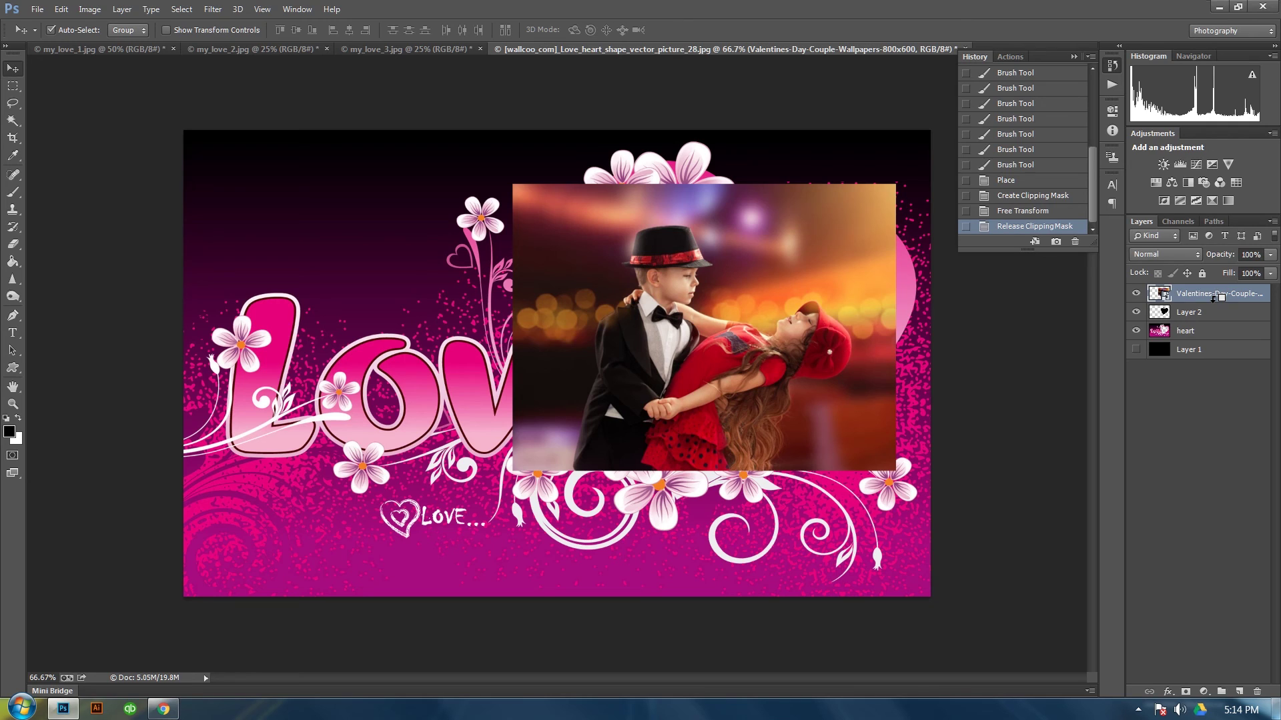
pyautogui.keyDown('alt'); pyautogui.click(1218, 298); pyautogui.keyUp('alt')
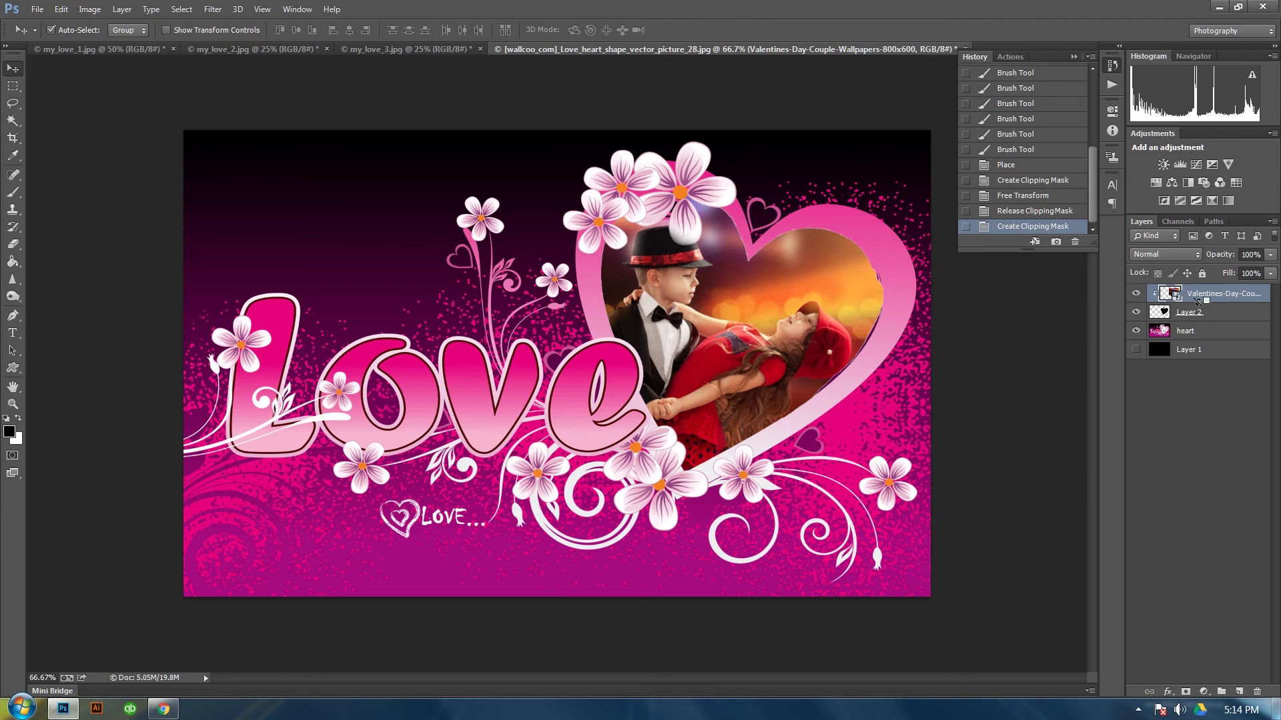
pyautogui.keyDown('alt'); pyautogui.click(1159, 305); pyautogui.keyUp('alt')
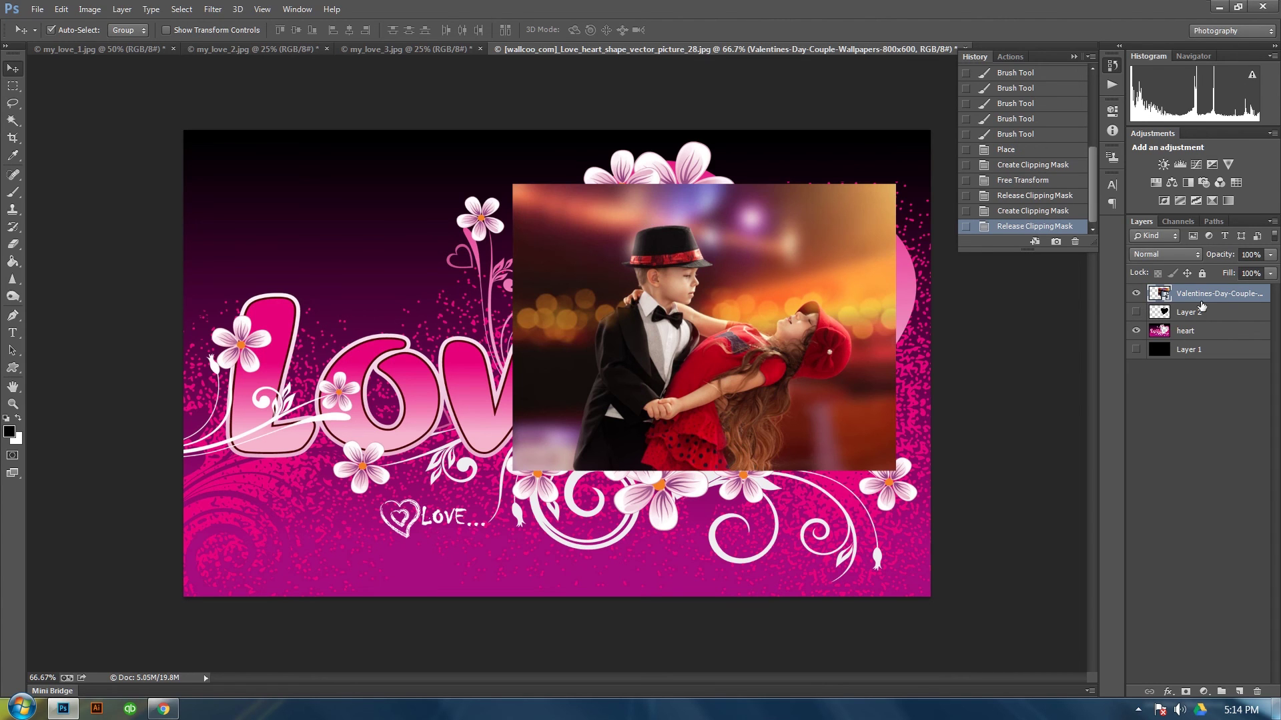
pyautogui.moveTo(1209, 296); pyautogui.dragTo(1209, 337)
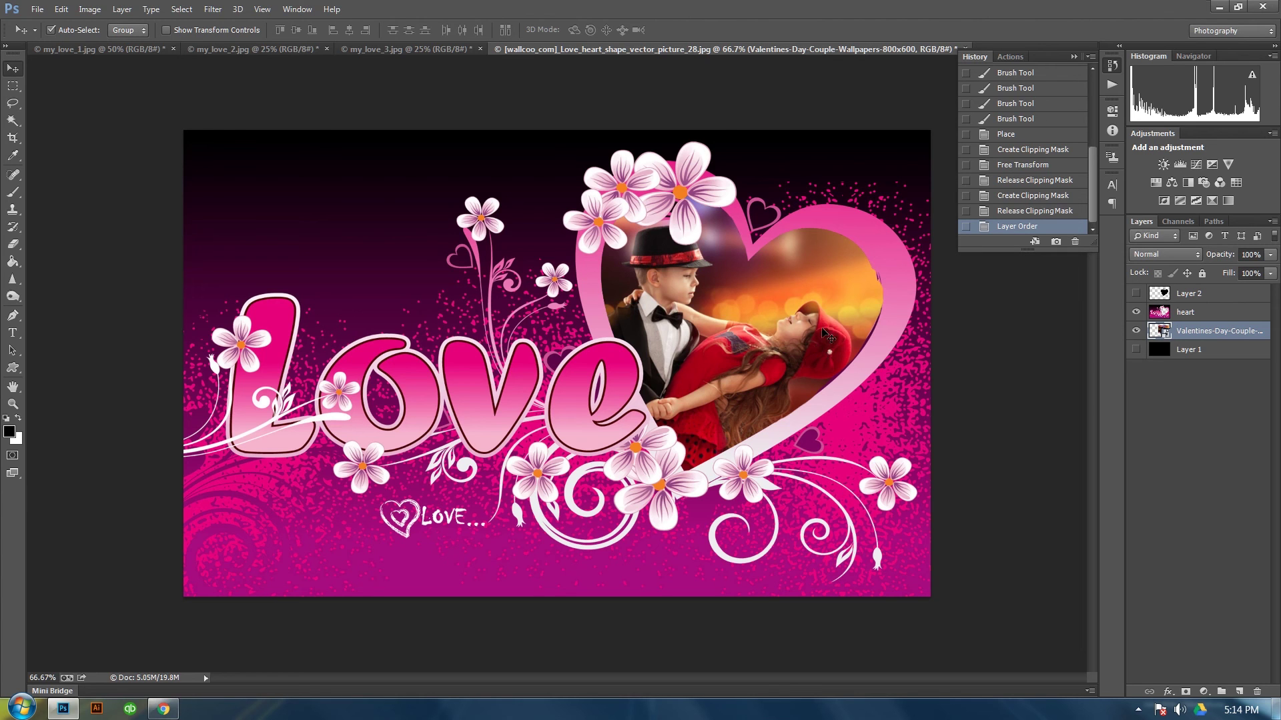
pyautogui.moveTo(828, 335)
pyautogui.mouseDown()
pyautogui.moveTo(825, 317)
pyautogui.moveTo(819, 366)
pyautogui.moveTo(834, 317)
pyautogui.moveTo(814, 293)
pyautogui.moveTo(768, 290)
pyautogui.moveTo(835, 294)
pyautogui.moveTo(833, 334)
pyautogui.moveTo(842, 294)
pyautogui.moveTo(829, 336)
pyautogui.mouseUp()
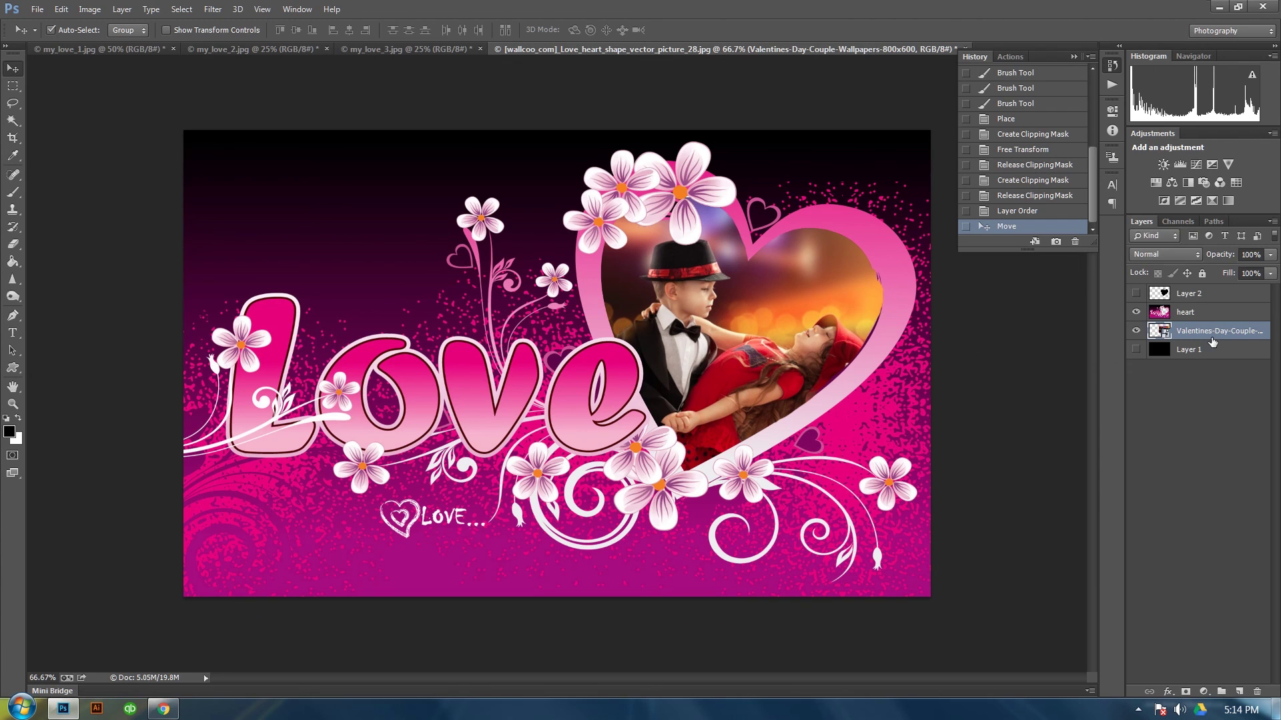
# Move the photo layer back on top, show Layer 2, re-clip, and nudge the photo into place.
pyautogui.moveTo(1213, 342); pyautogui.dragTo(1210, 287)
pyautogui.click(1136, 312)
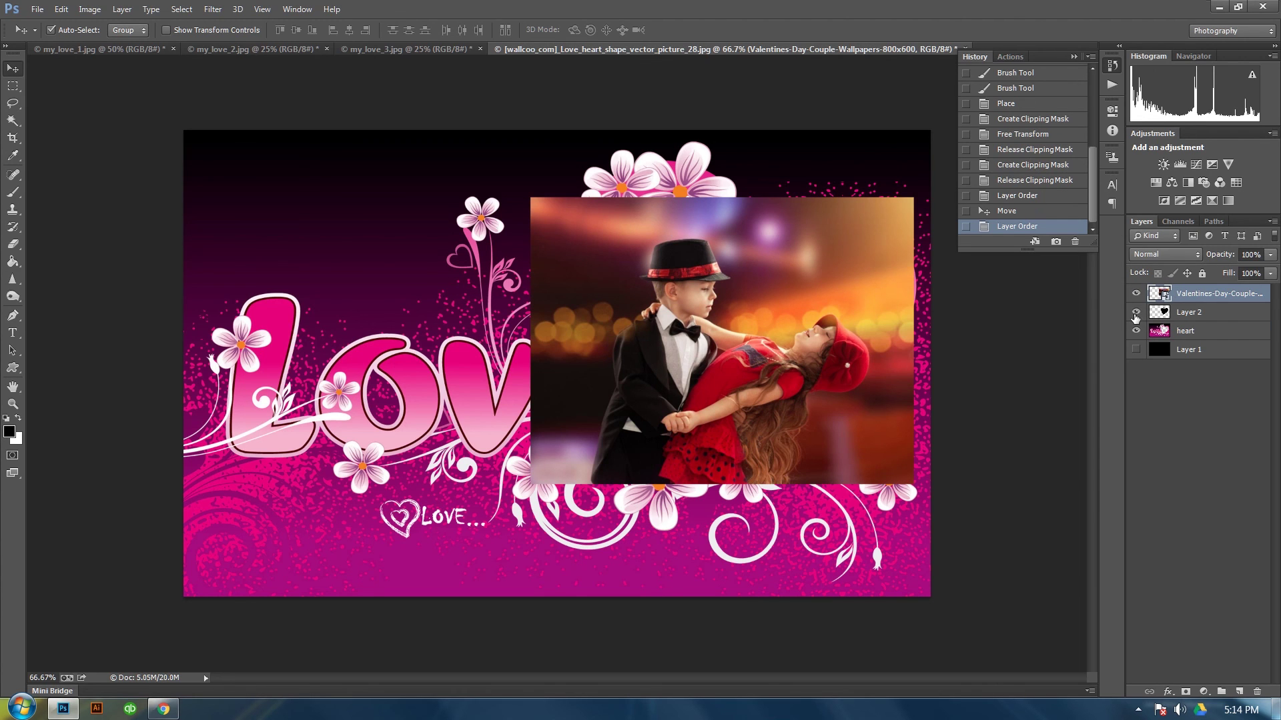
pyautogui.keyDown('alt'); pyautogui.click(1191, 302); pyautogui.keyUp('alt')
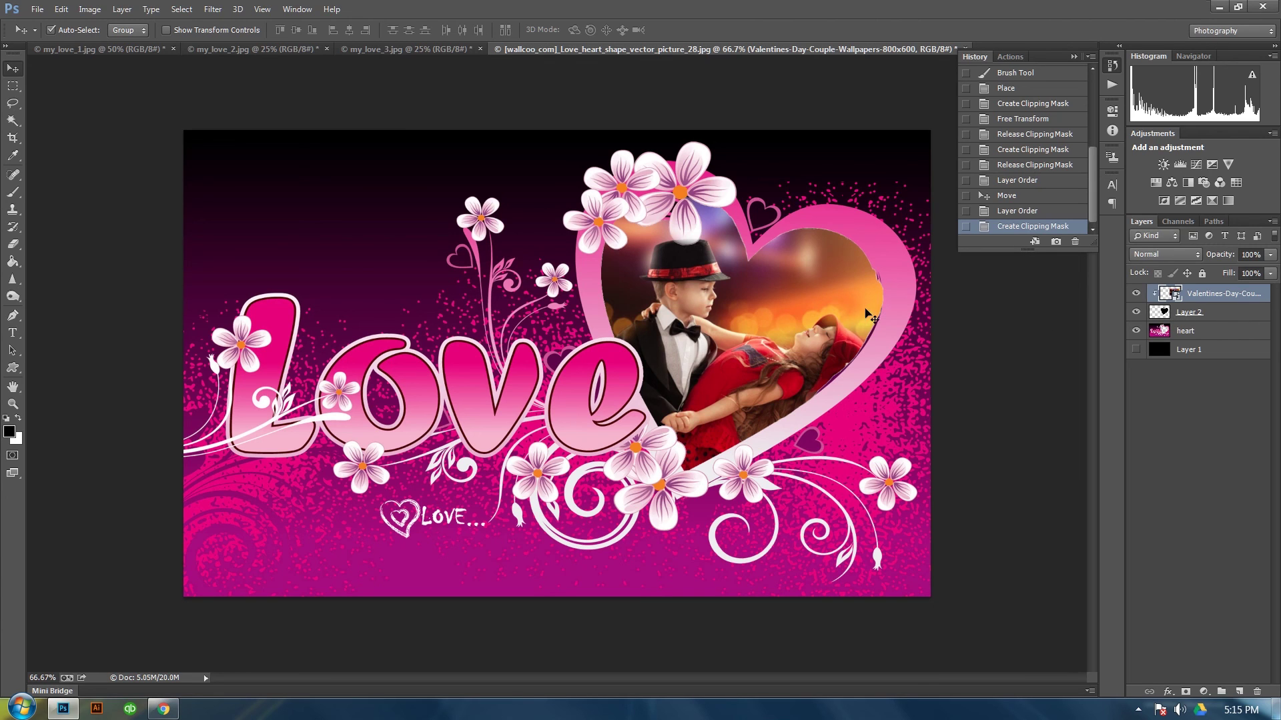
pyautogui.moveTo(810, 305)
pyautogui.mouseDown()
pyautogui.moveTo(803, 280)
pyautogui.moveTo(805, 301)
pyautogui.mouseUp()
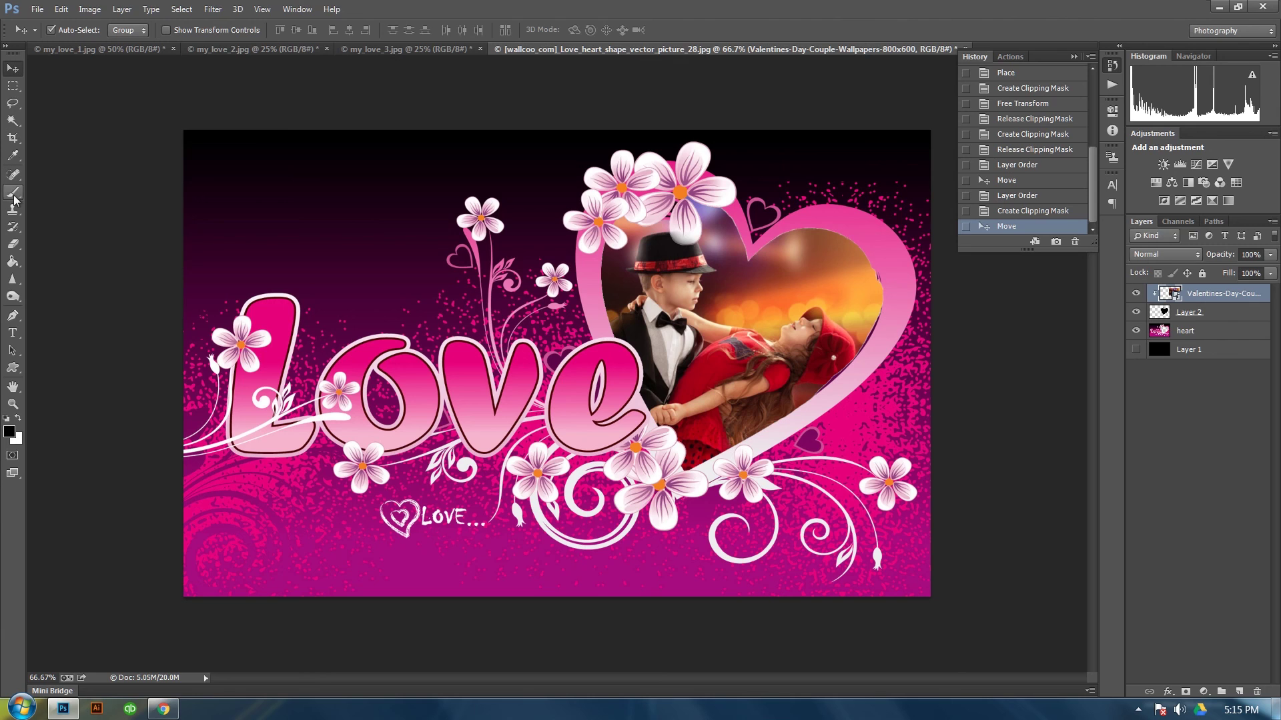
pyautogui.click(13, 244)
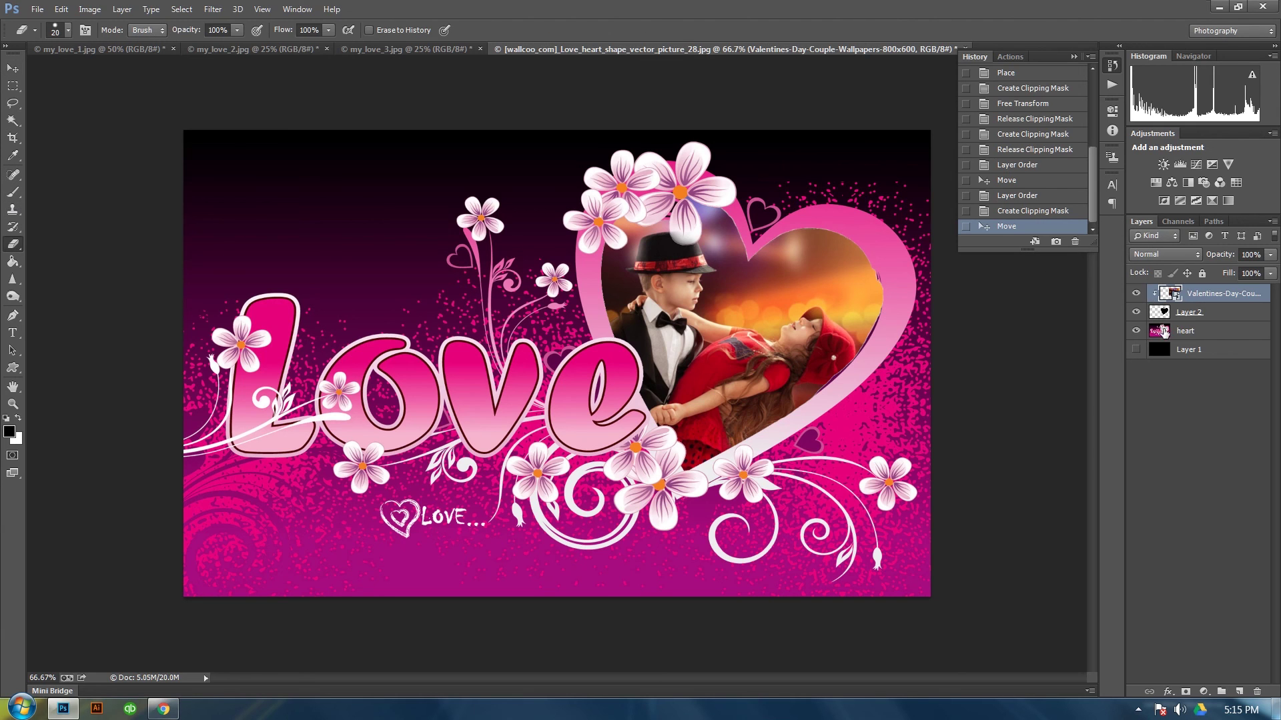
pyautogui.click(1194, 331)
pyautogui.moveTo(864, 271); pyautogui.dragTo(882, 302)
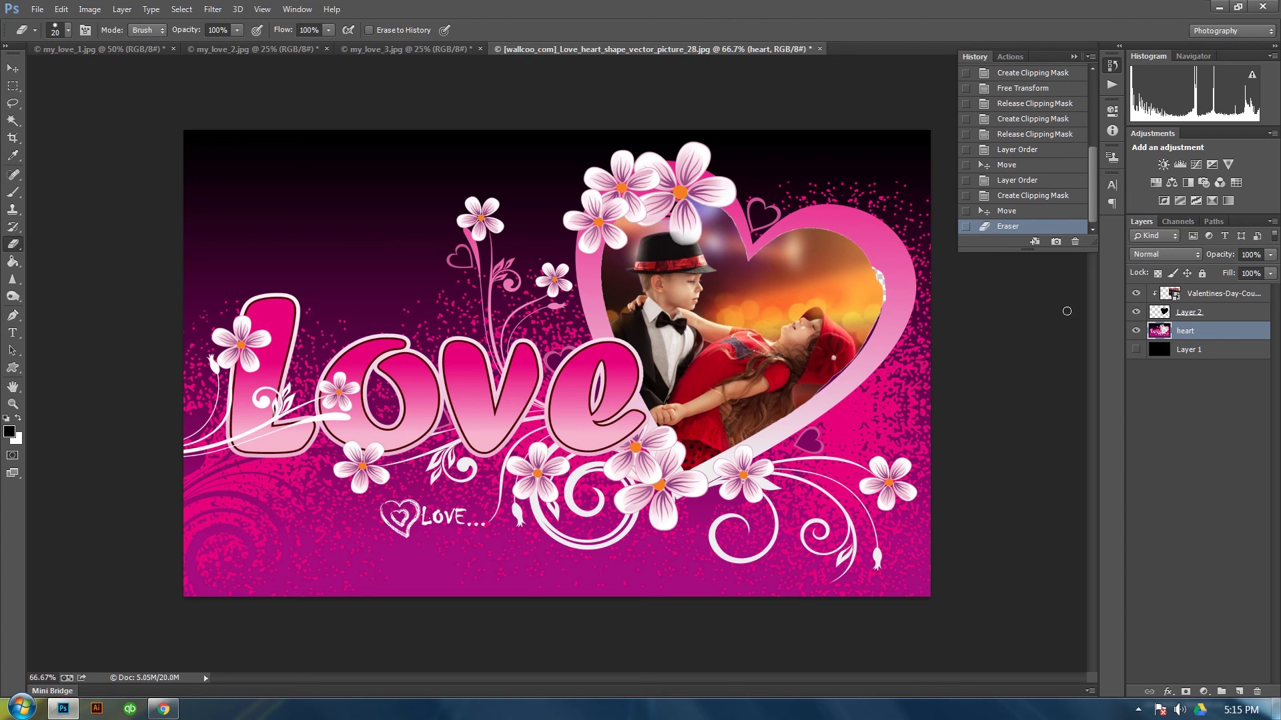
pyautogui.hotkey('alt', ']')
pyautogui.moveTo(856, 262); pyautogui.dragTo(874, 318)
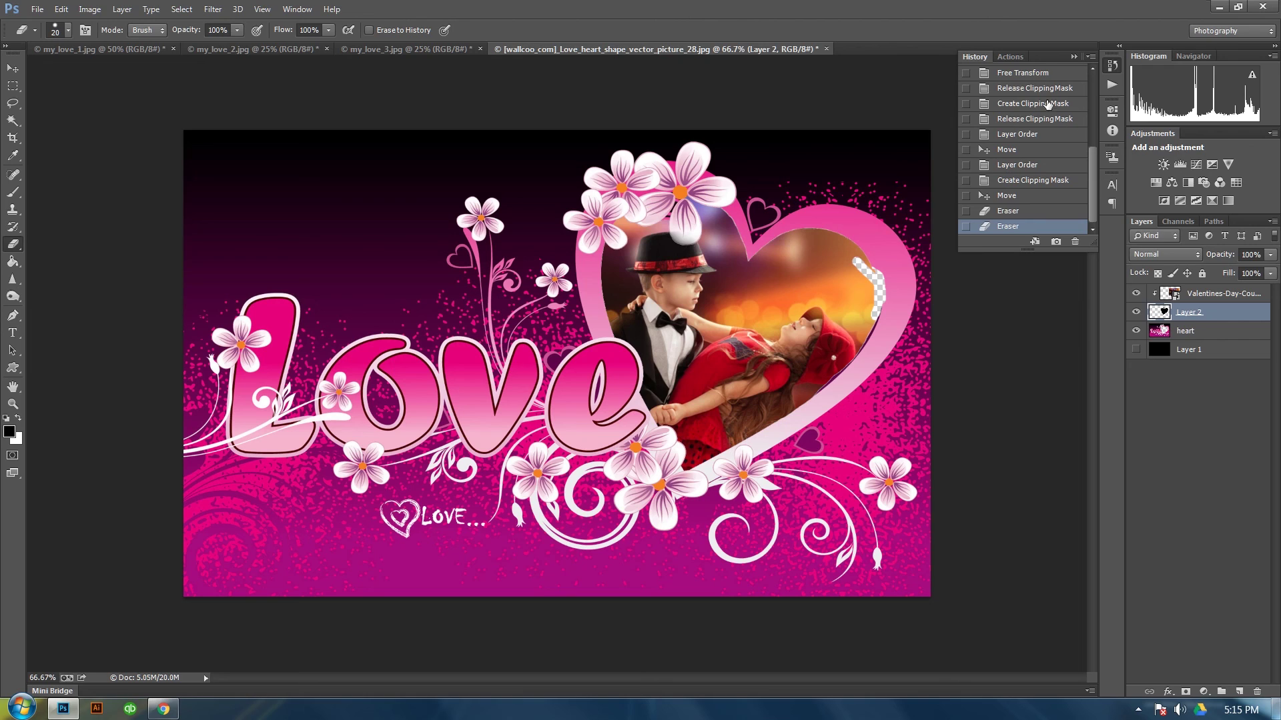
pyautogui.click(1014, 196)
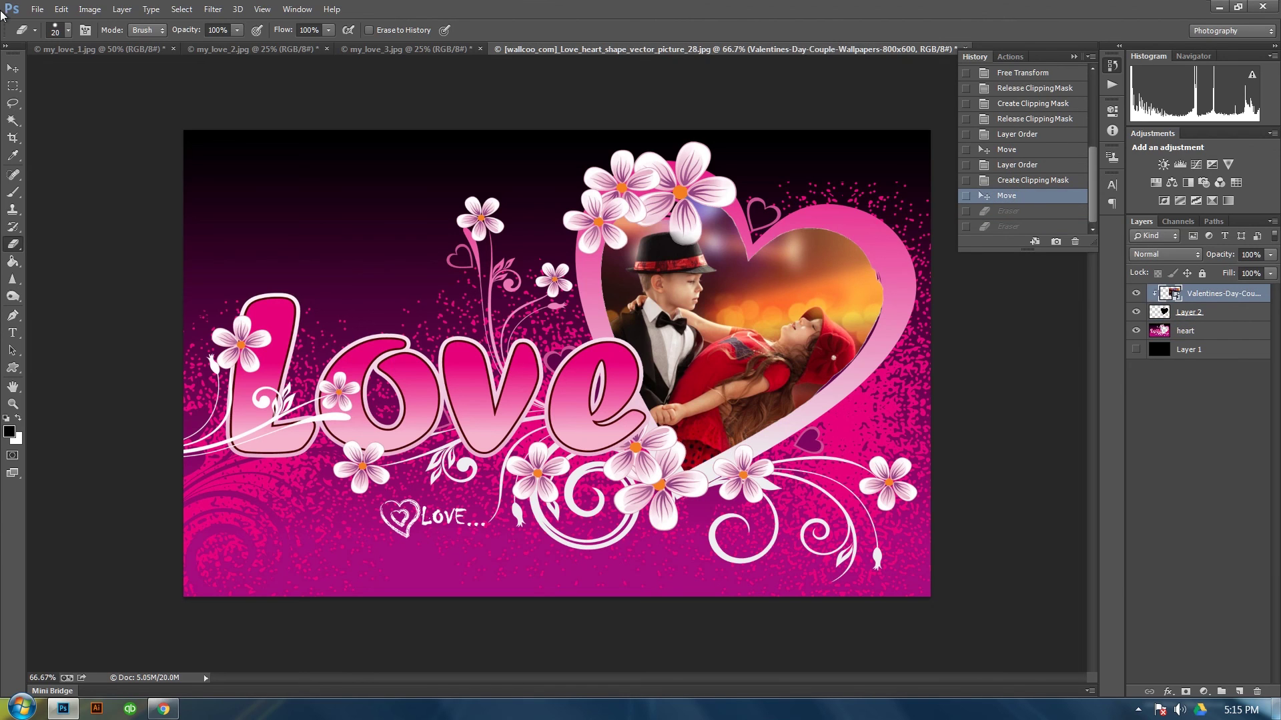